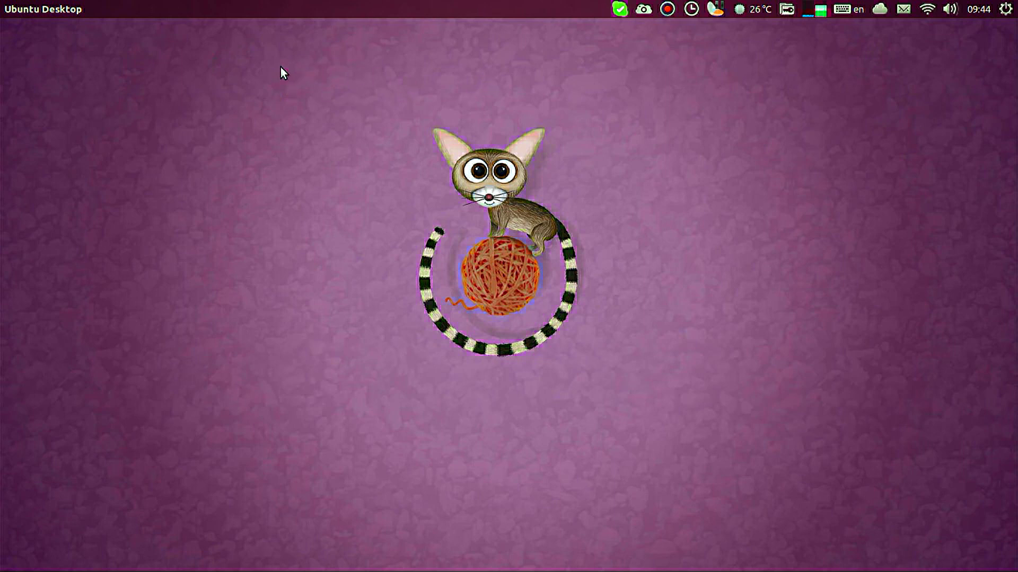
Step: Launch Firefox and load the ubuntu.com website
drag(266, 70, 761, 447)
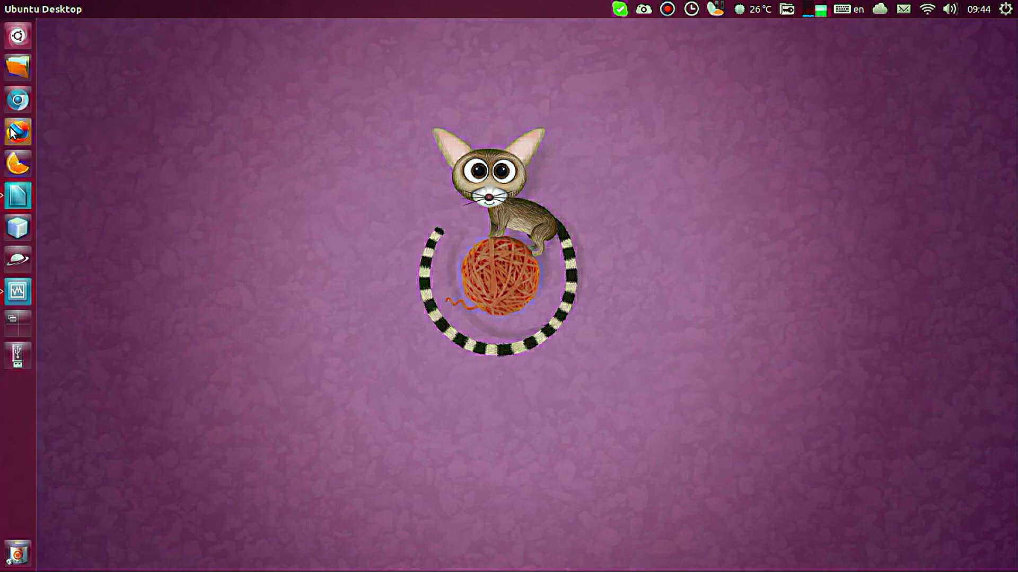
click(11, 130)
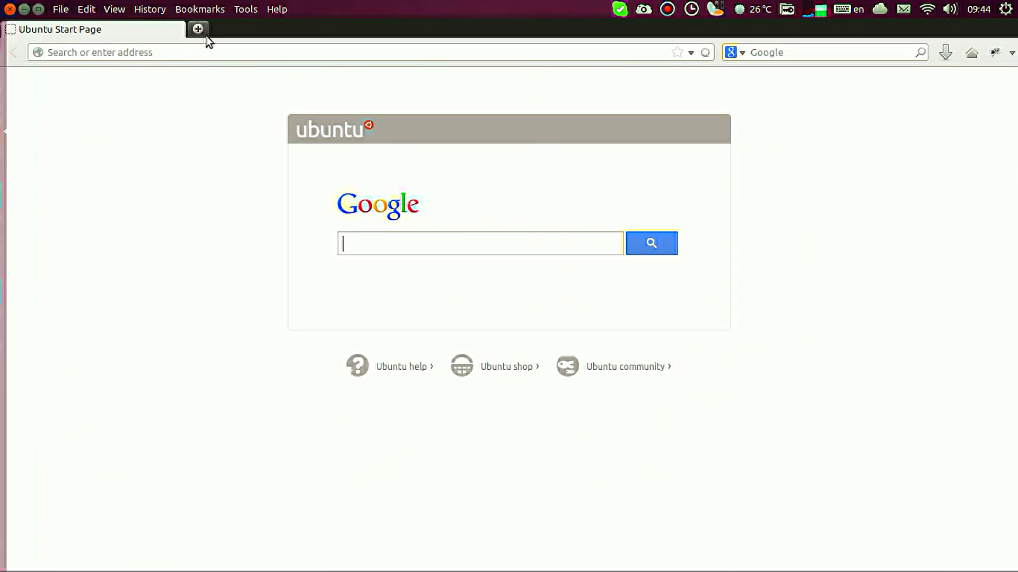
click(195, 51)
text(ubunt)
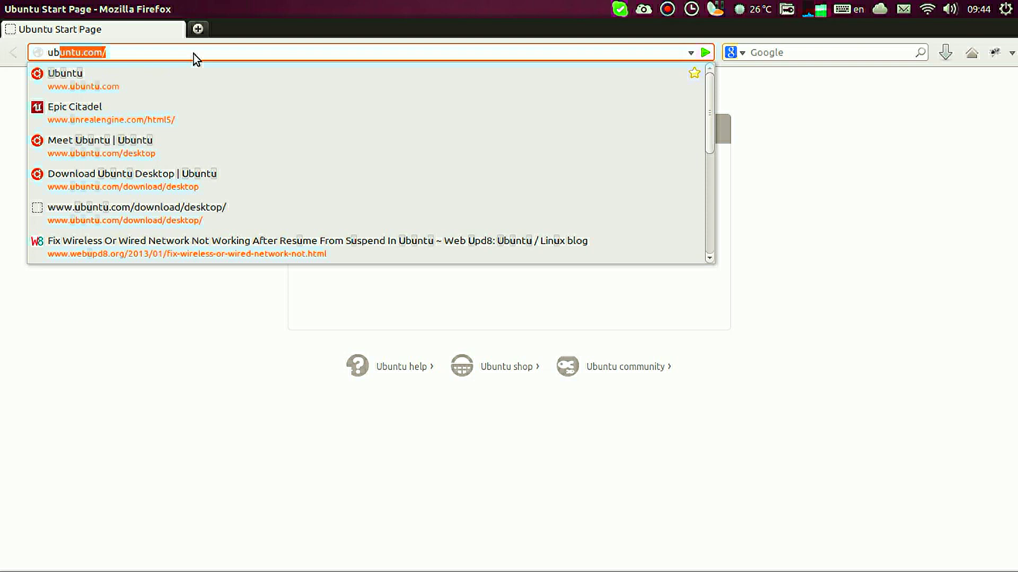
text(u.com)
key(Return)
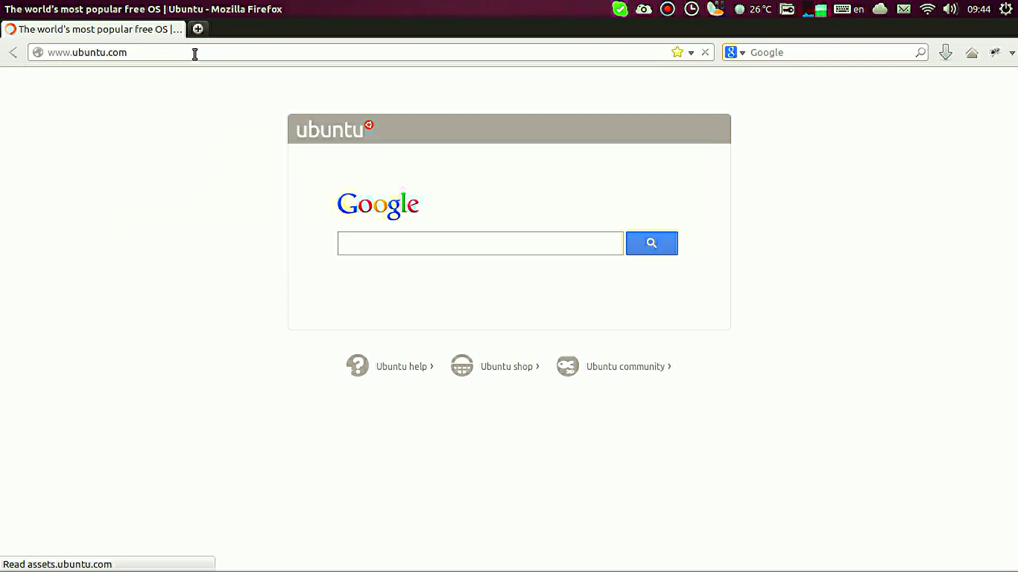
Step: Go to the Ubuntu Desktop section and its Get Ubuntu now download page
scroll(79, 173, down, 5)
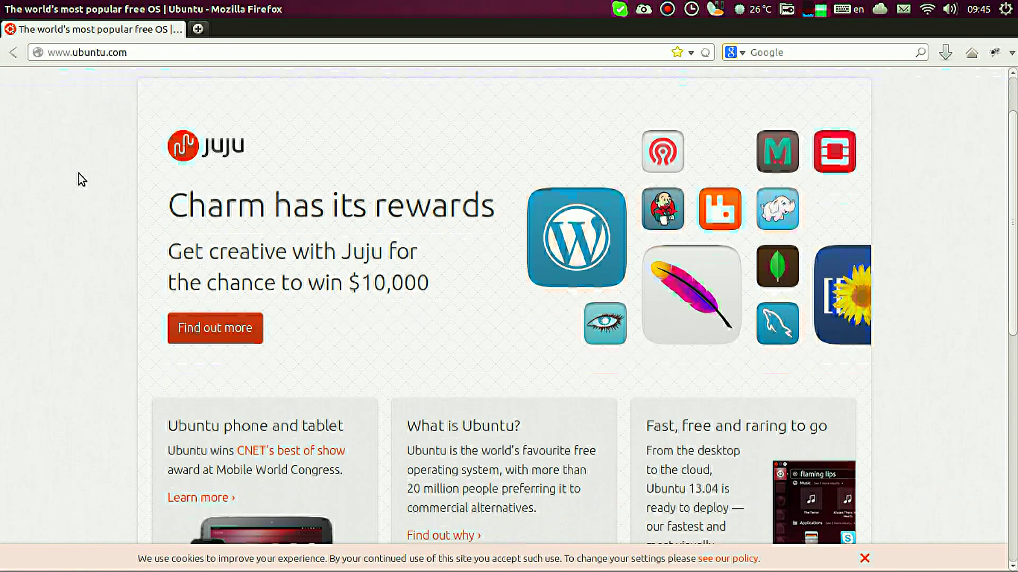
scroll(79, 173, down, 3)
scroll(79, 174, up, 6)
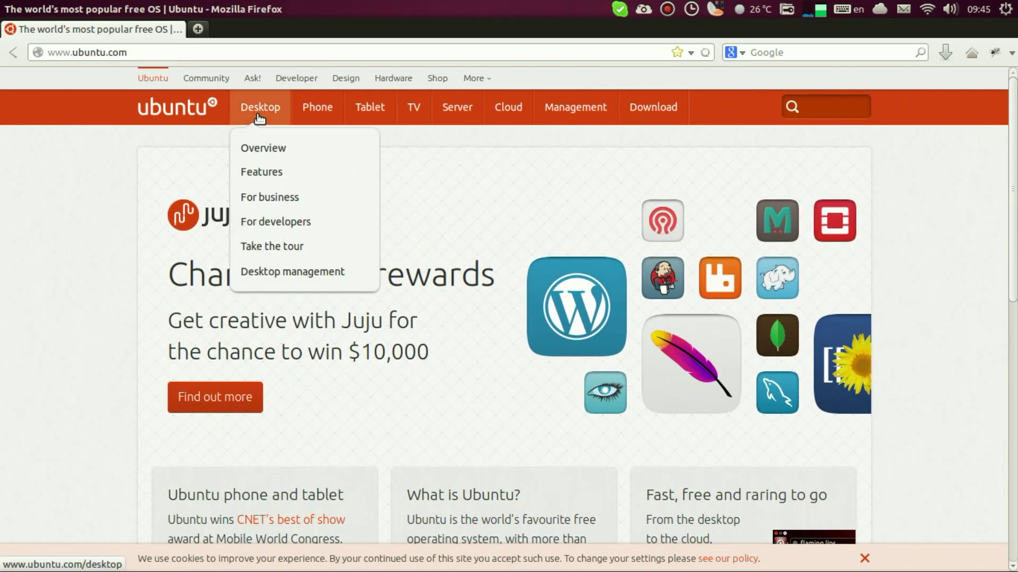
click(260, 114)
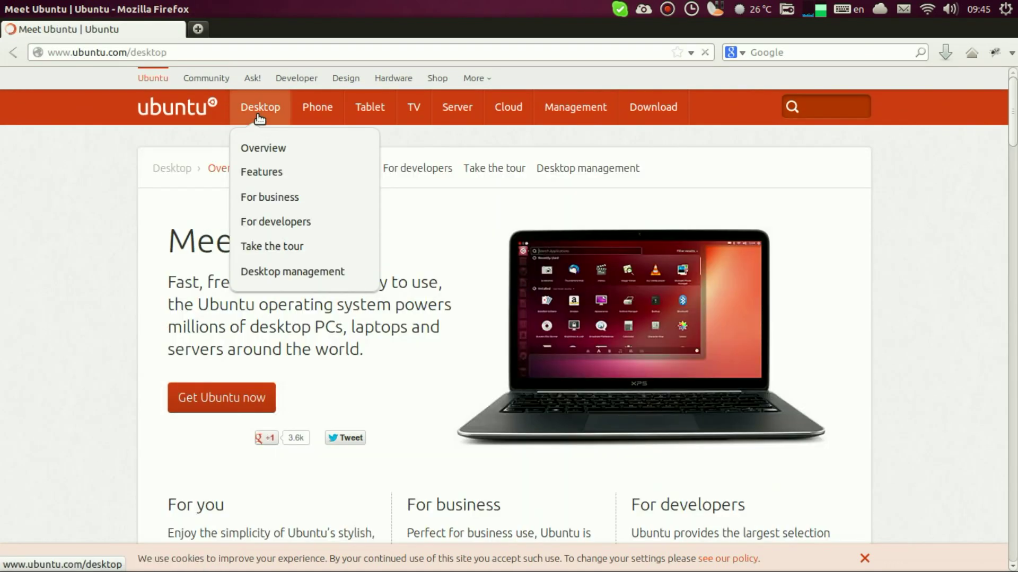
click(204, 402)
Step: Highlight the 12.04 LTS and 13.04 names, April 2017 support date and 12.04 description
scroll(110, 343, down, 5)
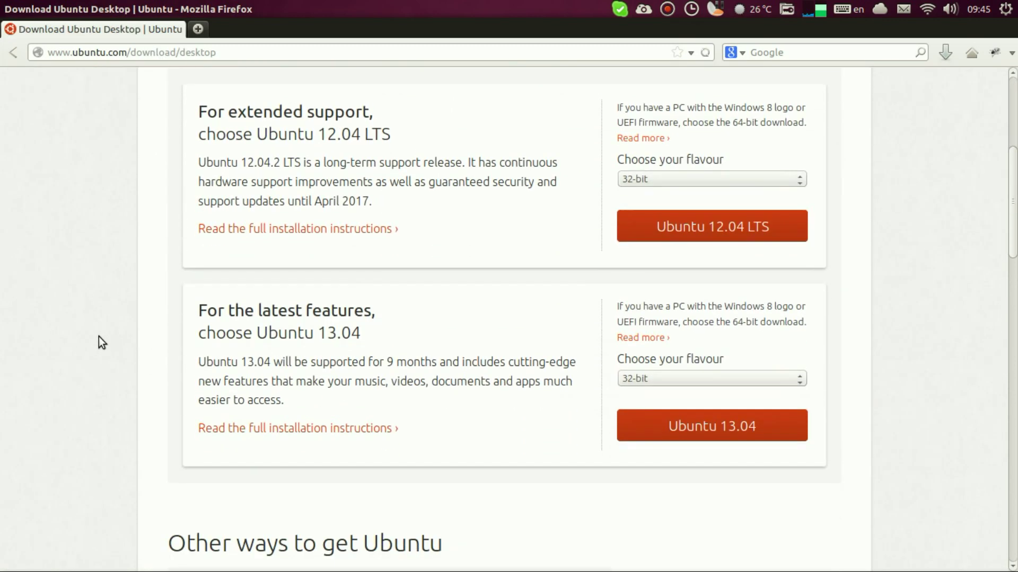
drag(391, 134, 255, 134)
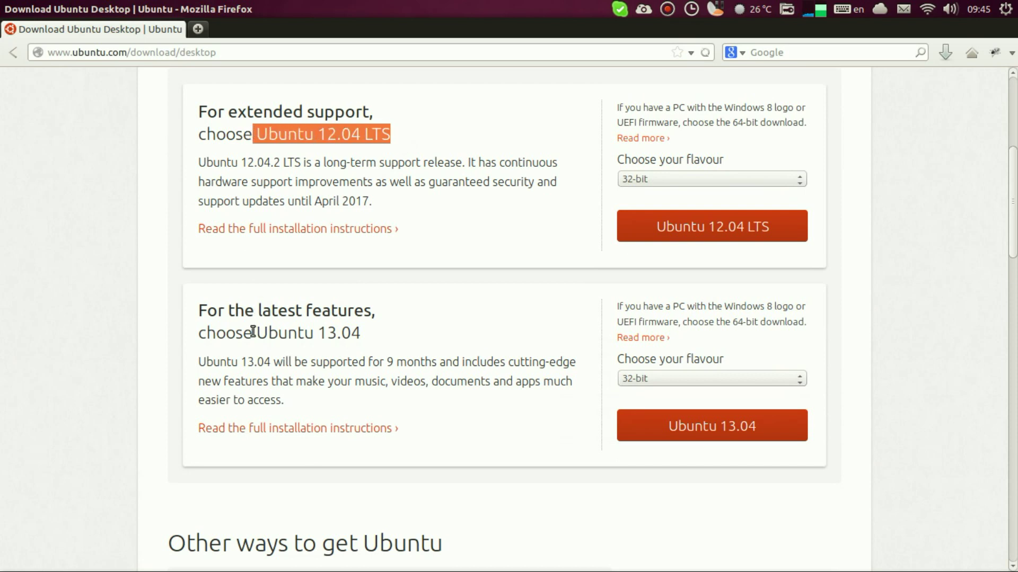
drag(253, 333, 412, 321)
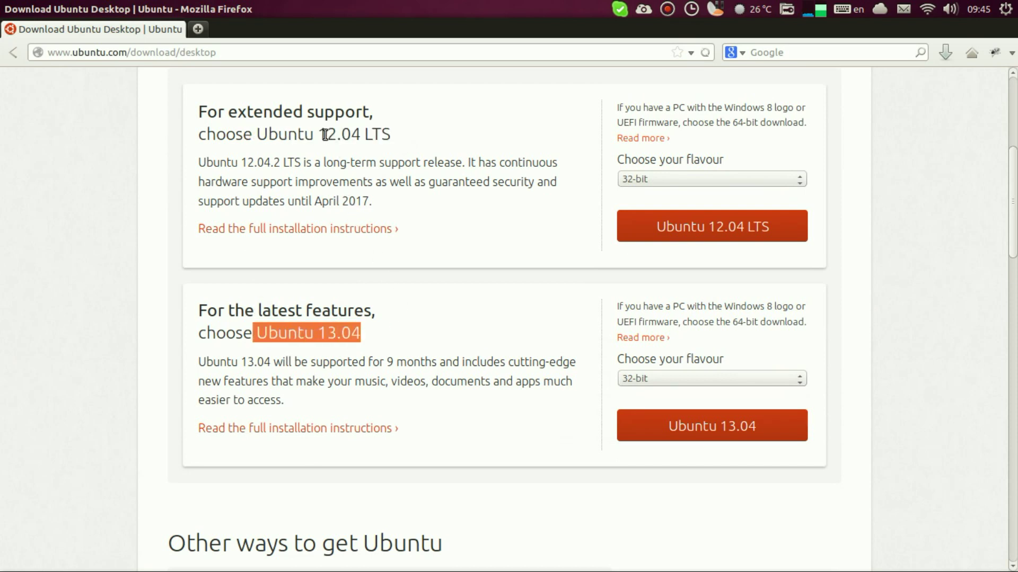
click(445, 137)
drag(391, 134, 362, 133)
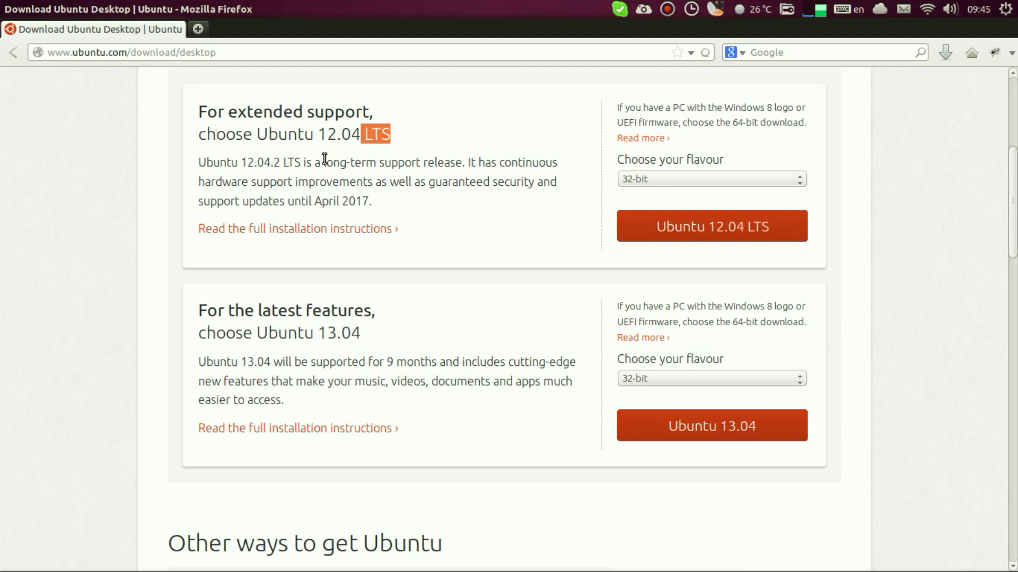
drag(373, 202, 317, 198)
drag(252, 133, 390, 128)
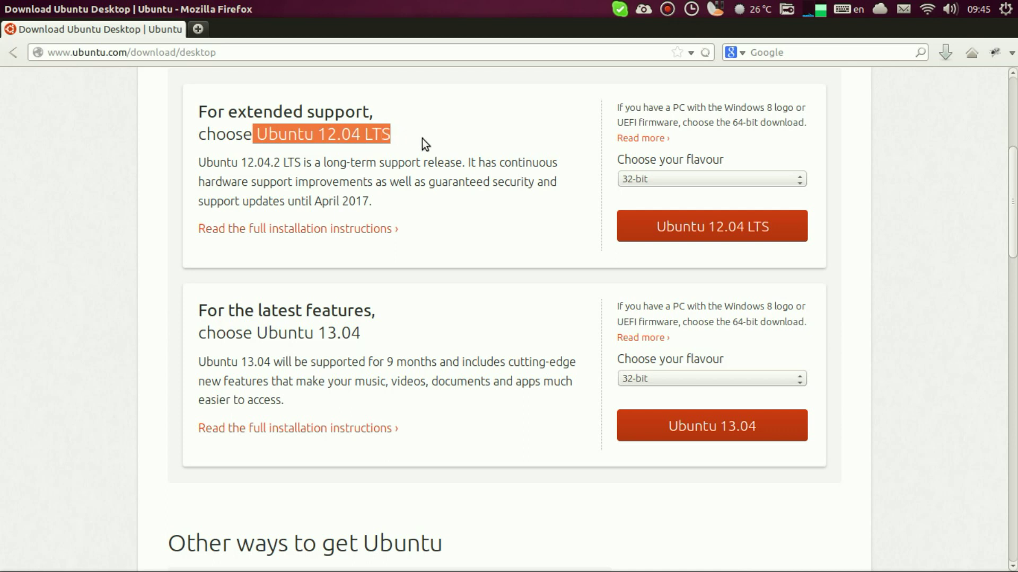
drag(254, 333, 363, 332)
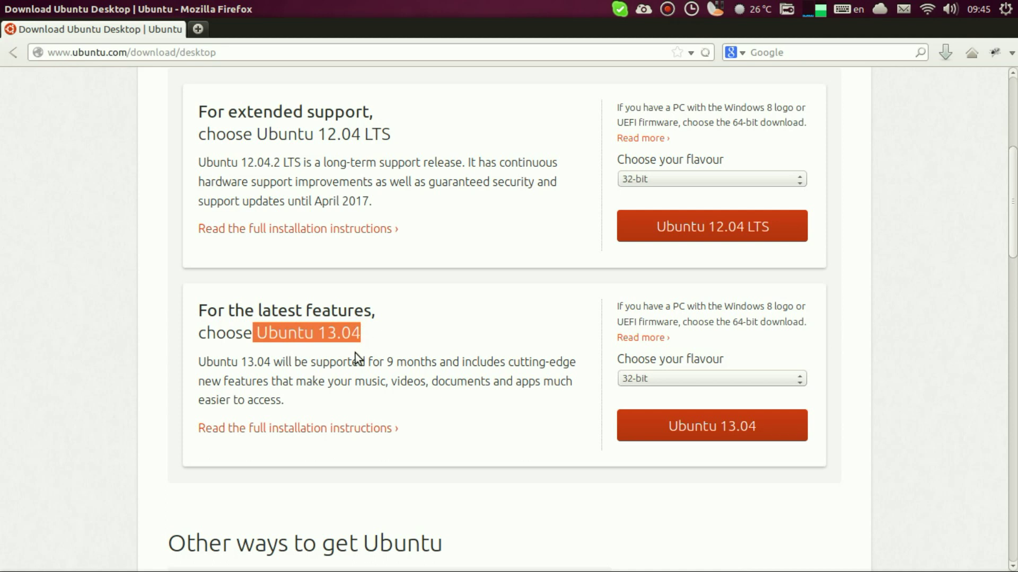
triple_click(359, 182)
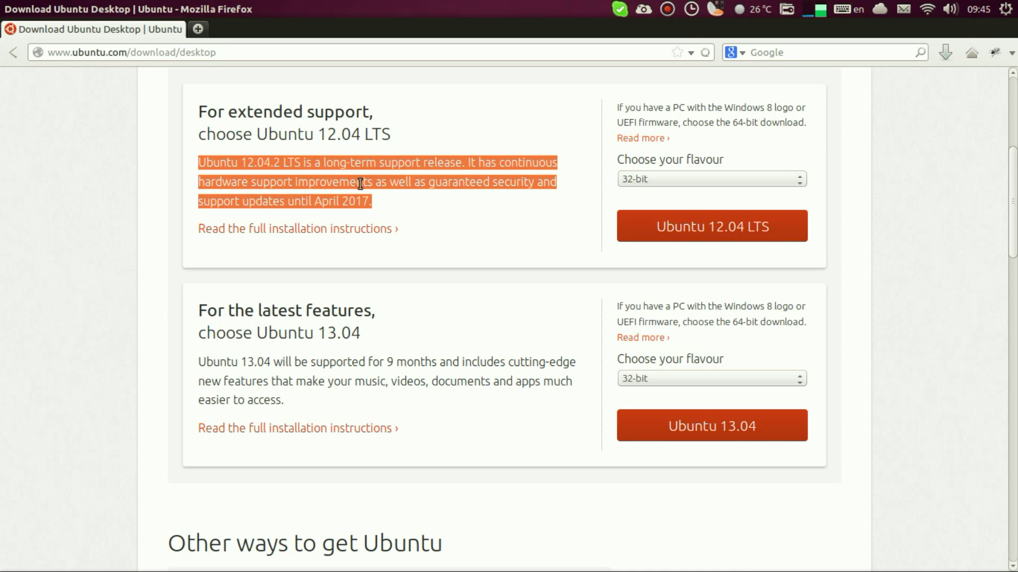
drag(256, 333, 408, 335)
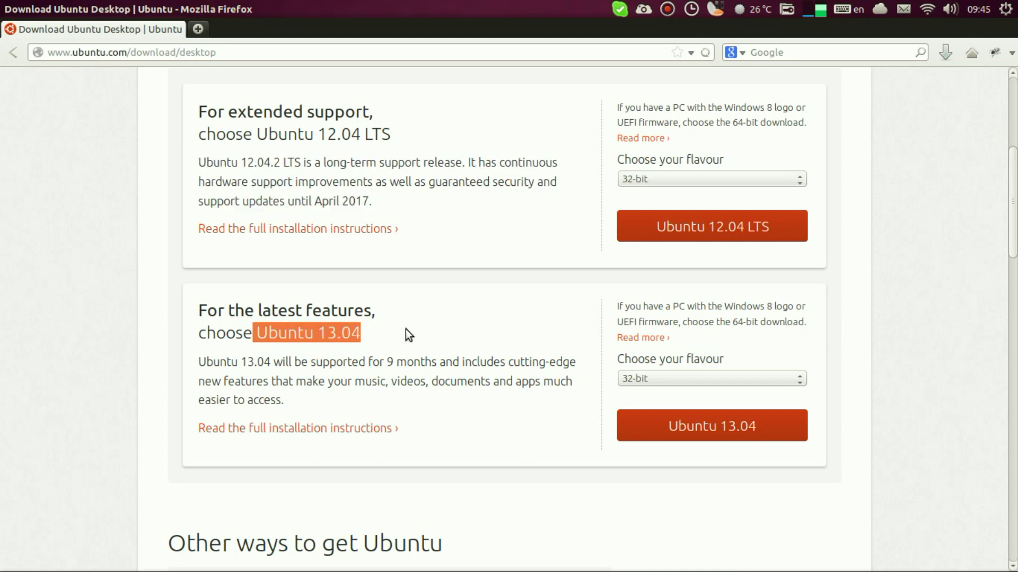
Step: Pick 64-bit (for newer machines) as the Ubuntu 13.04 flavour, briefly trying 32-bit first
click(675, 377)
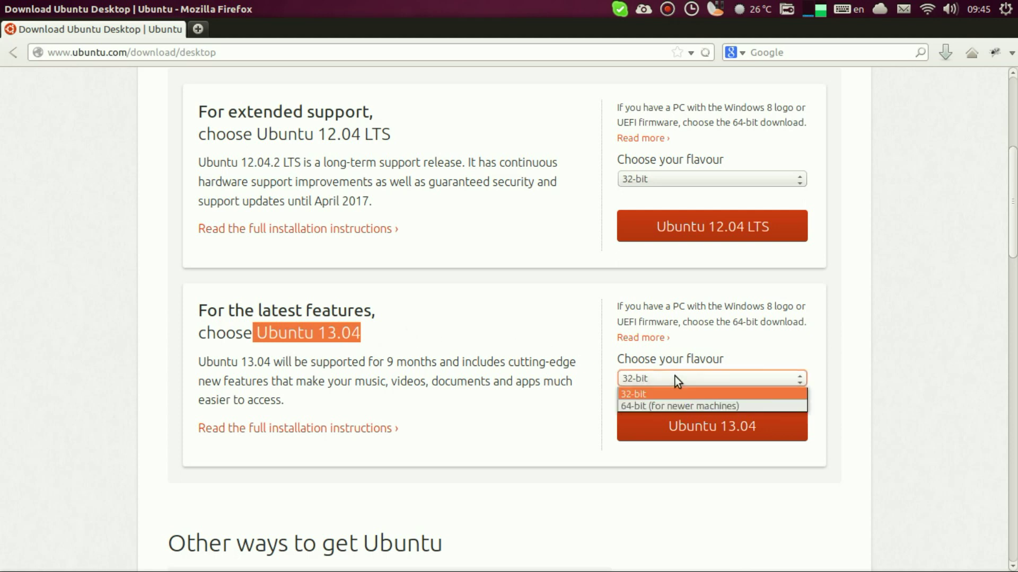
click(666, 404)
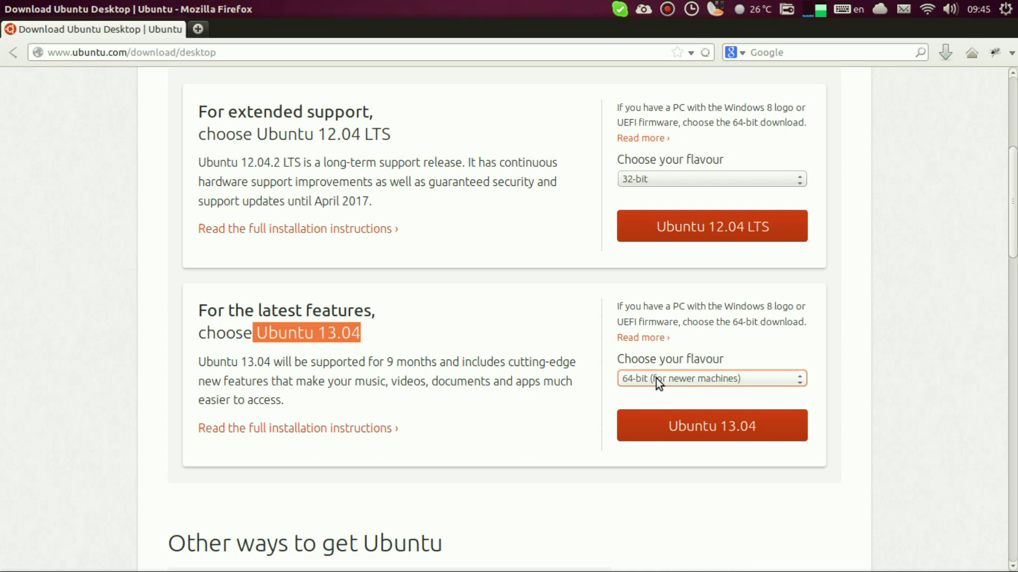
click(656, 379)
click(647, 395)
click(647, 381)
click(644, 401)
Step: Start the Ubuntu 13.04 download, choose Not now, take me to the download, and save the ISO
click(663, 428)
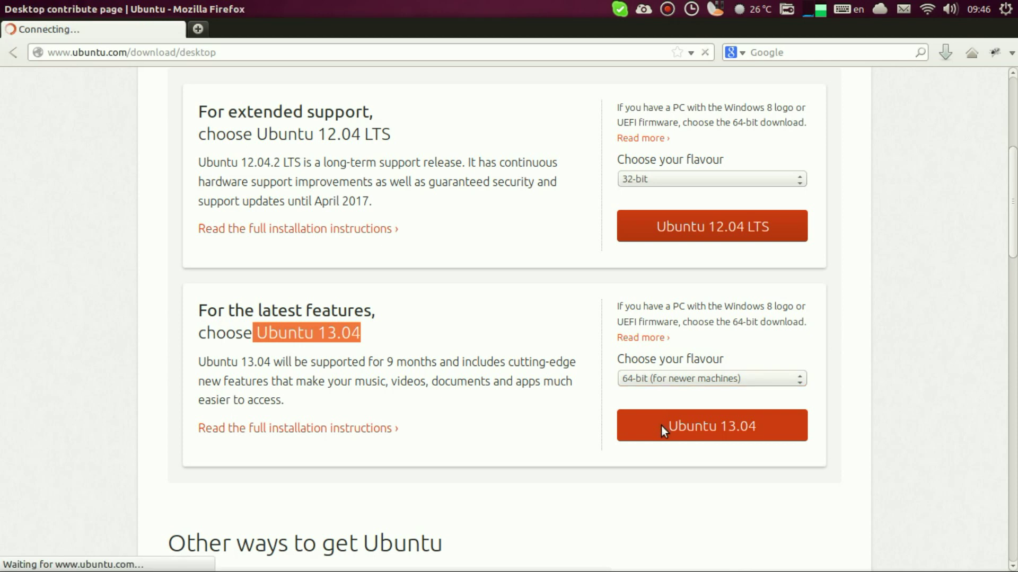
scroll(647, 416, down, 3)
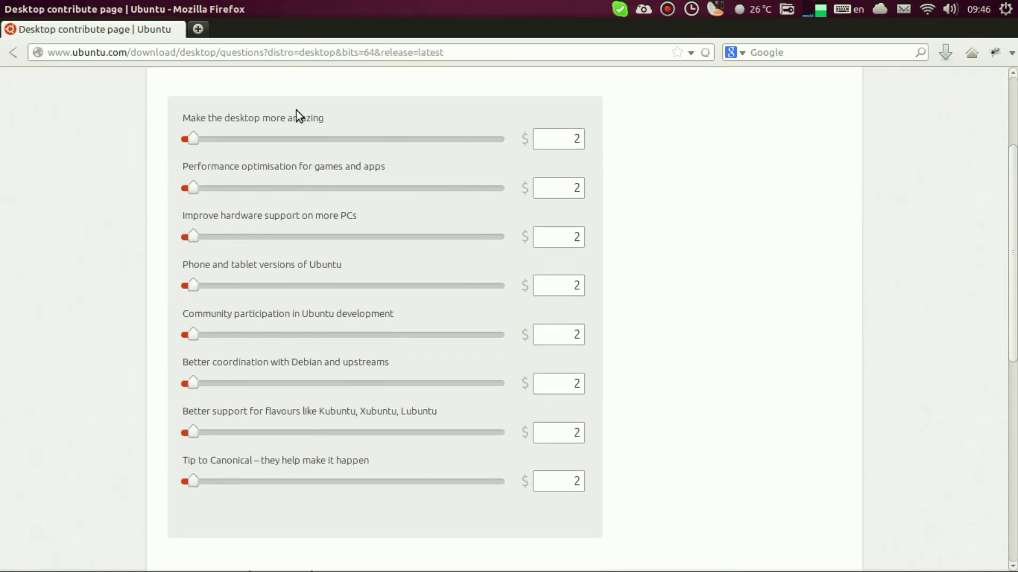
scroll(707, 141, down, 6)
scroll(707, 141, up, 5)
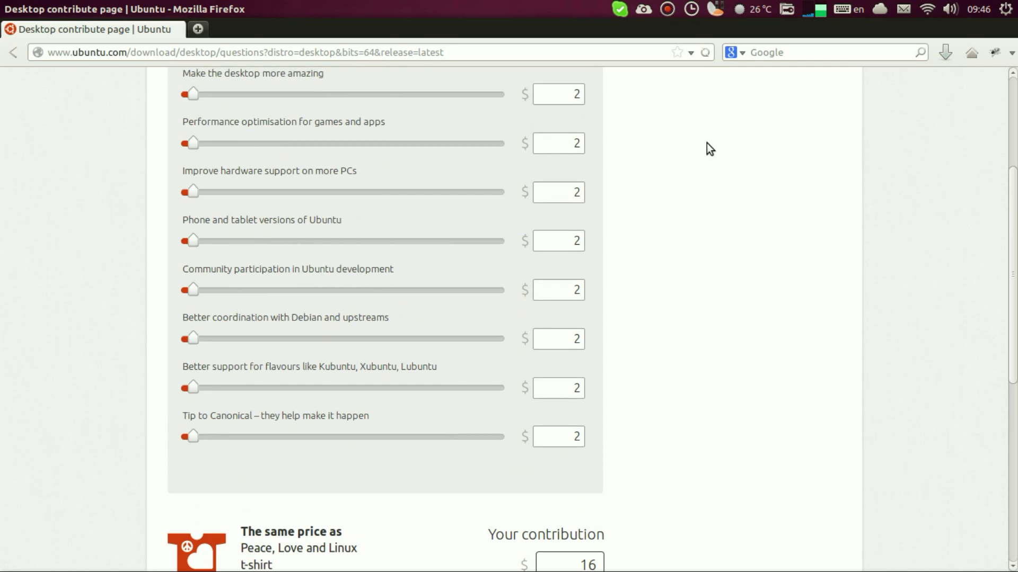
scroll(706, 145, down, 5)
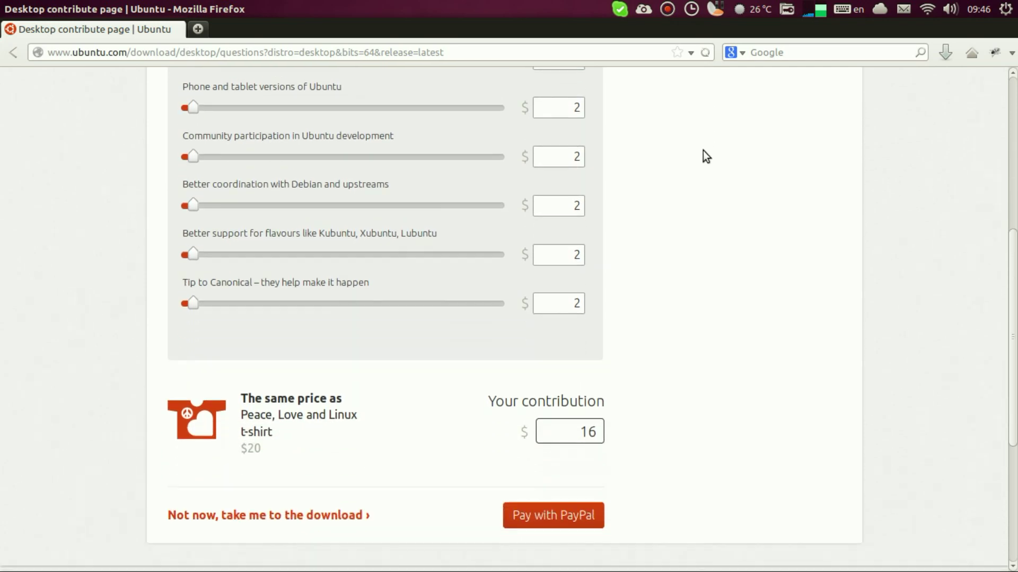
scroll(705, 156, down, 2)
click(272, 469)
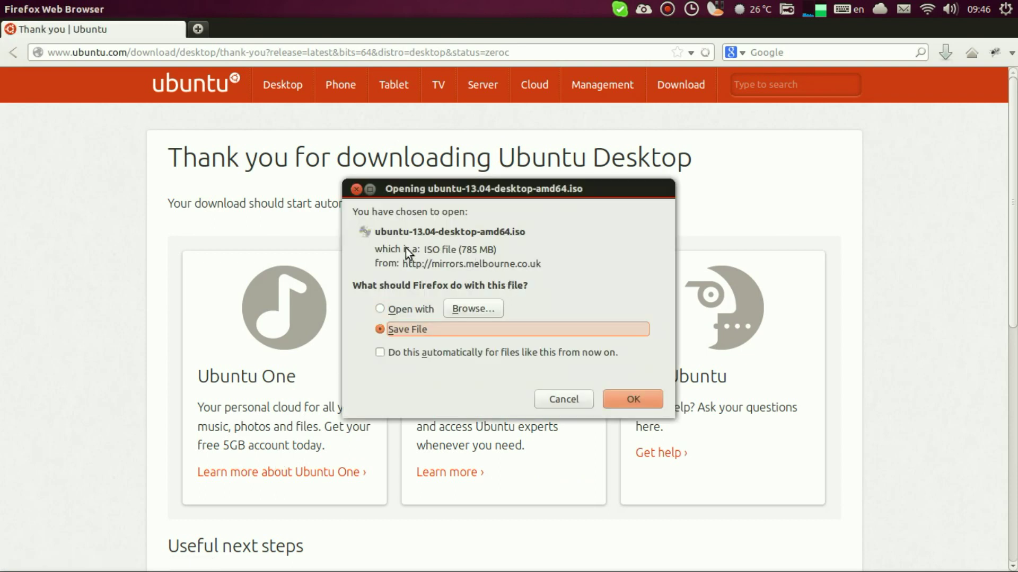
click(631, 396)
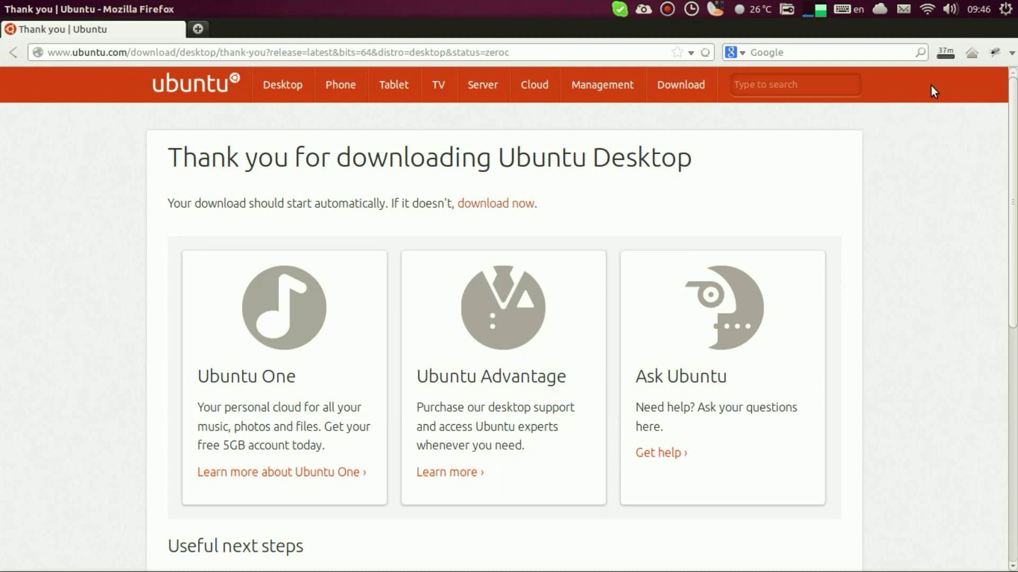
Step: Cancel the Ubuntu ISO download from the Downloads list and close the list
click(942, 56)
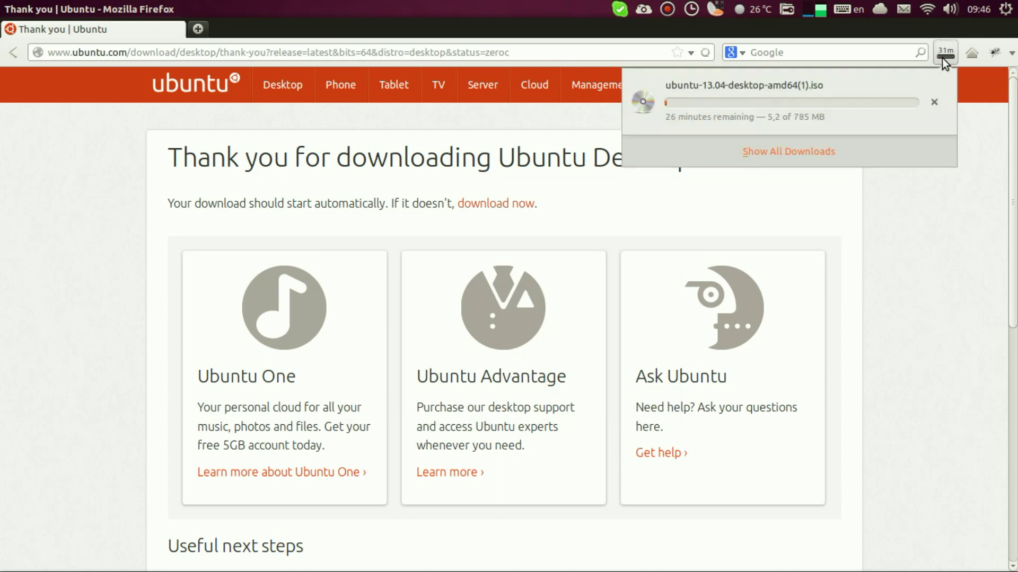
click(937, 97)
click(945, 218)
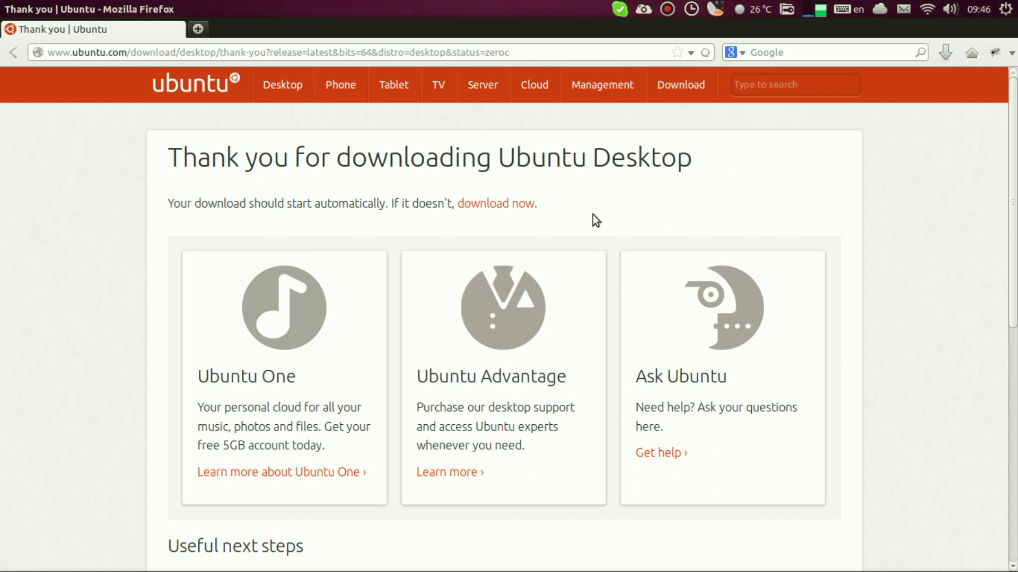
right_click(11, 67)
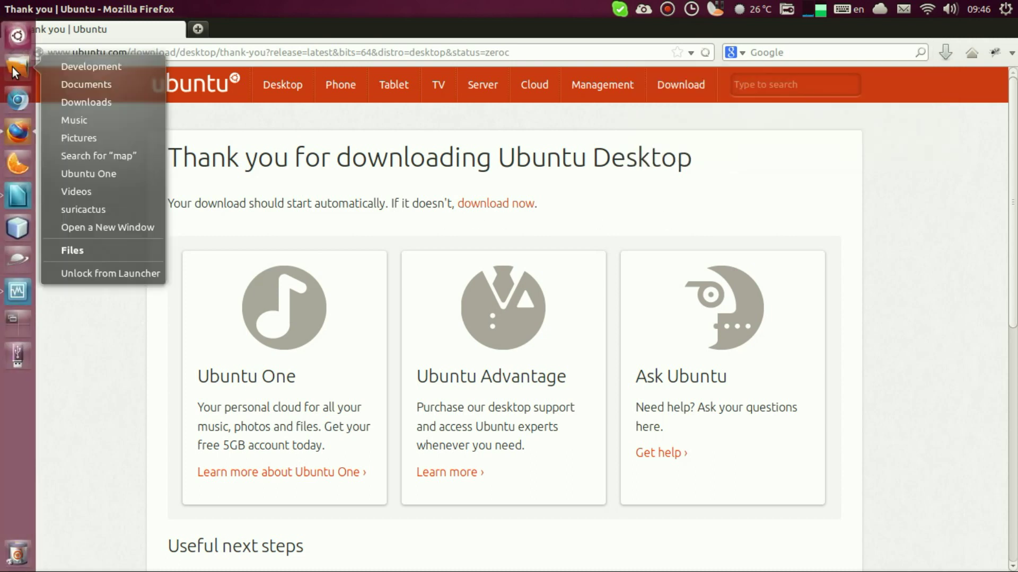
click(78, 100)
drag(374, 166, 462, 102)
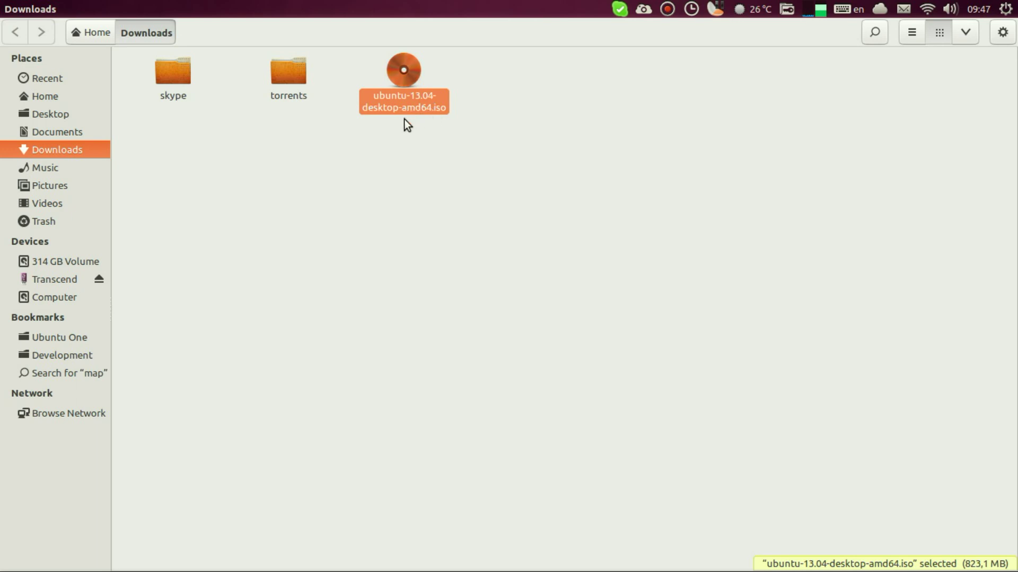
click(367, 132)
drag(372, 142, 471, 116)
mouse_move(11, 10)
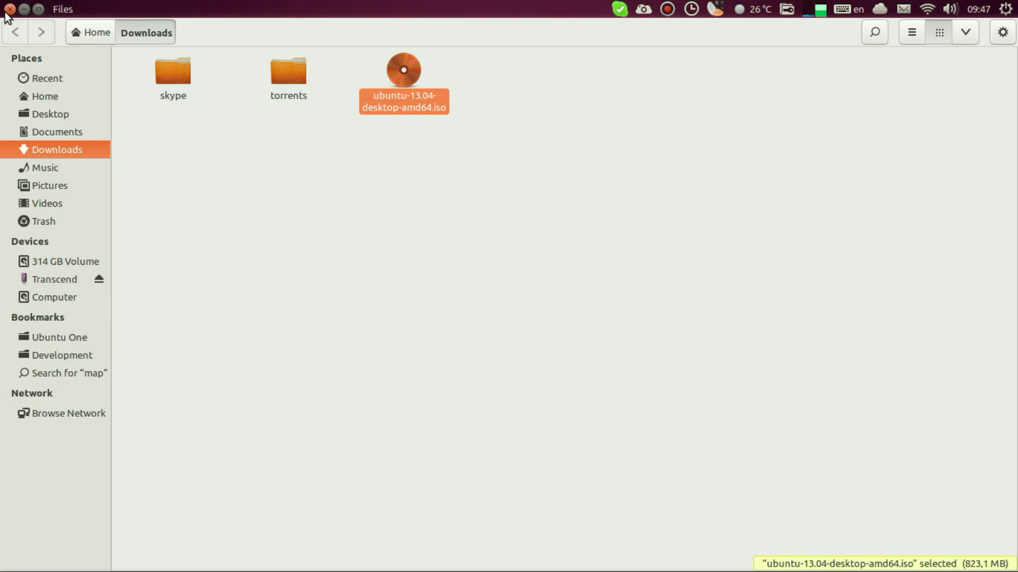
click(10, 10)
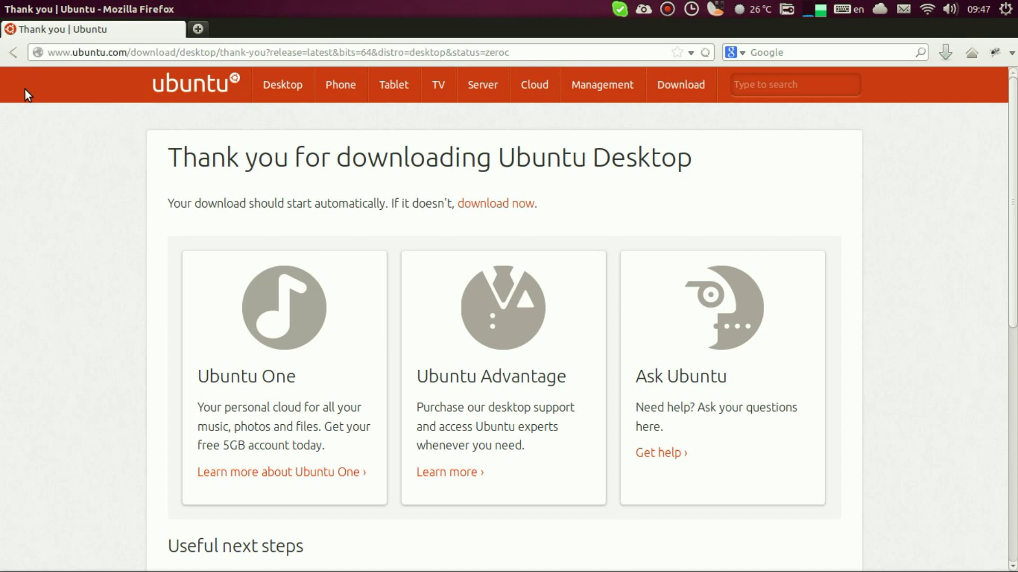
Step: Go through Desktop and Get Ubuntu now to the 13.04 full installation instructions
click(271, 88)
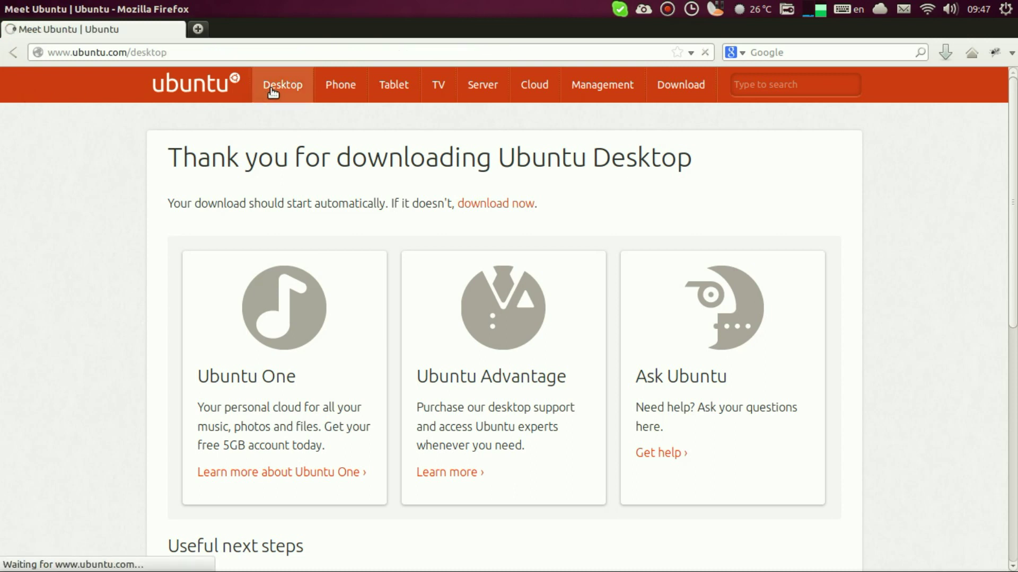
scroll(265, 133, down, 3)
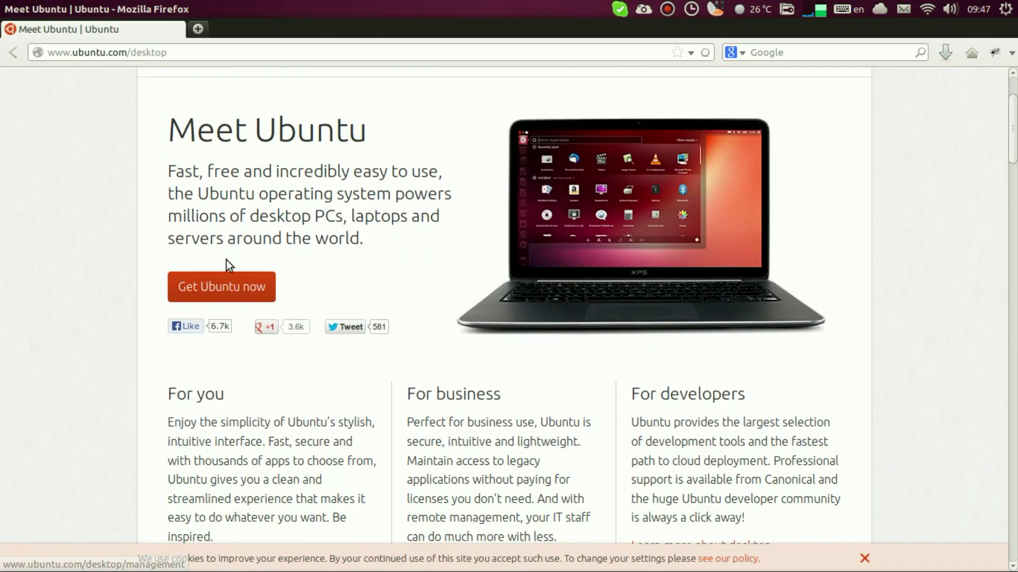
click(224, 284)
scroll(225, 282, down, 5)
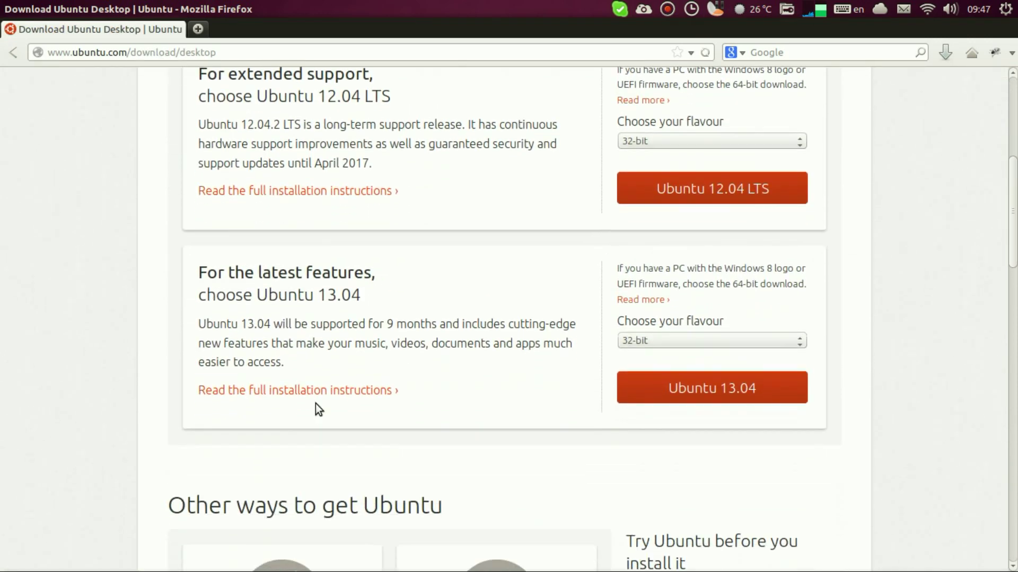
click(329, 376)
Step: Open and read the 'How to create a bootable USB stick' guide for Ubuntu
scroll(330, 374, down, 5)
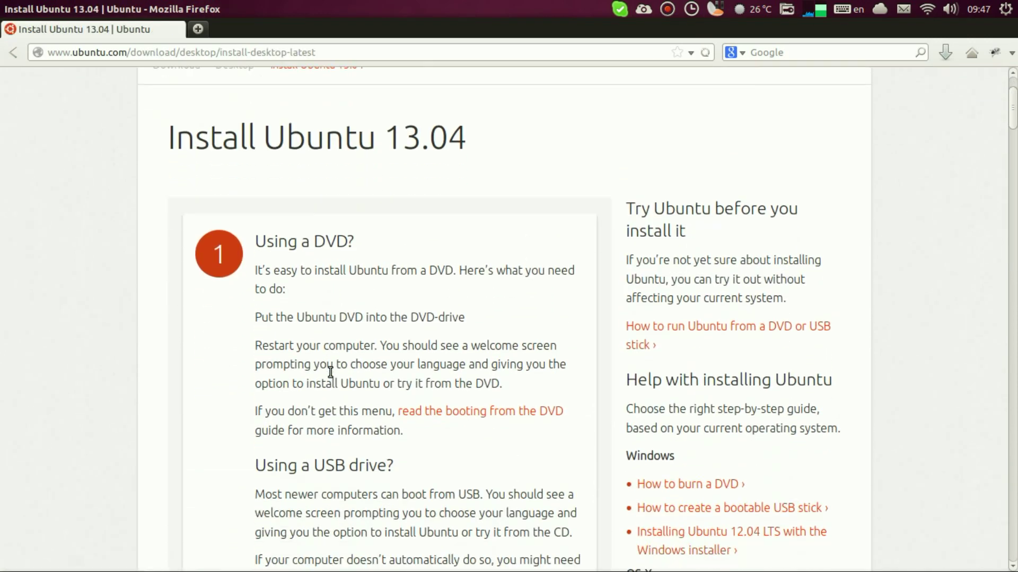
scroll(328, 377, down, 2)
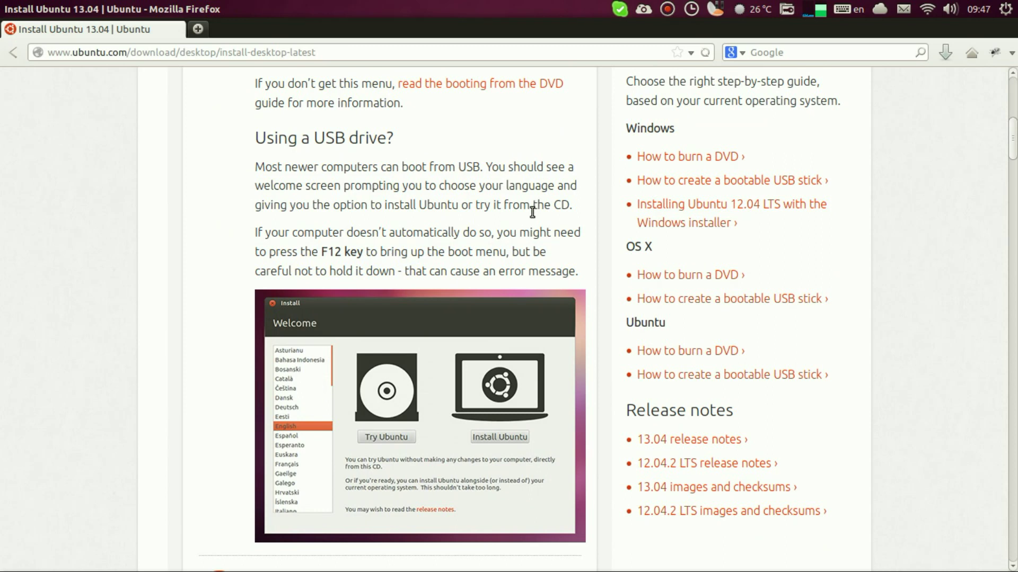
click(748, 376)
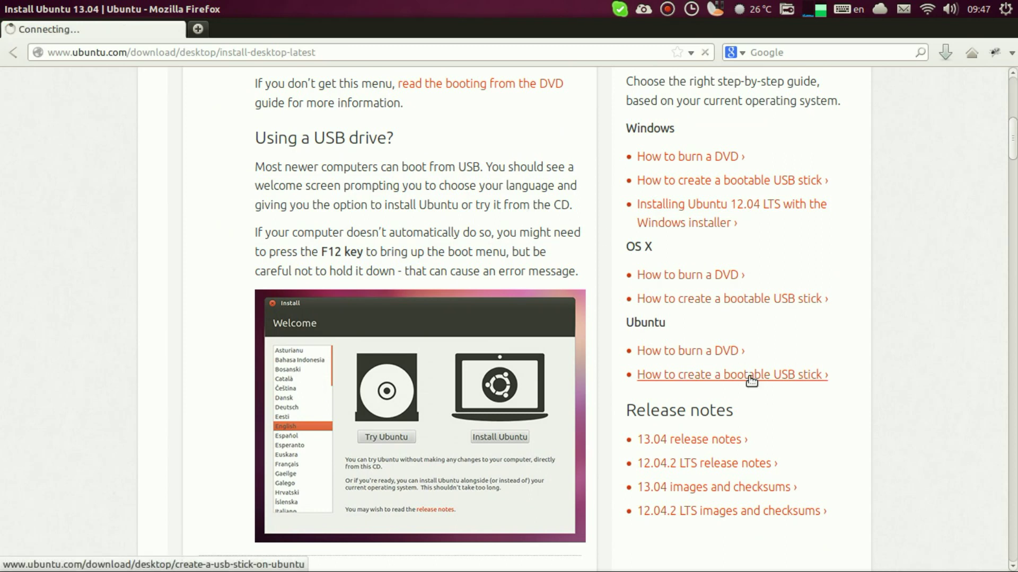
scroll(450, 329, down, 5)
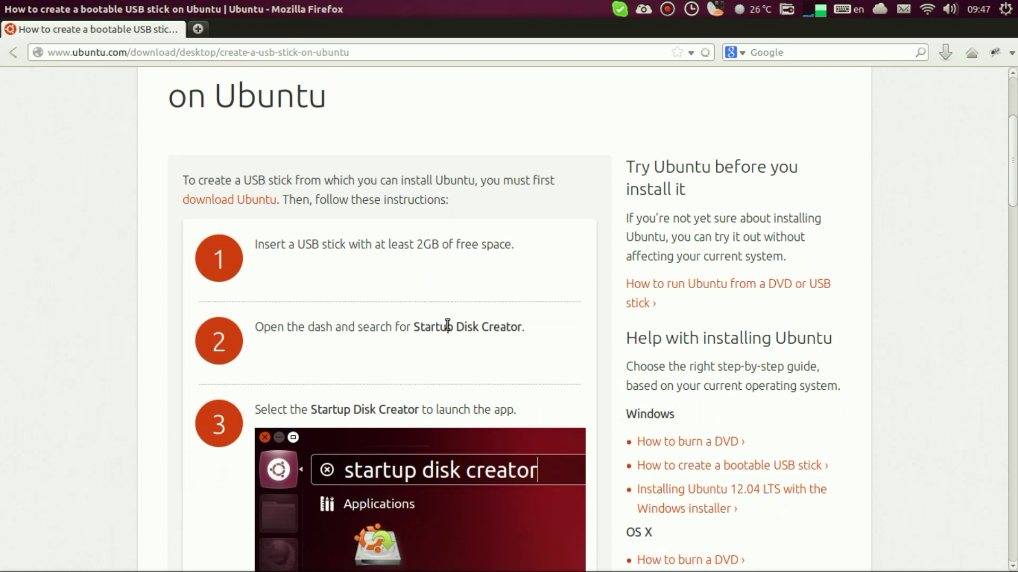
drag(258, 195, 565, 198)
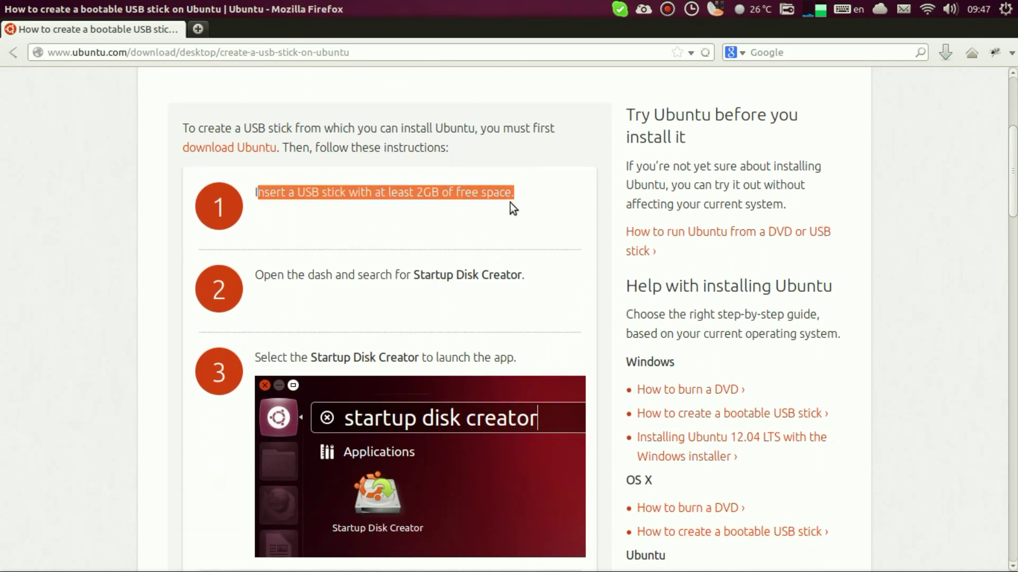
scroll(492, 210, down, 2)
scroll(466, 106, up, 1)
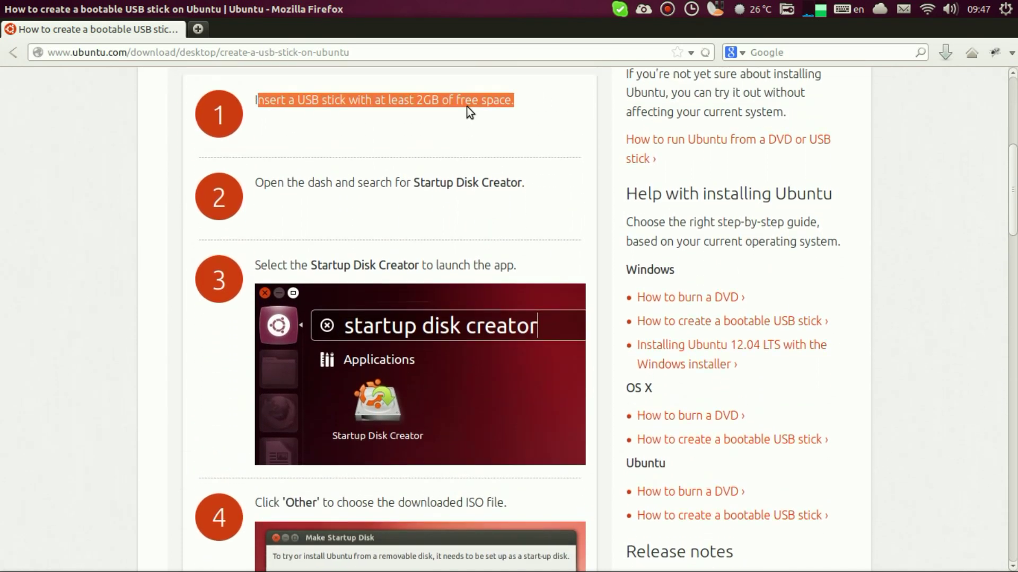
scroll(425, 158, down, 1)
key(super)
text(start)
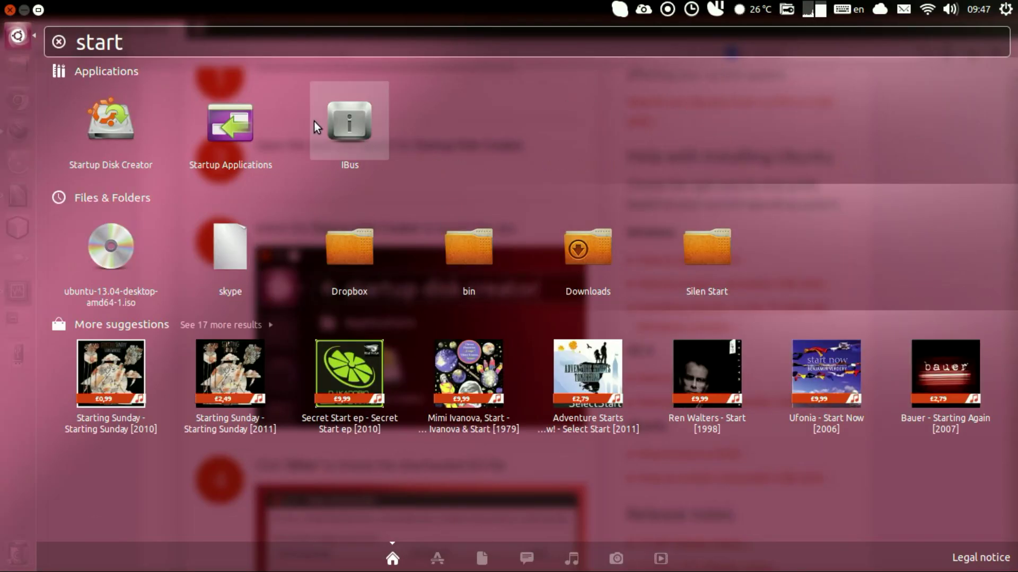
click(131, 113)
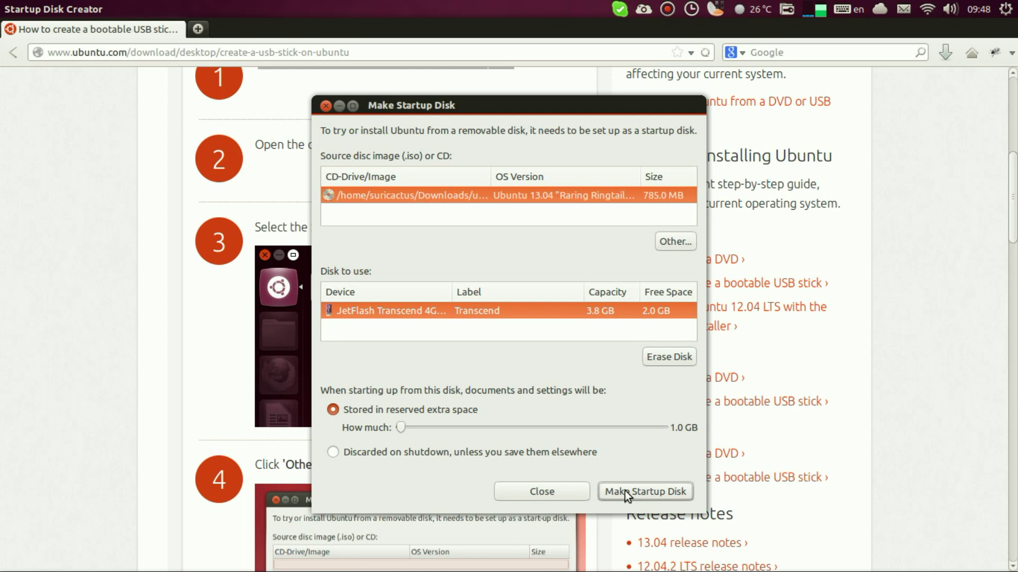
click(327, 106)
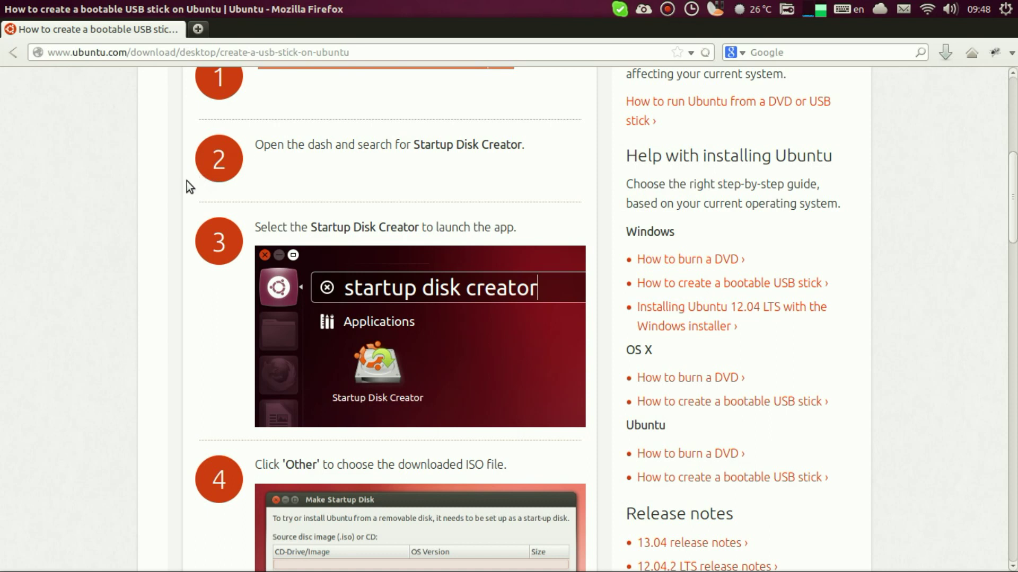
mouse_move(5, 267)
right_click(8, 364)
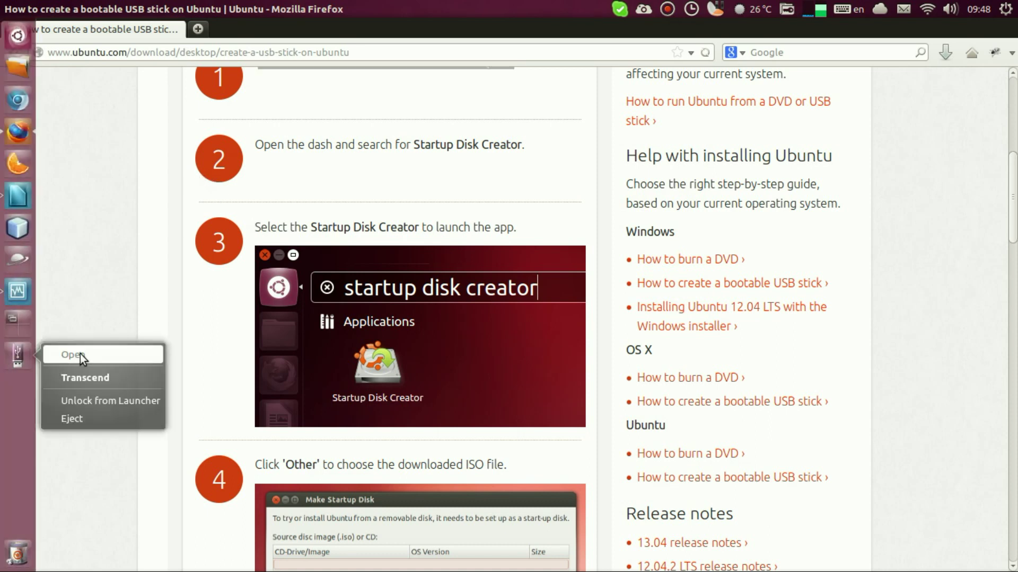
click(81, 375)
drag(163, 334, 980, 62)
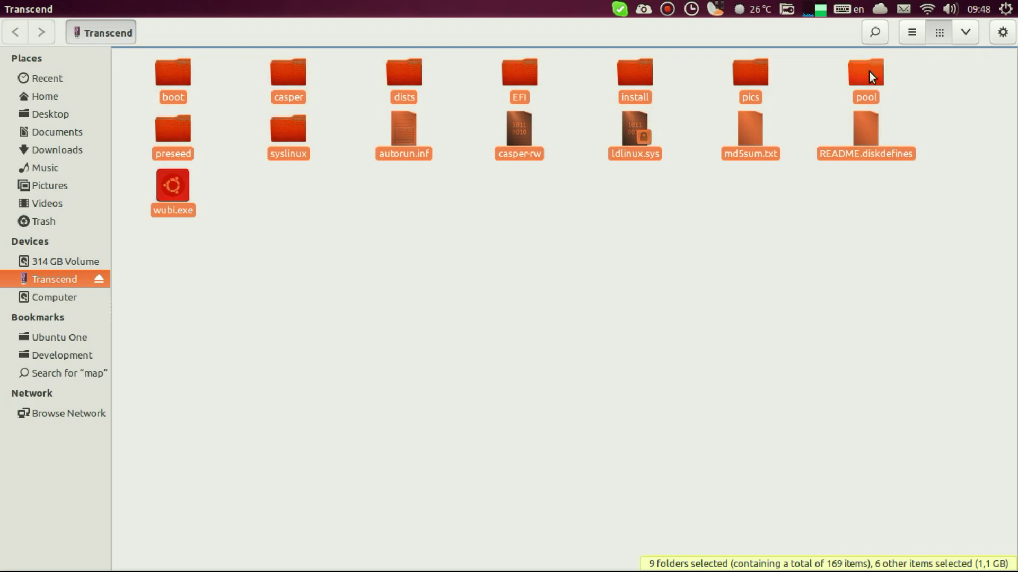
click(10, 9)
scroll(140, 259, down, 5)
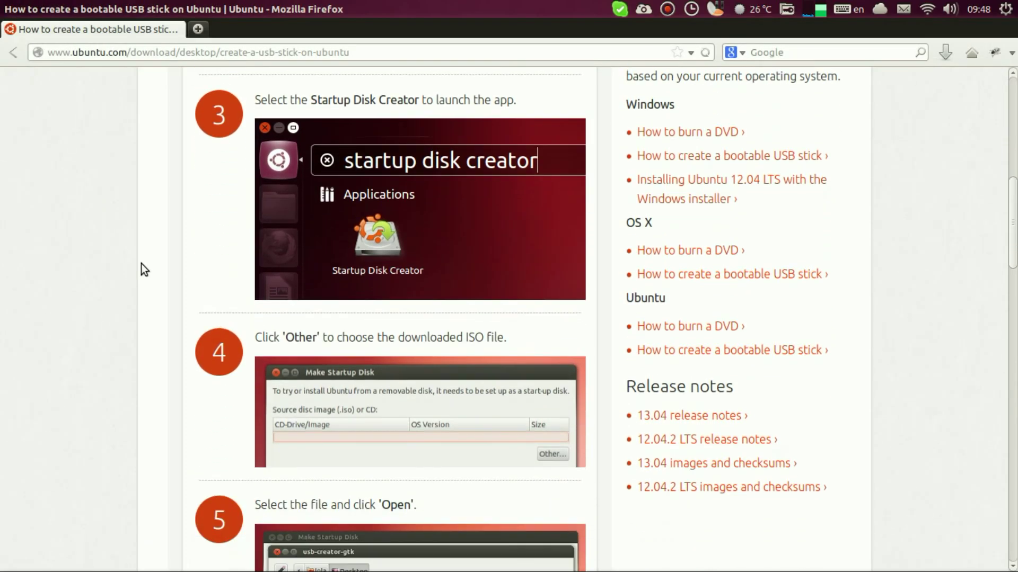
scroll(141, 263, up, 4)
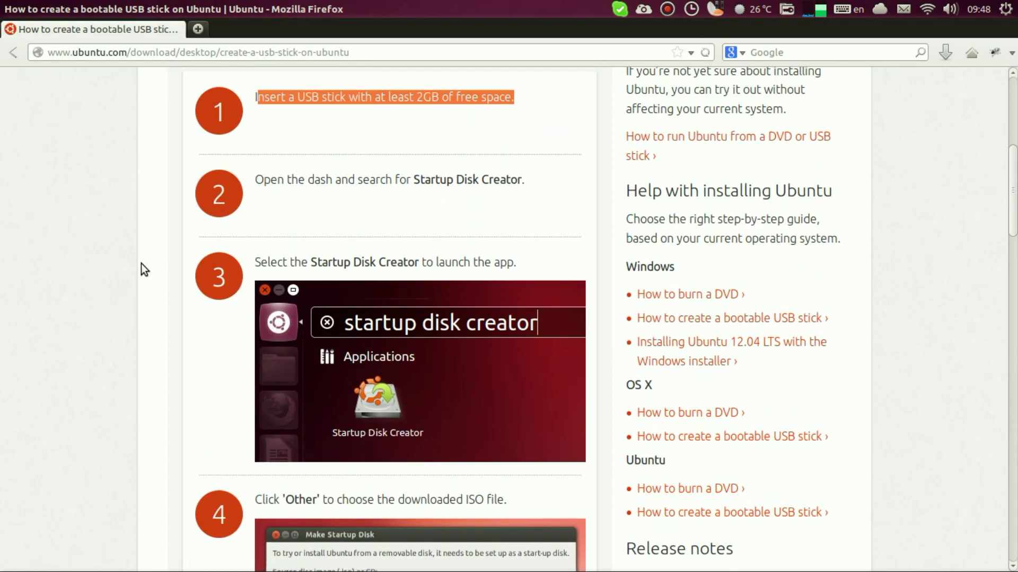
Step: Open the Windows 'How to create a bootable USB stick' guide, then switch to the Windows 7 workspace
scroll(141, 263, up, 2)
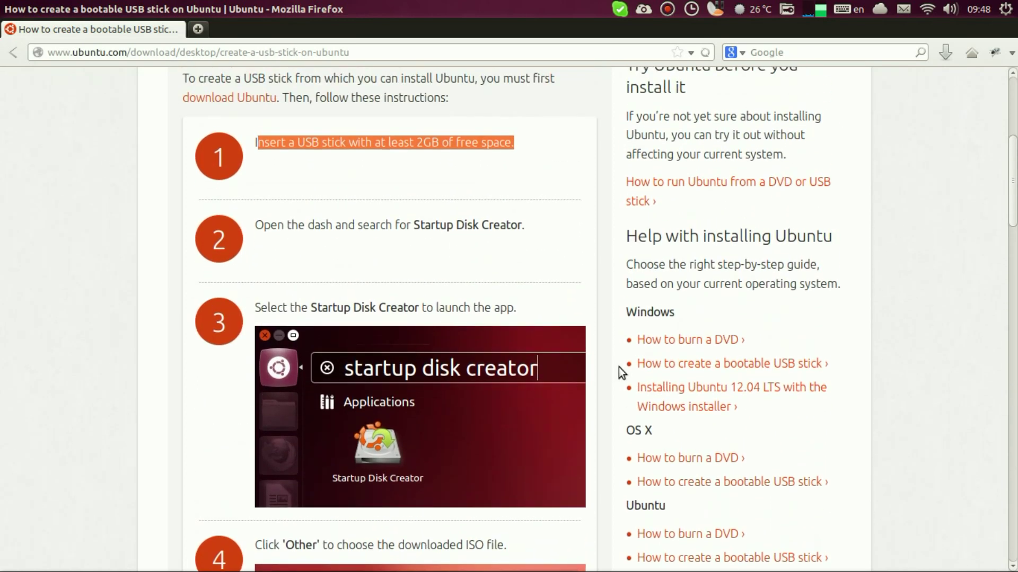
click(648, 366)
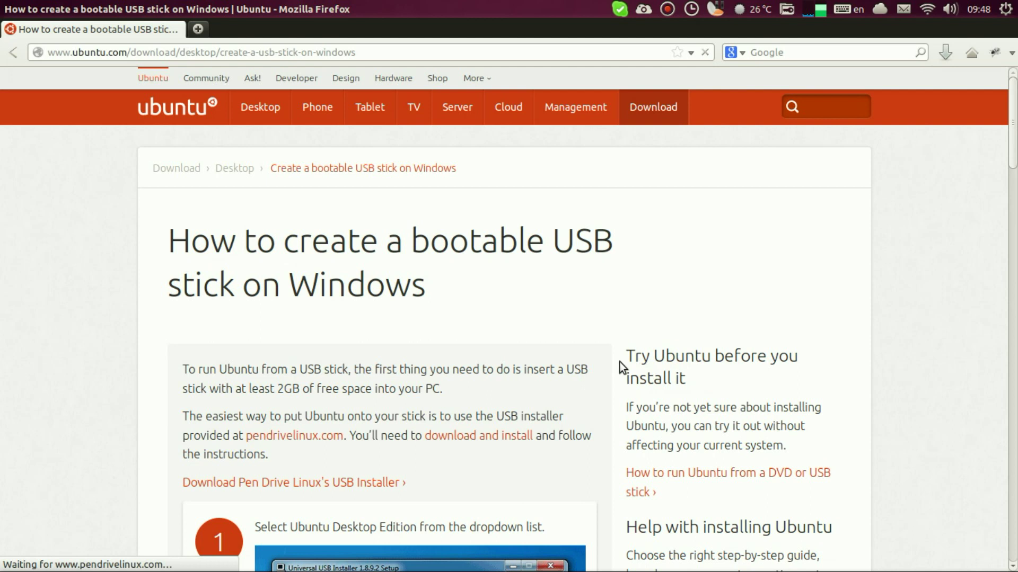
scroll(542, 343, down, 5)
scroll(542, 346, down, 3)
scroll(540, 347, up, 3)
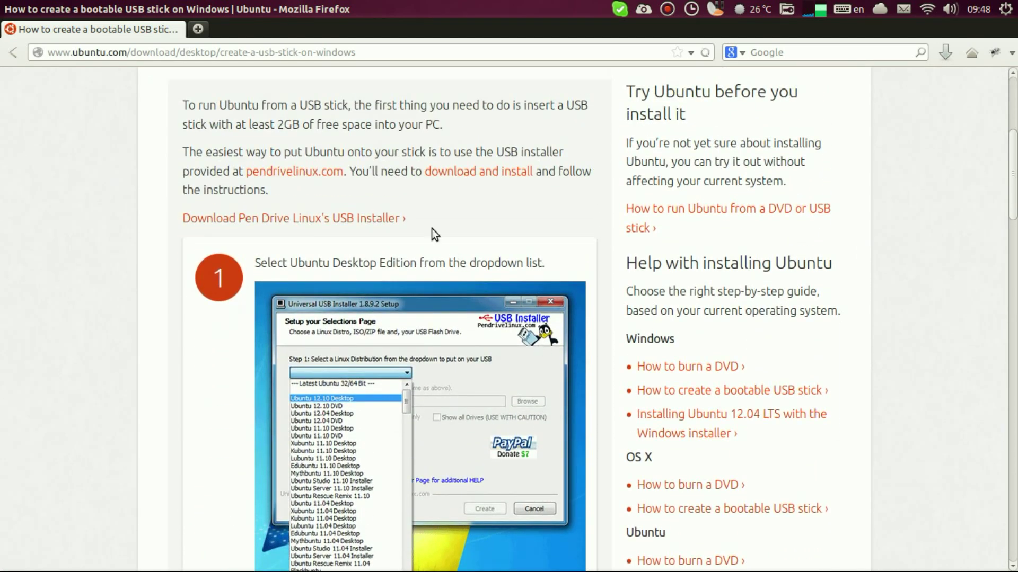
key(super+s)
click(297, 385)
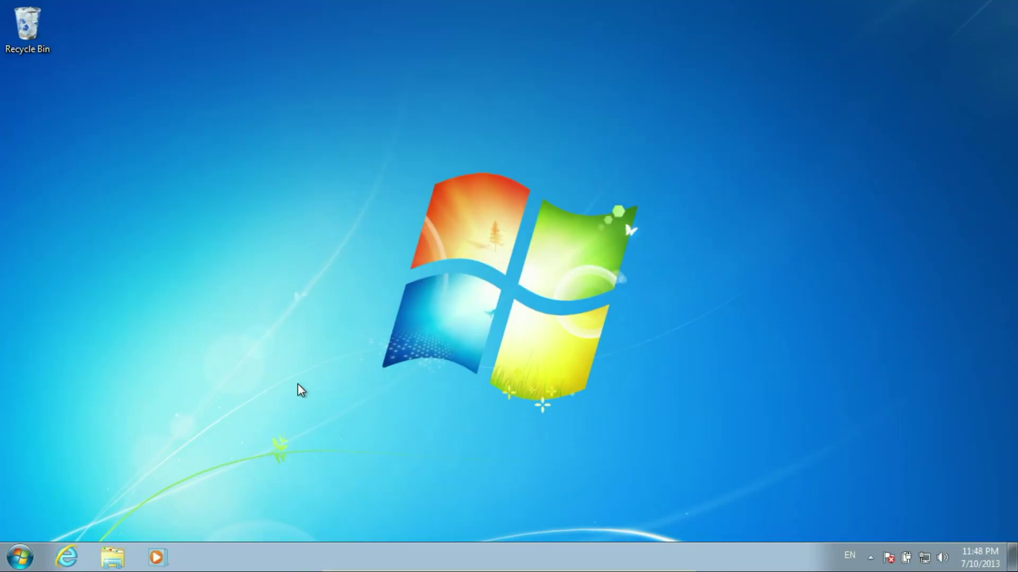
Step: Open Internet Explorer and load the ubuntu.com homepage
click(62, 558)
click(133, 32)
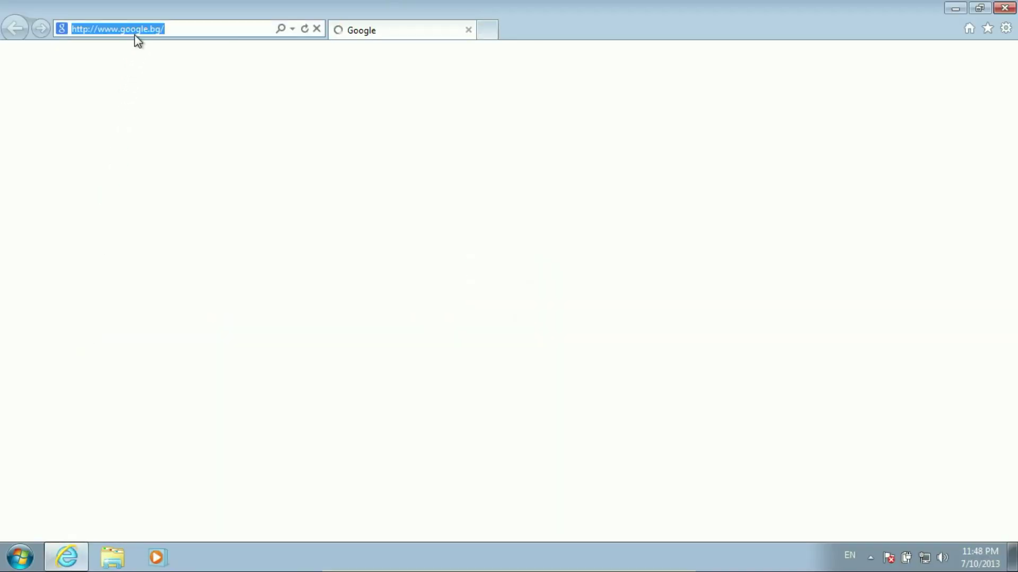
text(ubuntu.co)
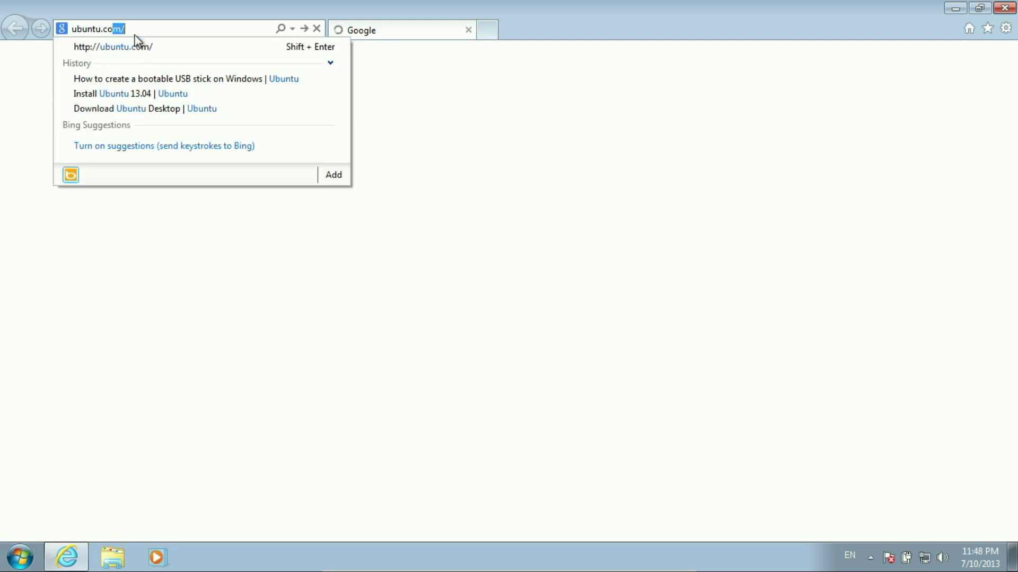
key(Return)
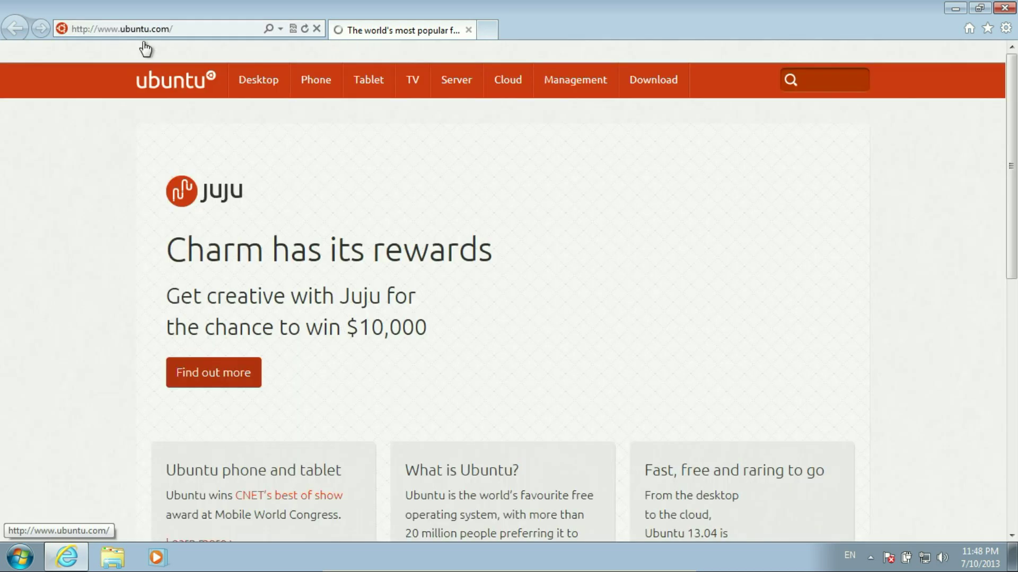
Step: Navigate Desktop, Get Ubuntu now and 13.04 instructions to the Windows bootable USB guide
click(245, 85)
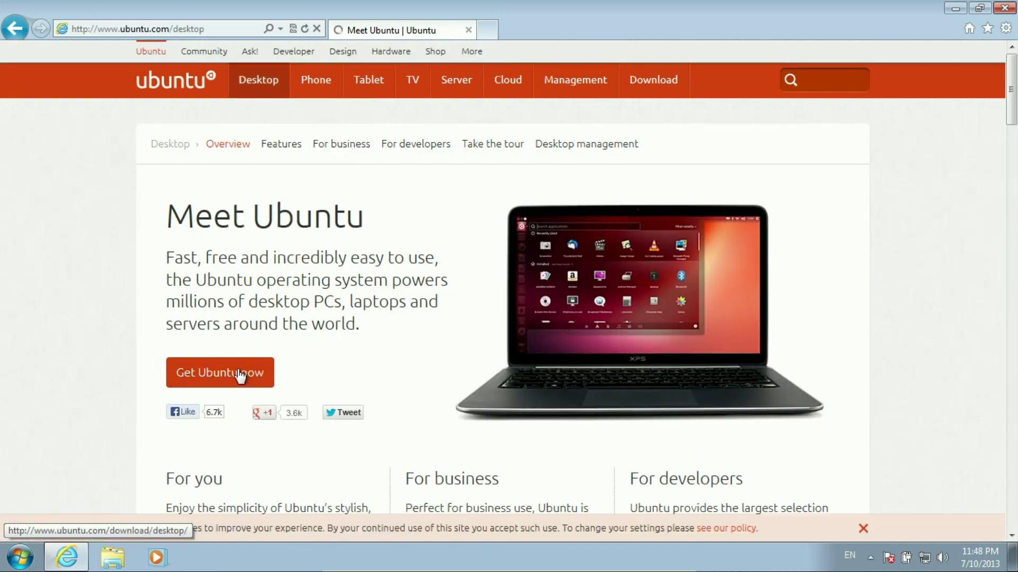
click(240, 373)
scroll(234, 371, down, 1)
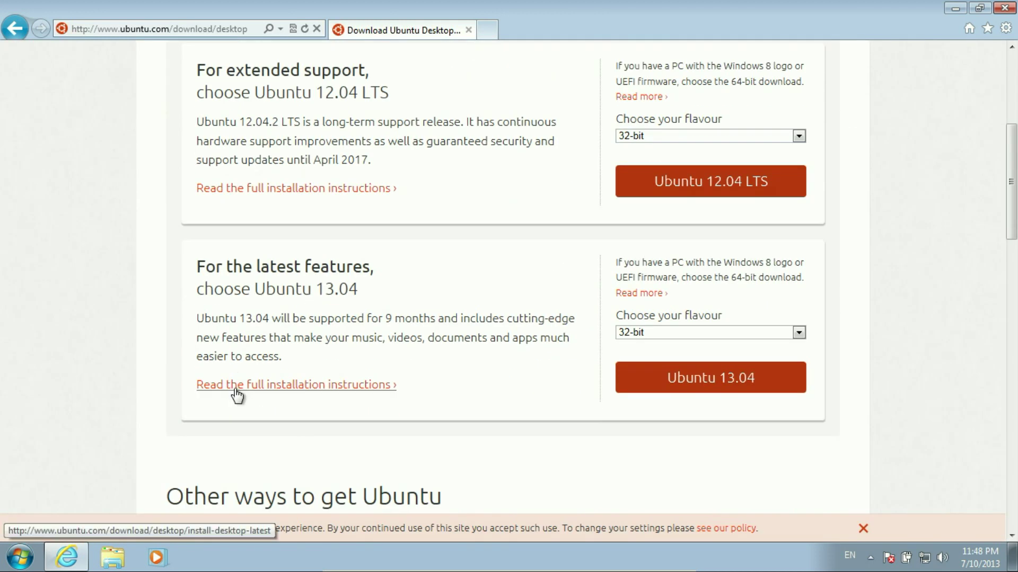
click(236, 391)
scroll(234, 392, down, 7)
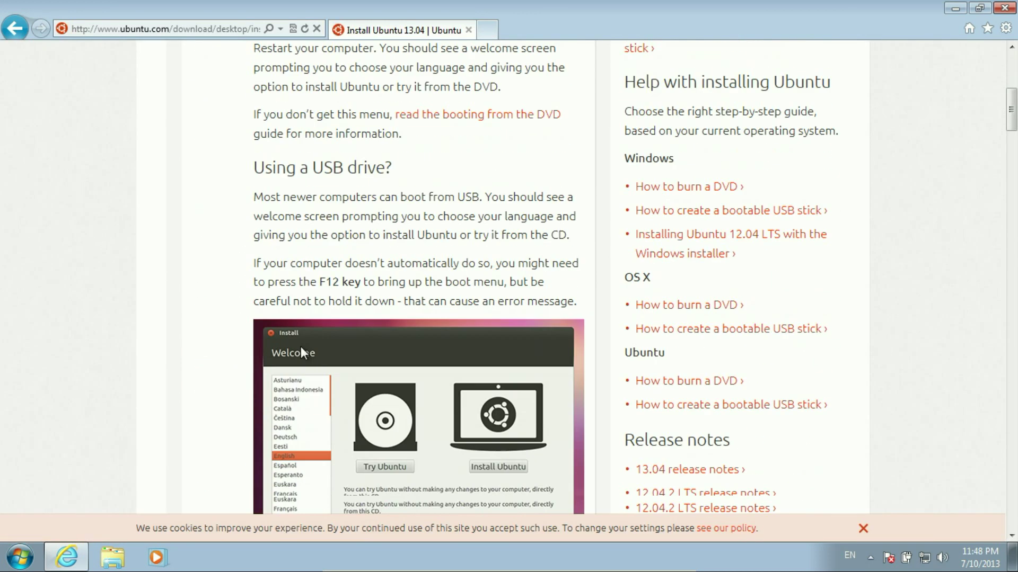
click(779, 210)
Step: Read the guide and open pendrivelinux.com's Universal USB Installer page in a new tab
scroll(466, 186, down, 5)
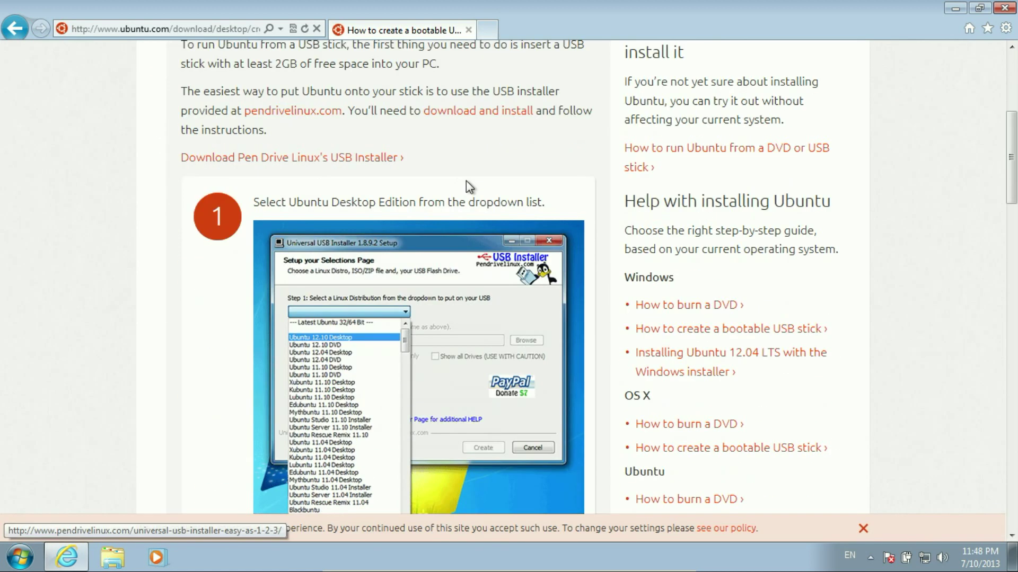
scroll(466, 181, up, 3)
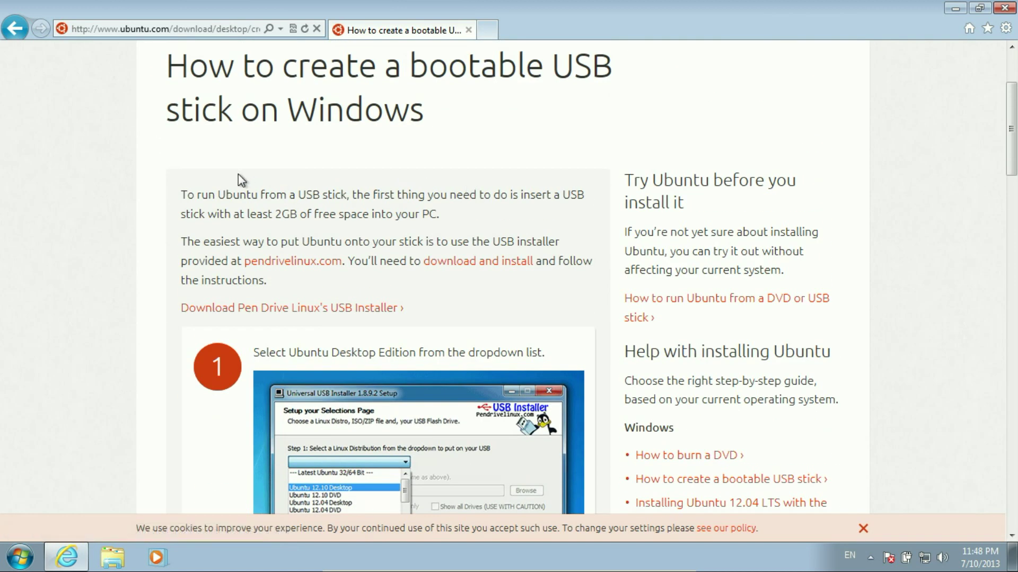
drag(174, 197, 441, 219)
scroll(486, 190, down, 2)
click(452, 235)
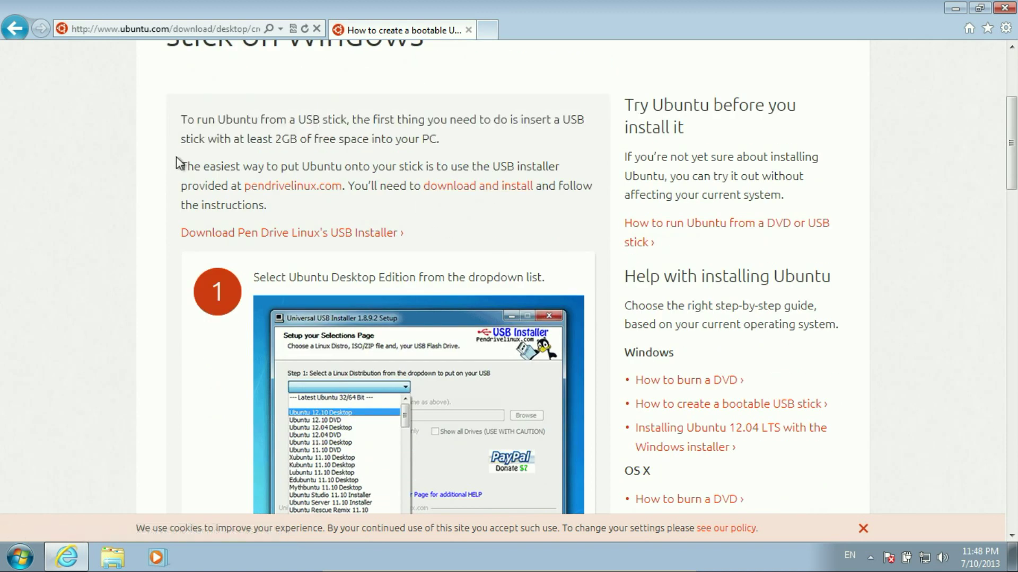
drag(176, 169, 289, 197)
click(291, 199)
middle_click(436, 190)
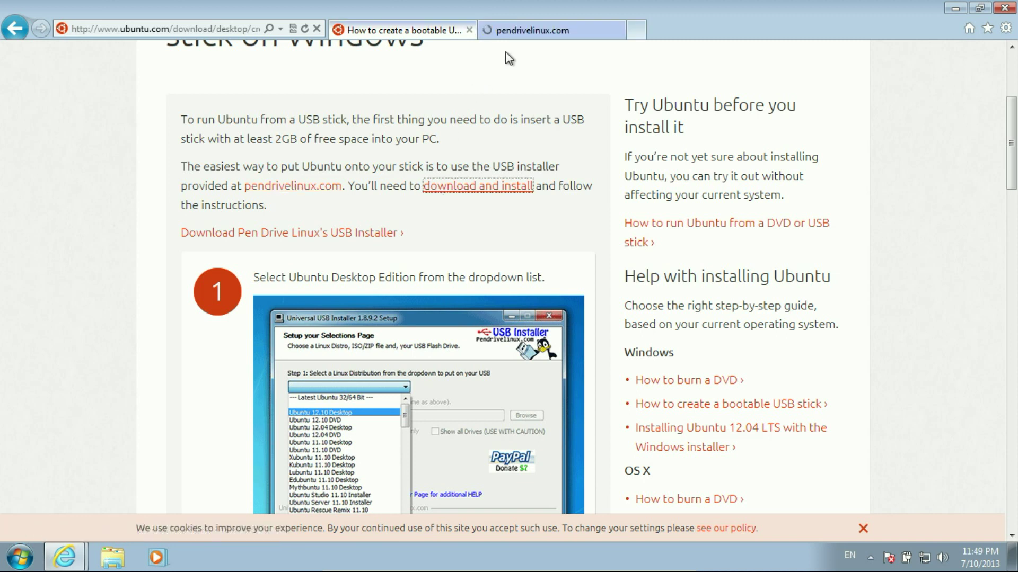
click(516, 33)
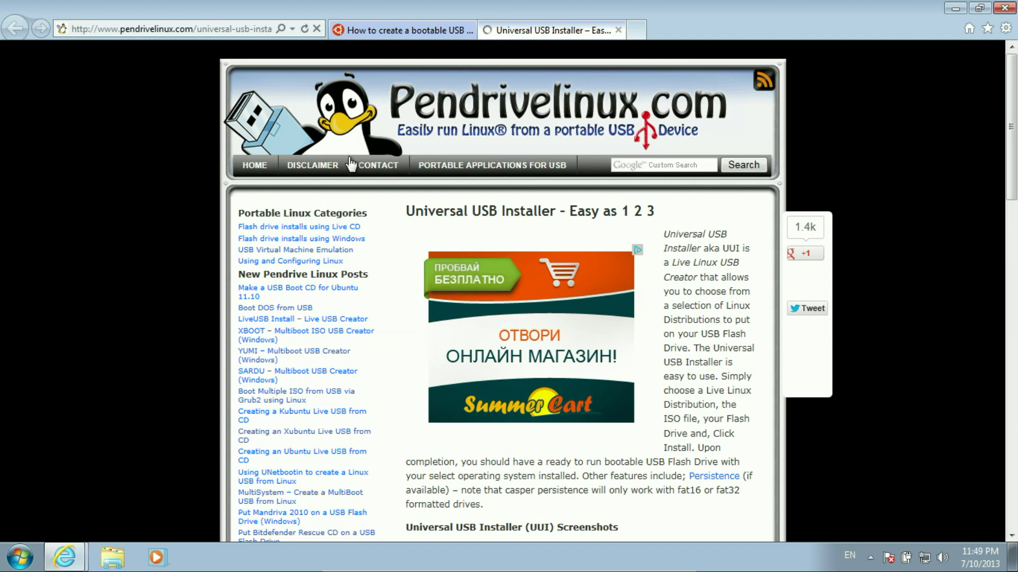
Step: Download Universal-USB-Installer-1.9.3.7.exe via DOWNLOAD UUI and run it despite the unverified-publisher warning
scroll(336, 168, down, 6)
scroll(390, 202, down, 3)
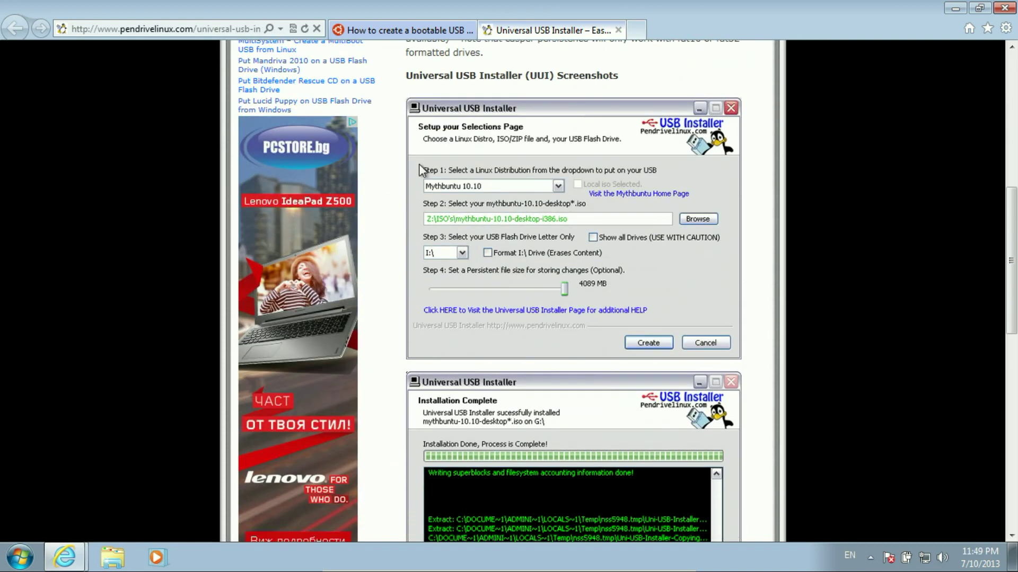
scroll(492, 180, down, 5)
scroll(526, 233, down, 2)
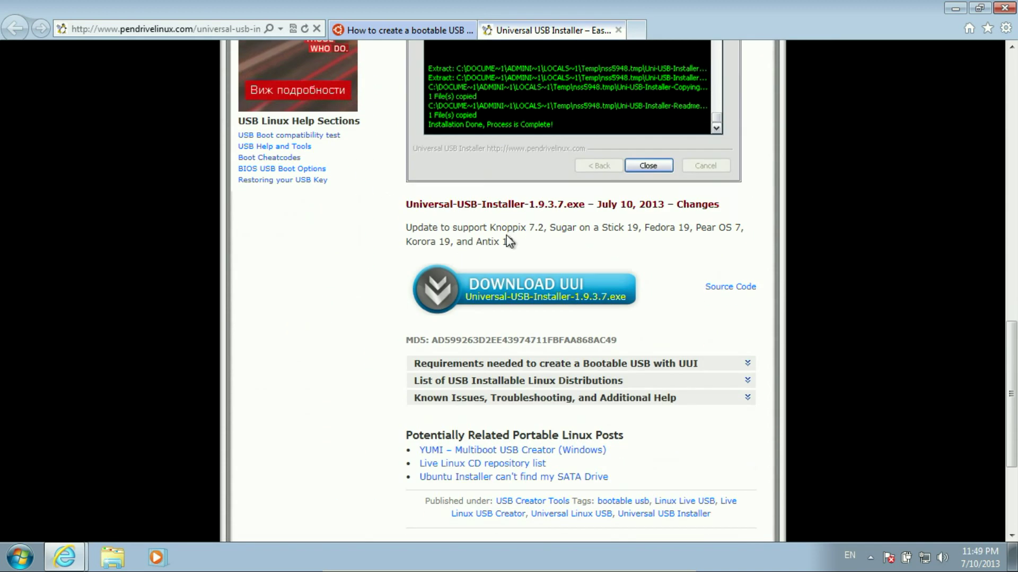
click(489, 297)
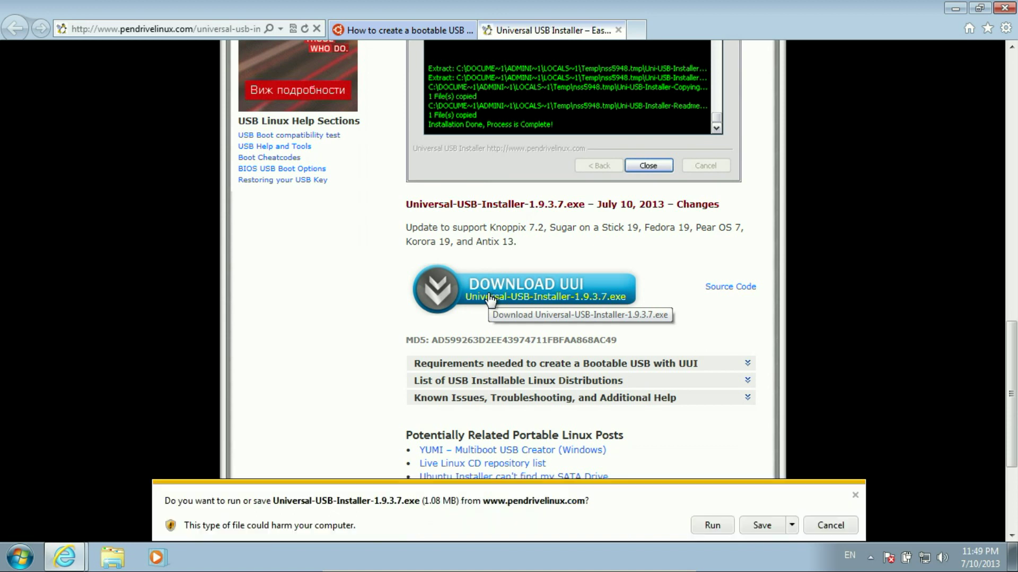
click(713, 526)
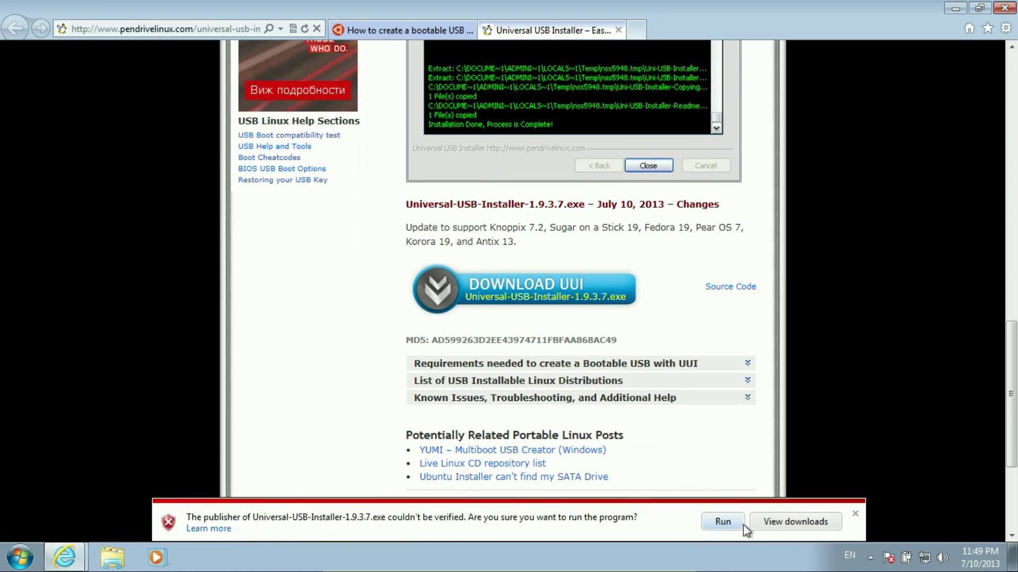
click(728, 524)
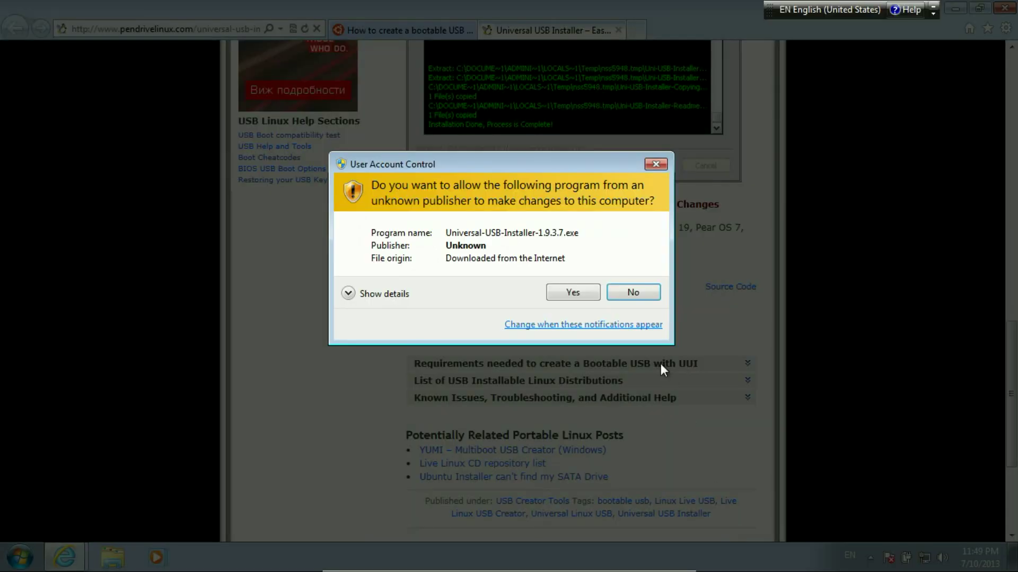
Step: Allow the installer through UAC and accept its licence agreement
click(593, 296)
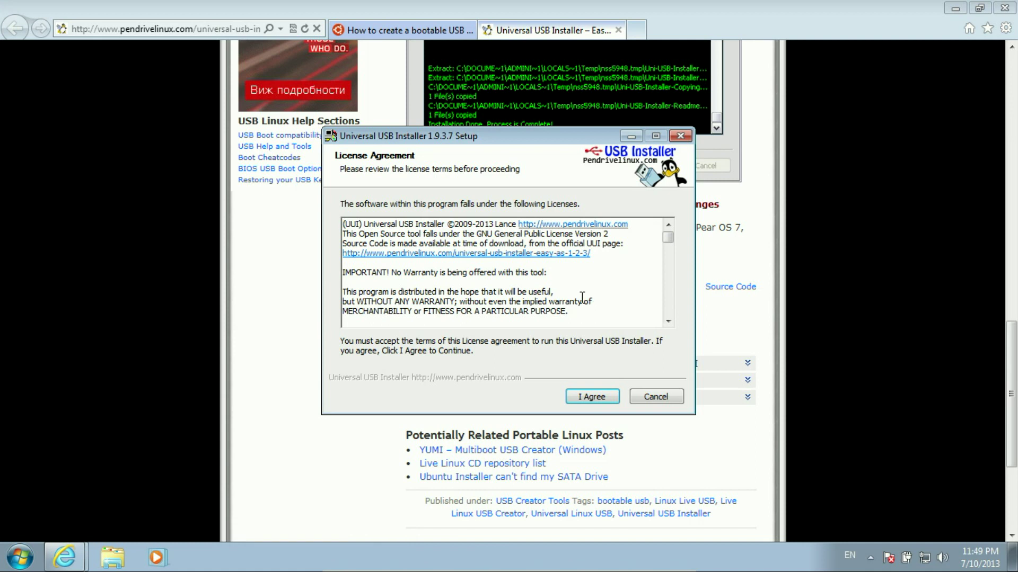
scroll(361, 229, down, 10)
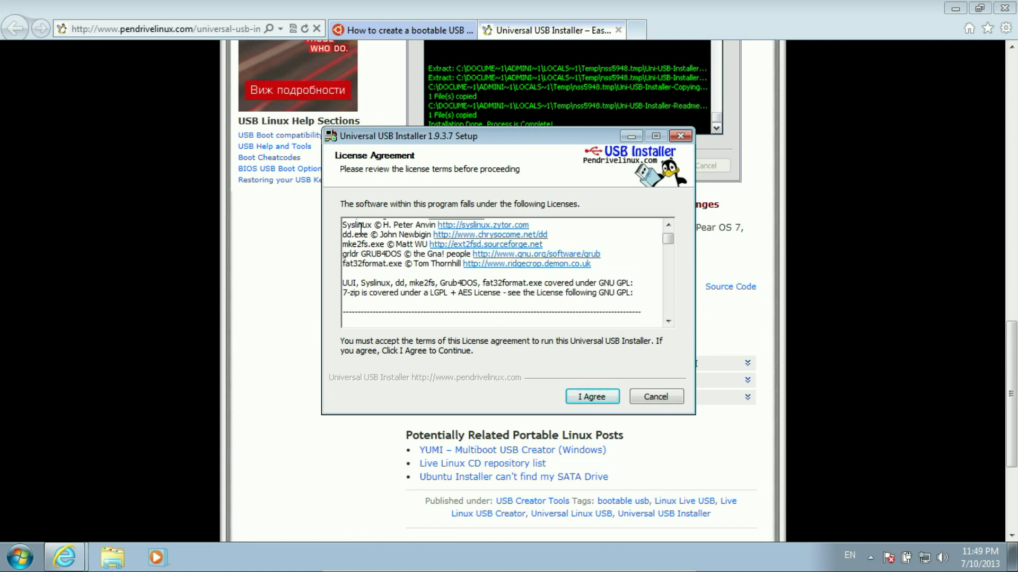
scroll(361, 229, down, 12)
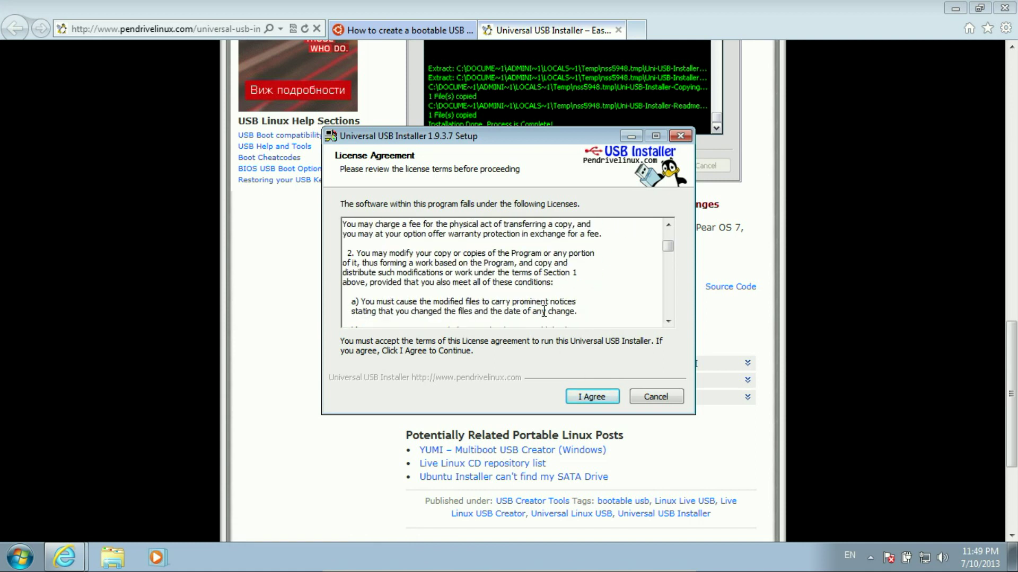
click(588, 399)
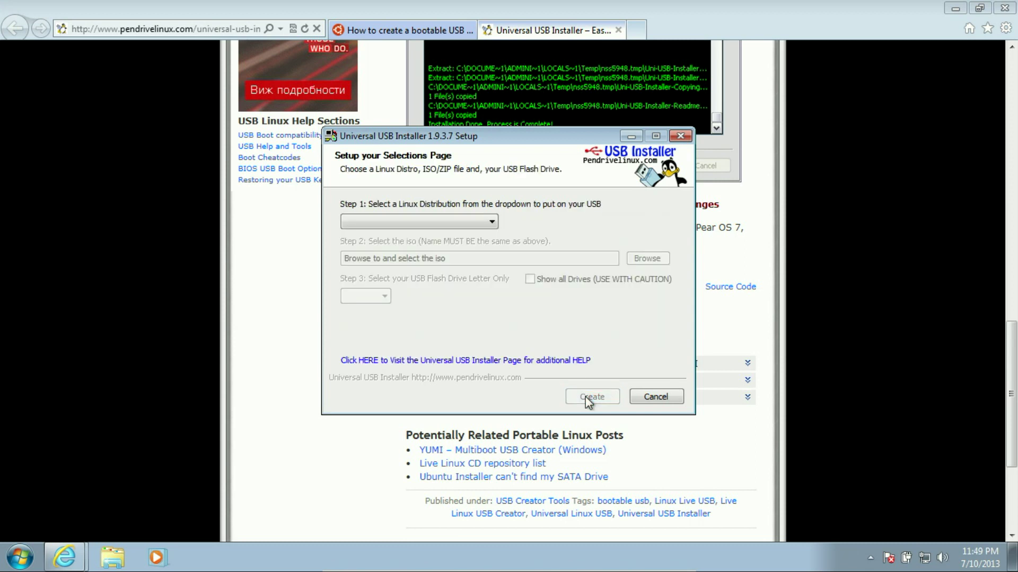
Step: Choose Ubuntu 13.04 Desktop amd64 in Step 1, tick Download the iso, and decline the download link
click(457, 224)
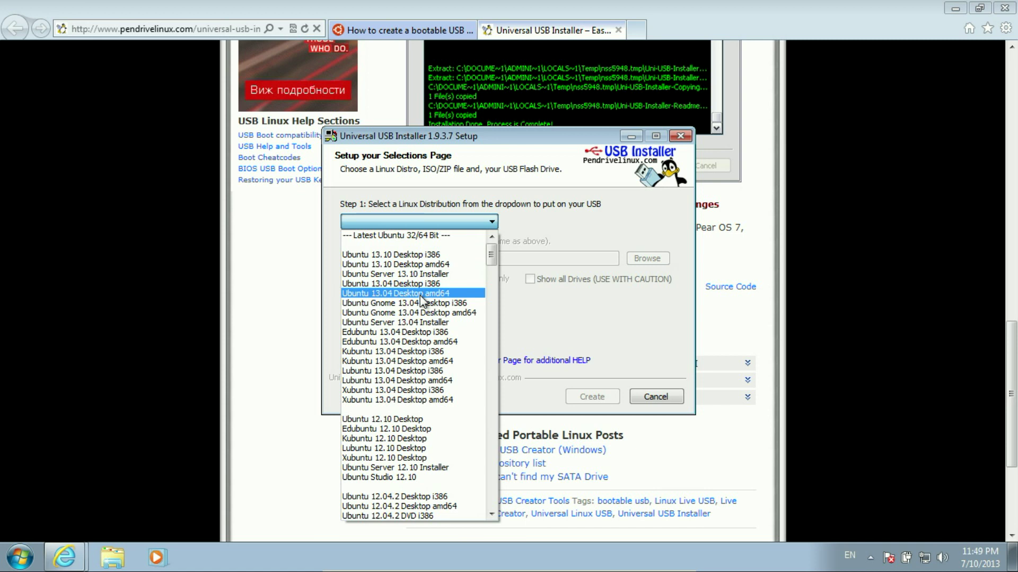
click(420, 294)
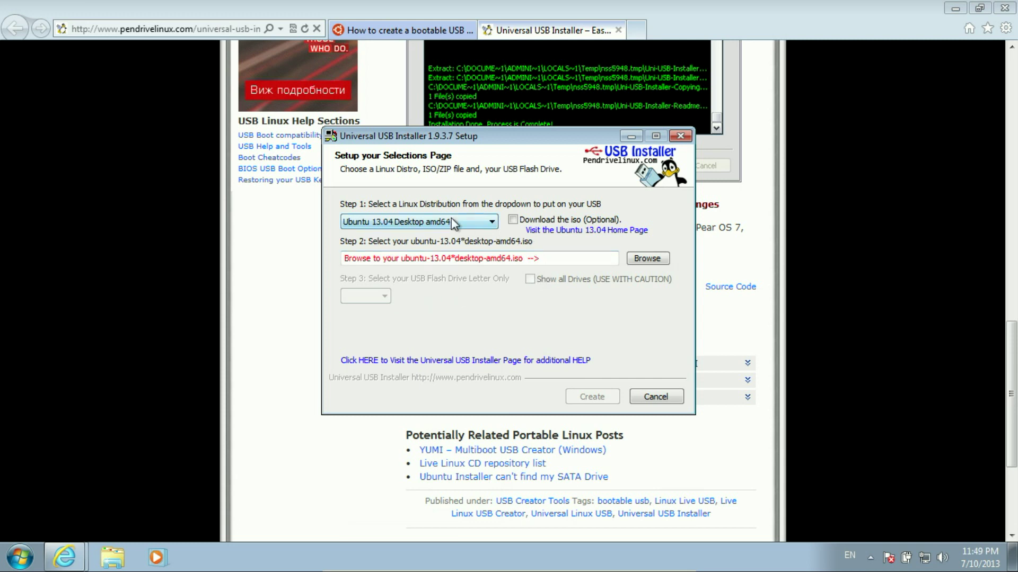
click(528, 225)
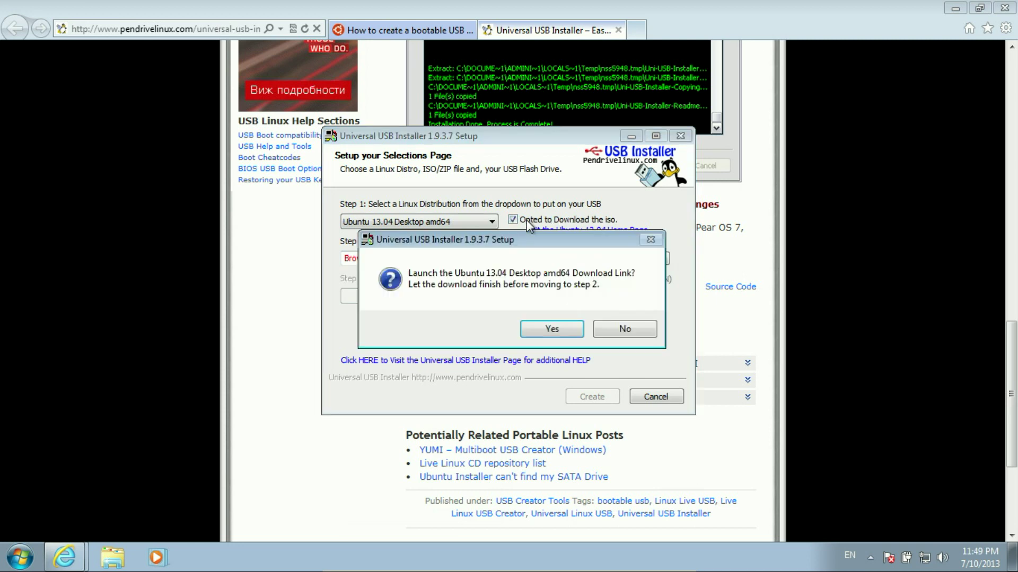
click(617, 329)
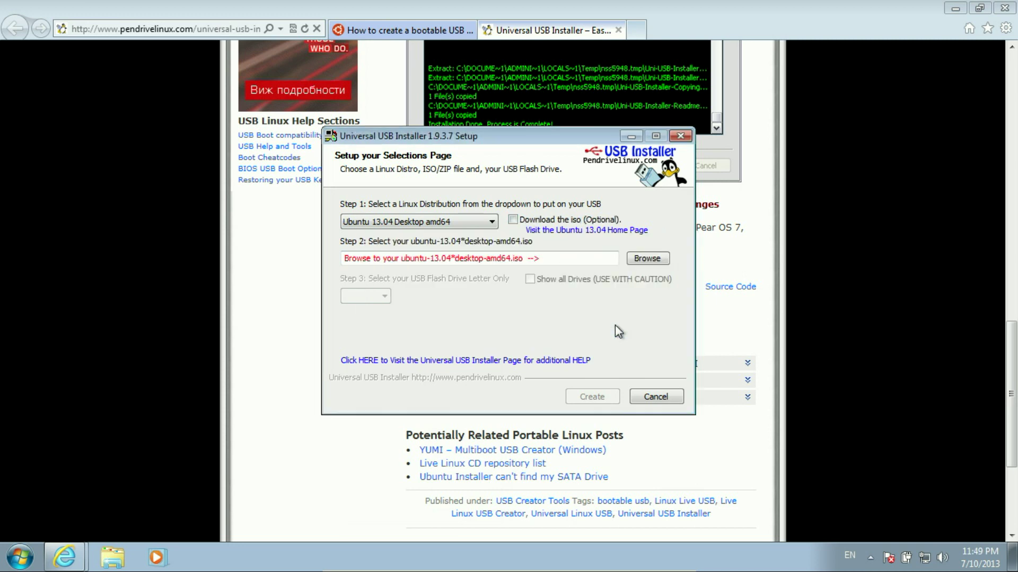
Step: Browse to Downloads and select ubuntu-13.04-desktop-amd64.iso as the installer's ISO file
click(647, 258)
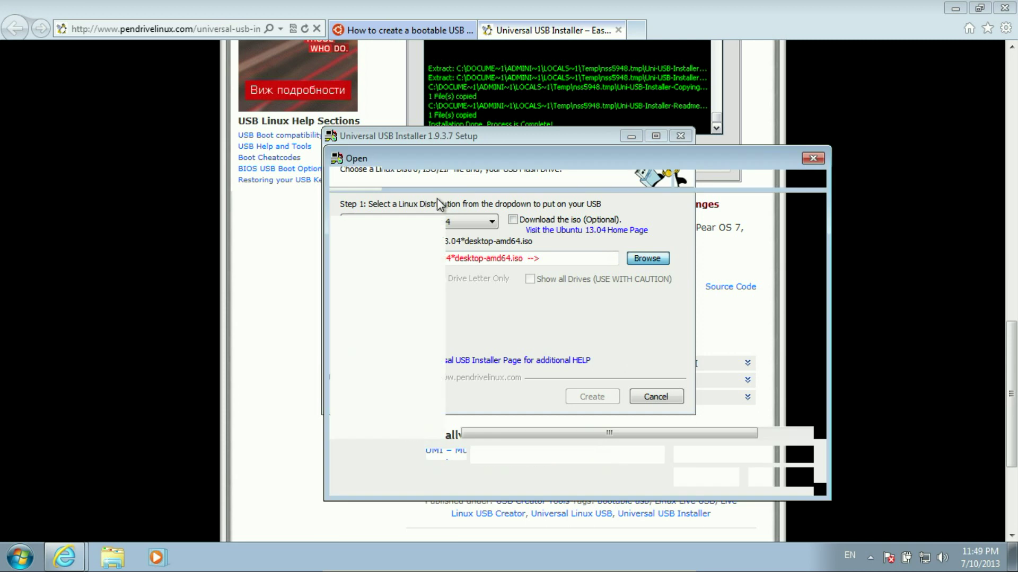
click(498, 247)
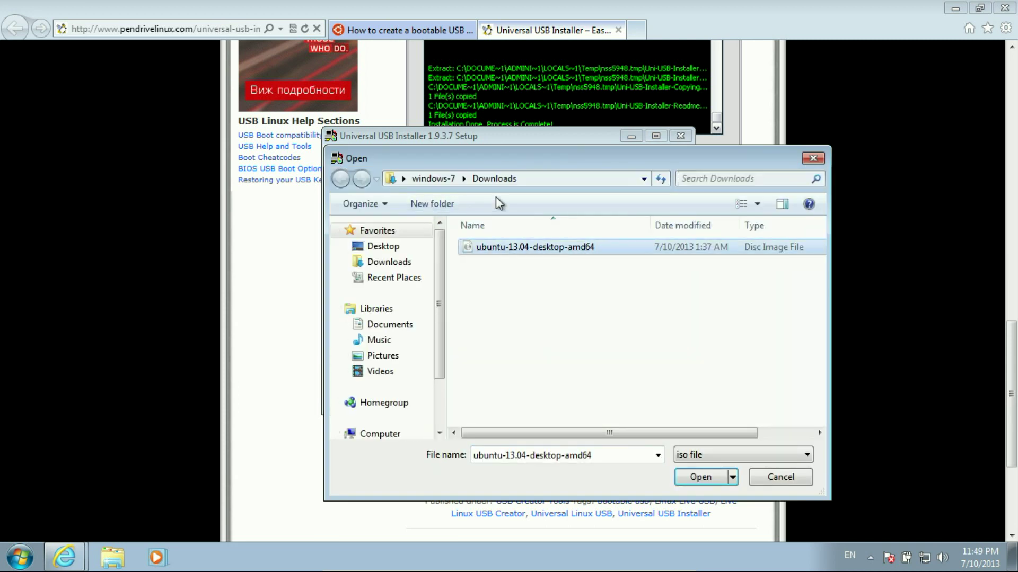
click(701, 477)
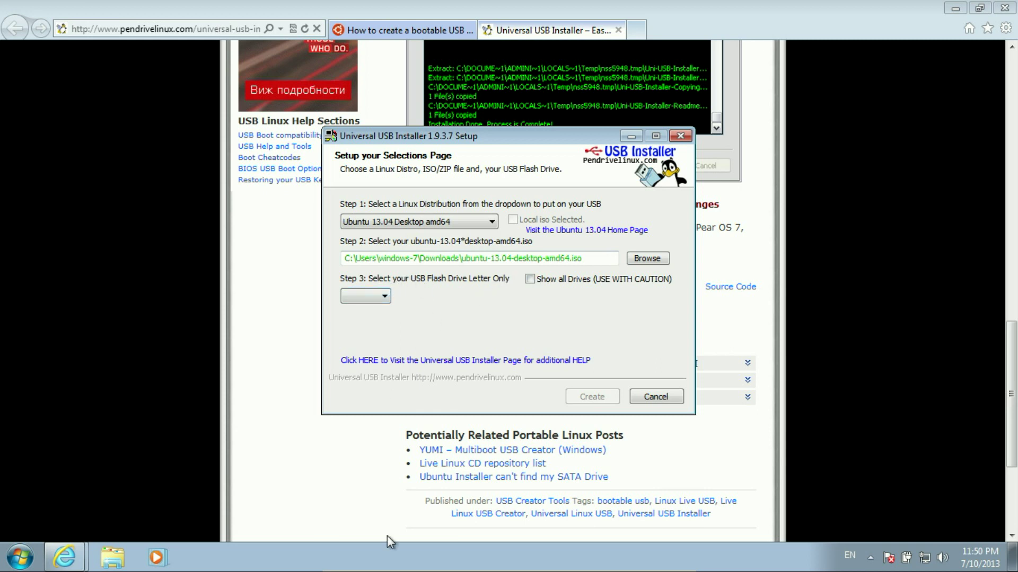
Step: Attach the USB stick to the virtual machine from VirtualBox's USB devices menu
mouse_move(400, 567)
click(468, 561)
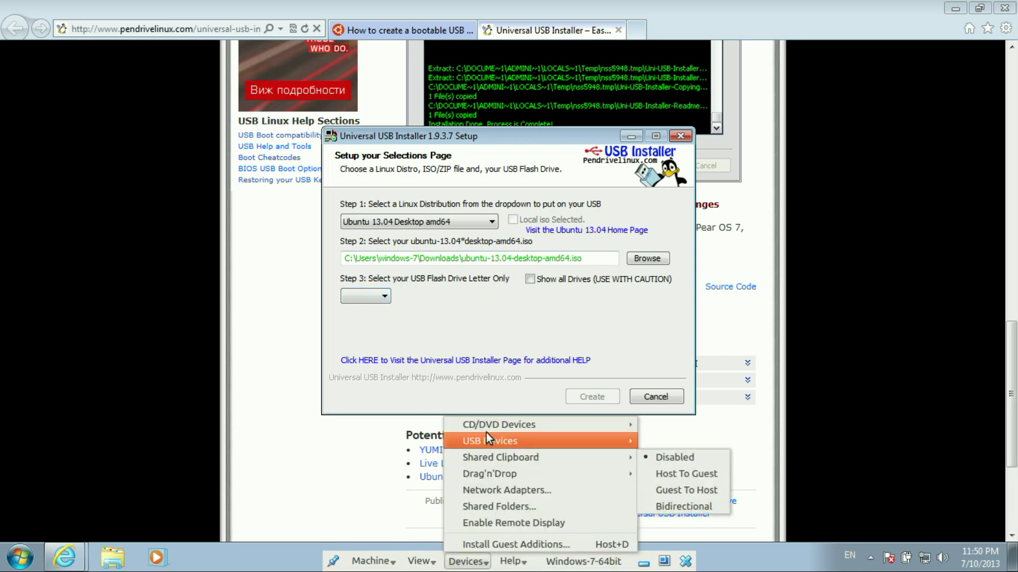
mouse_move(492, 442)
click(666, 521)
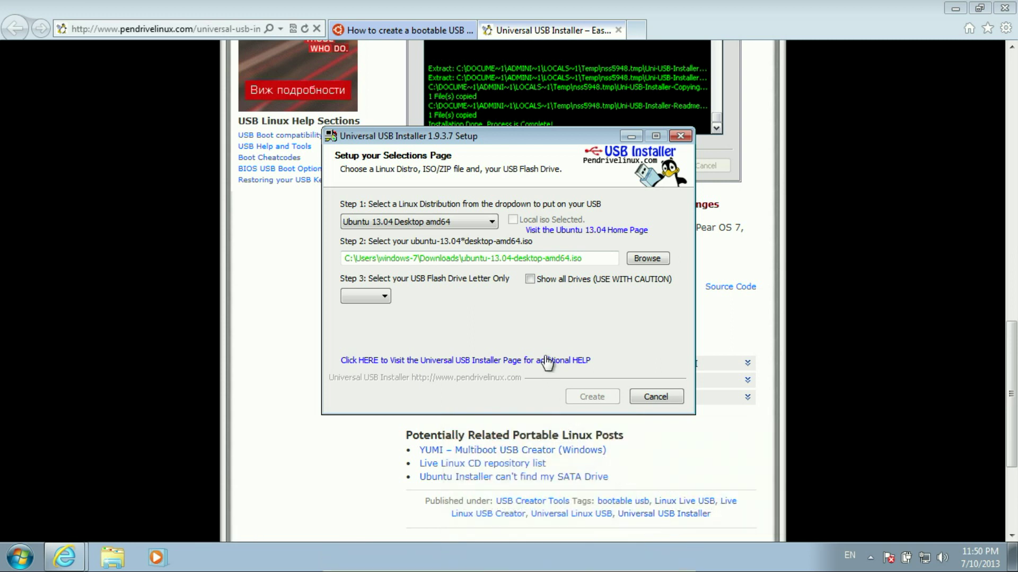
Step: Tick Show all Drives and choose E:\ as the target USB drive
click(530, 279)
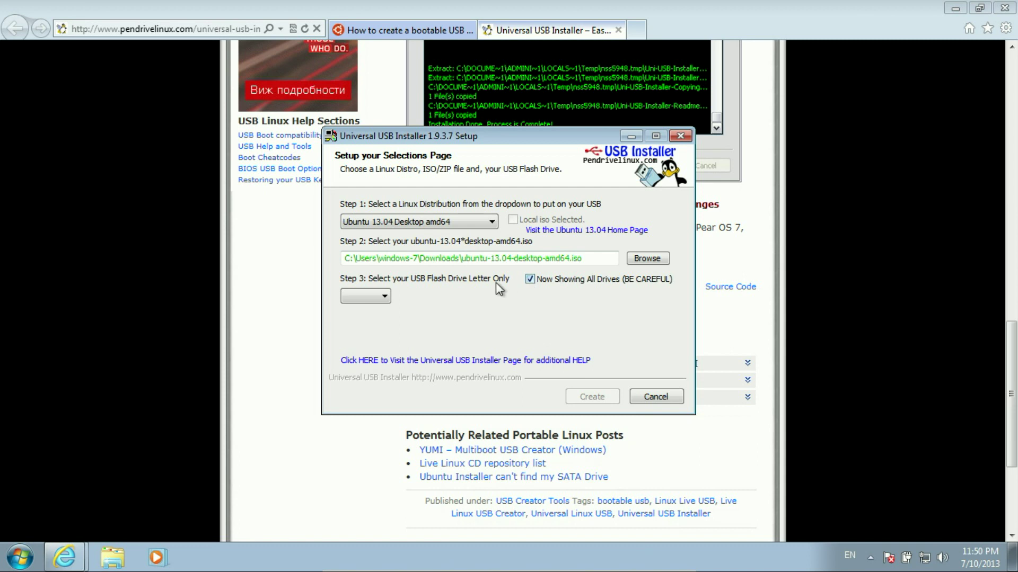
click(385, 298)
click(352, 327)
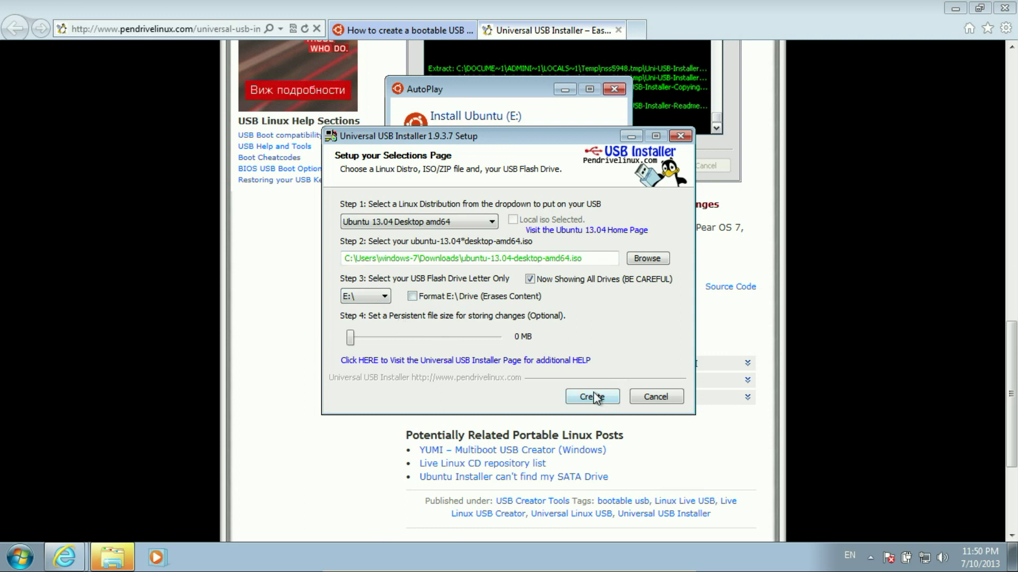
drag(494, 133, 489, 154)
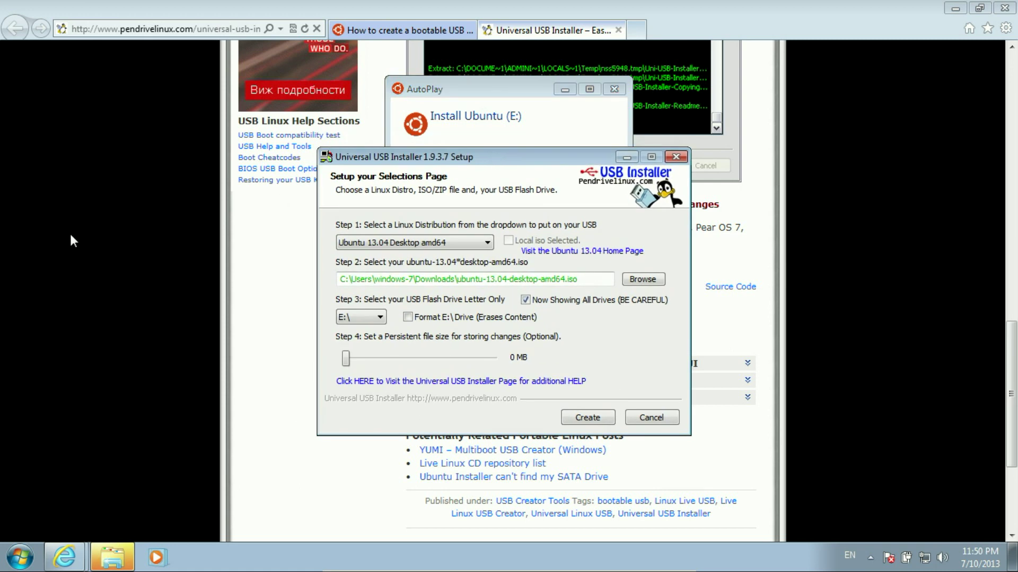
Step: Close Universal USB Installer and AutoPlay, then close Internet Explorer with all its tabs
click(672, 158)
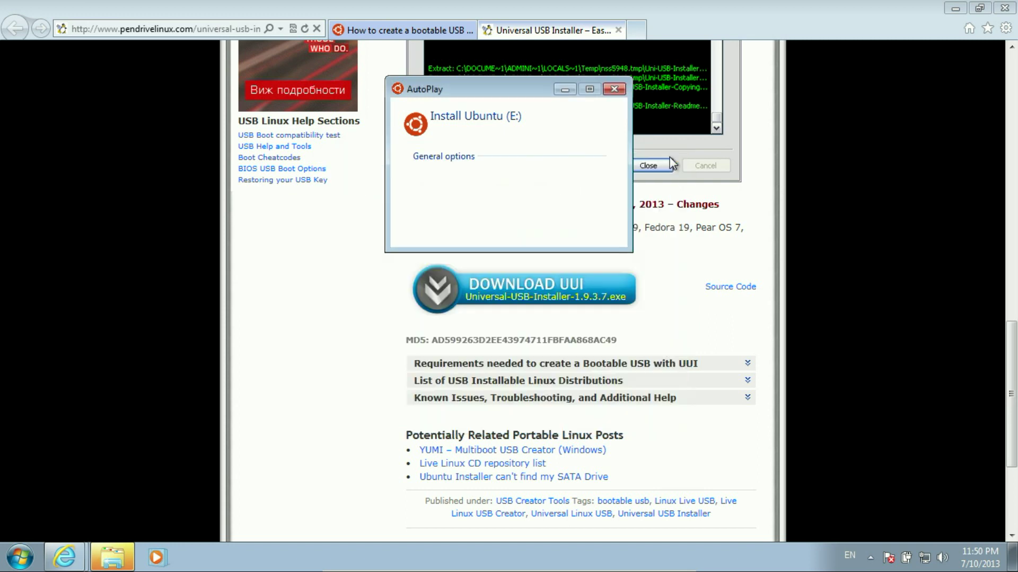
click(614, 90)
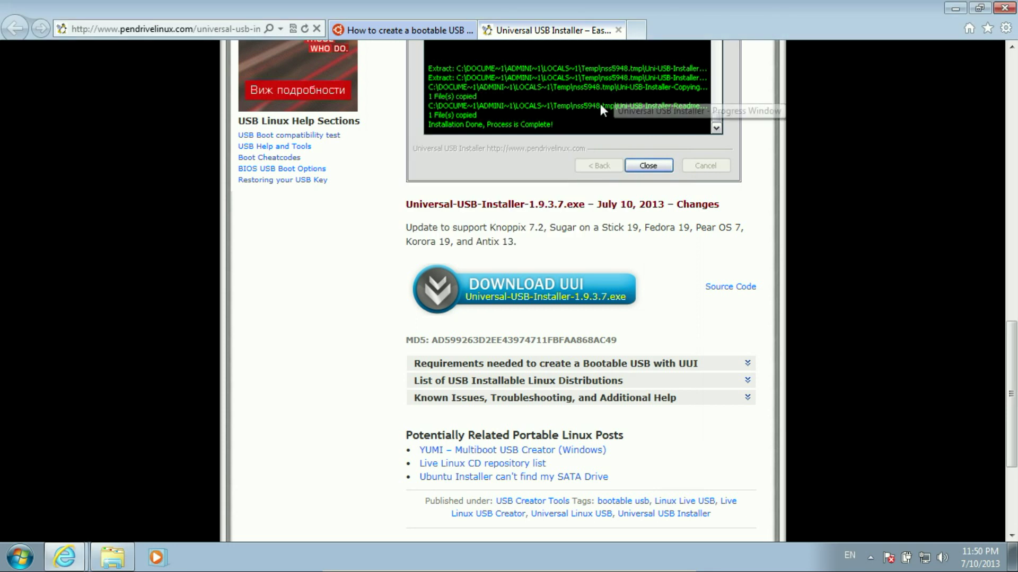
mouse_move(453, 537)
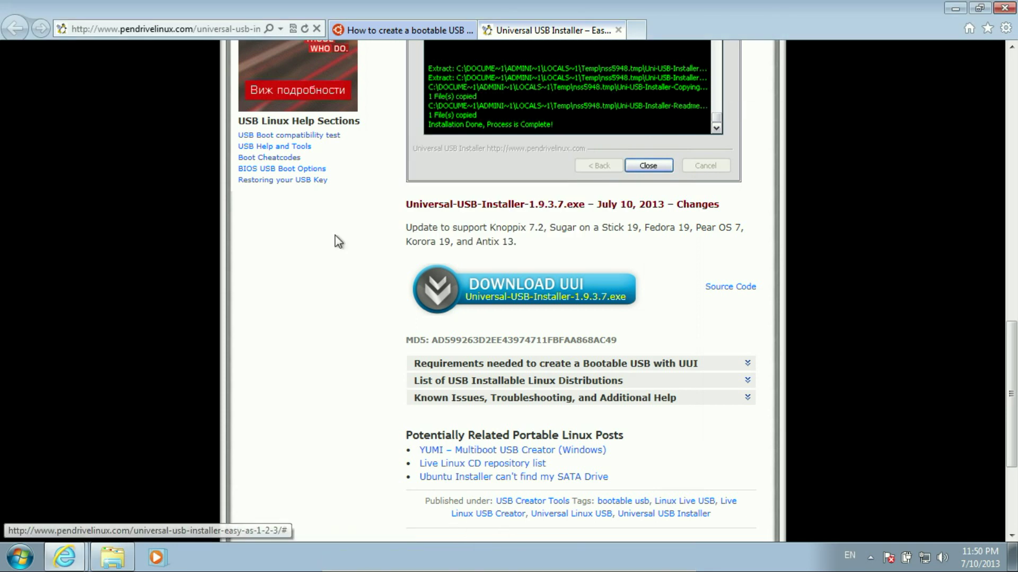
click(1004, 7)
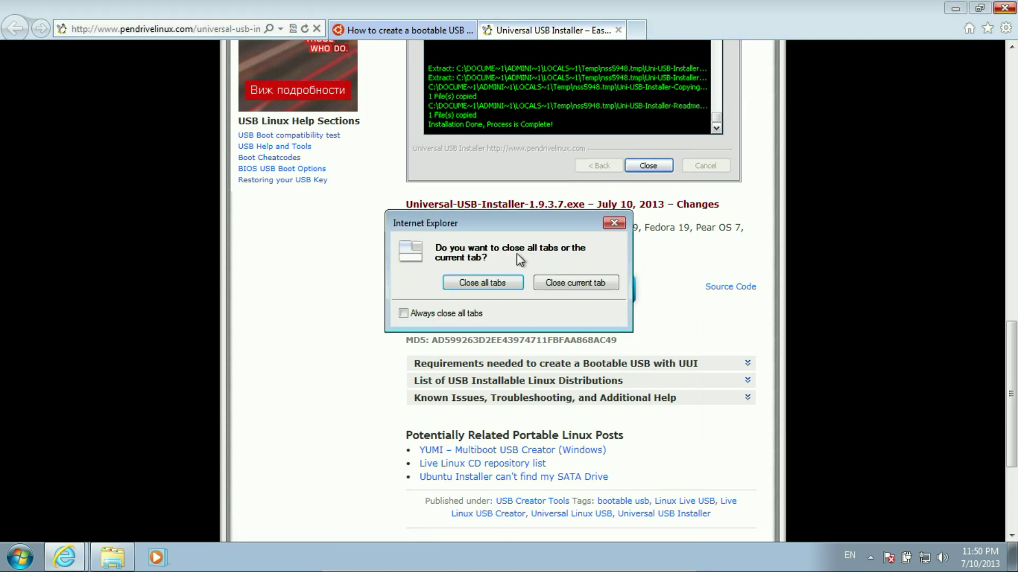
click(490, 282)
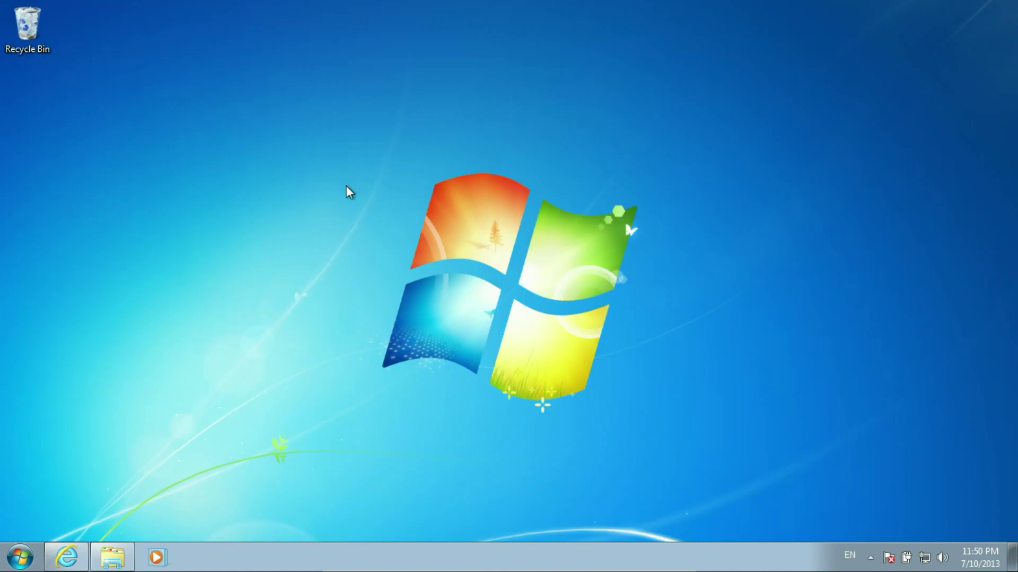
Step: Power off the Windows 7 virtual machine from the VirtualBox mini toolbar
mouse_move(500, 561)
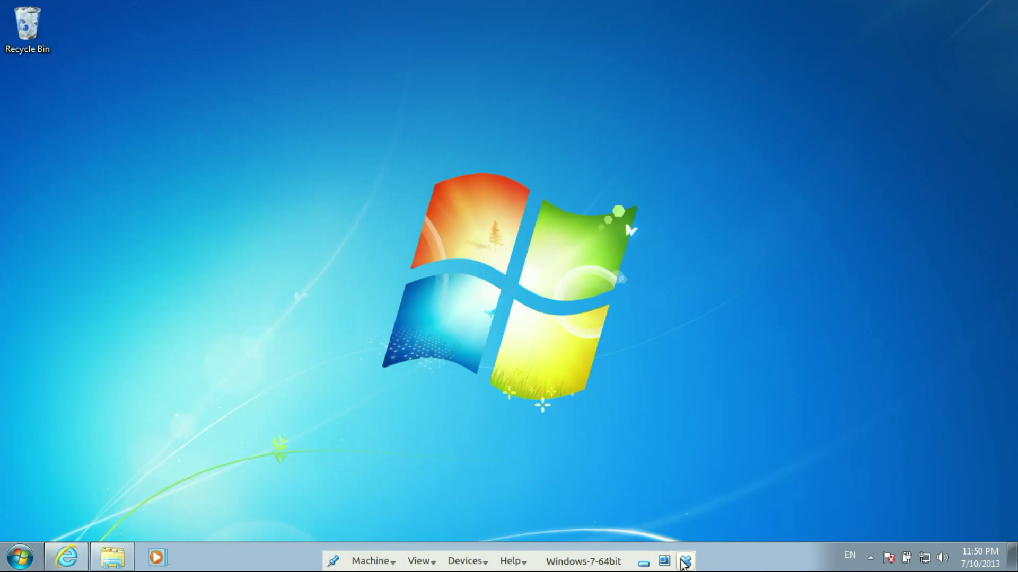
click(684, 562)
click(569, 353)
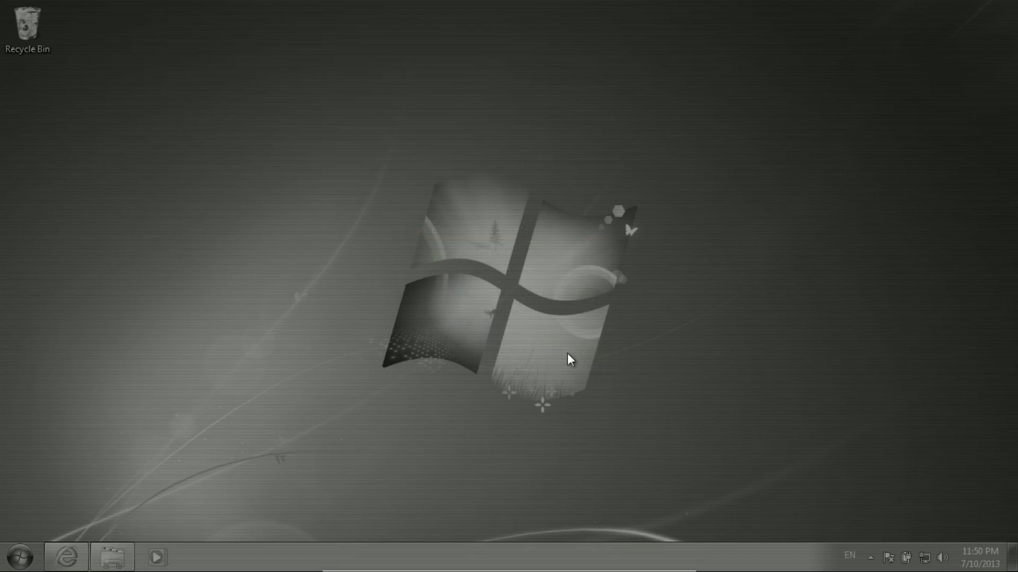
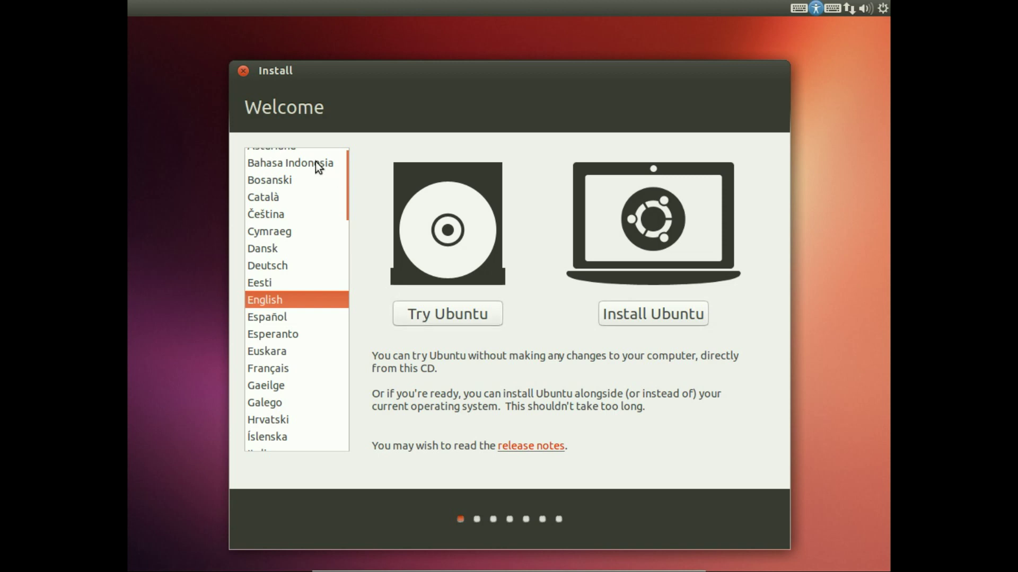
Step: Browse Bahasa Indonesia and Bulgarian, settle back on English, and choose Try Ubuntu
click(289, 164)
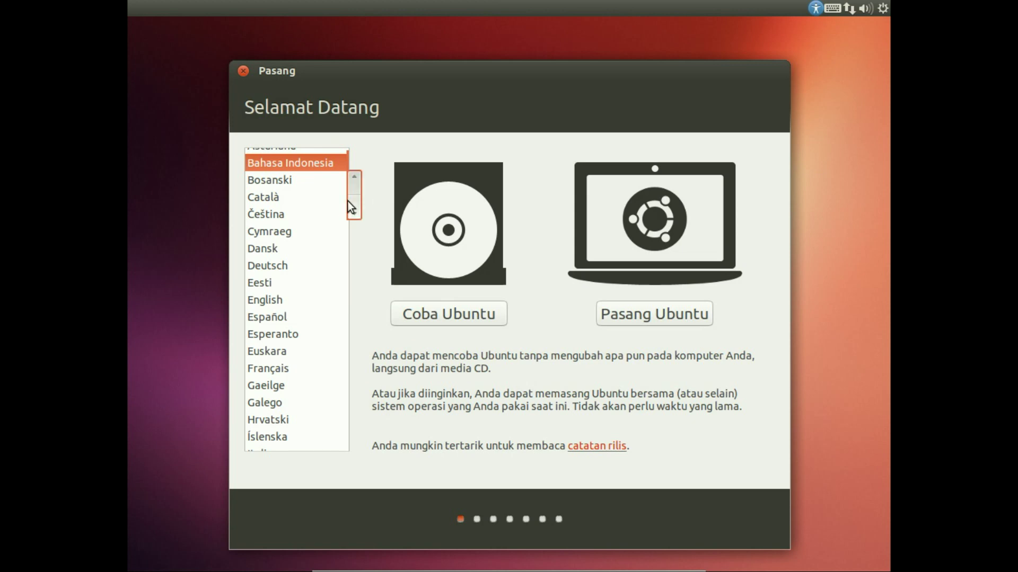
drag(358, 207, 353, 351)
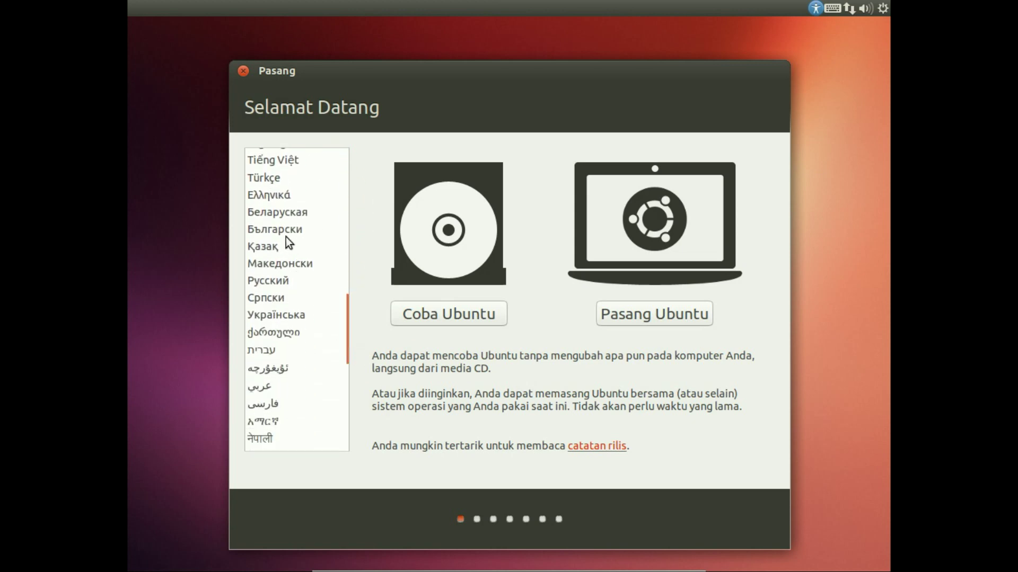
click(282, 233)
drag(349, 307, 349, 169)
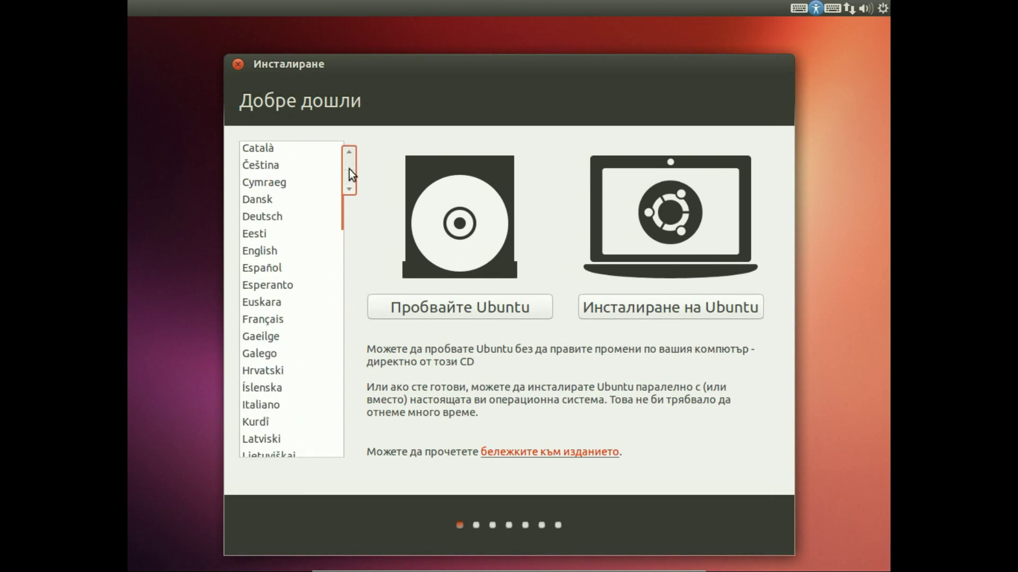
click(273, 252)
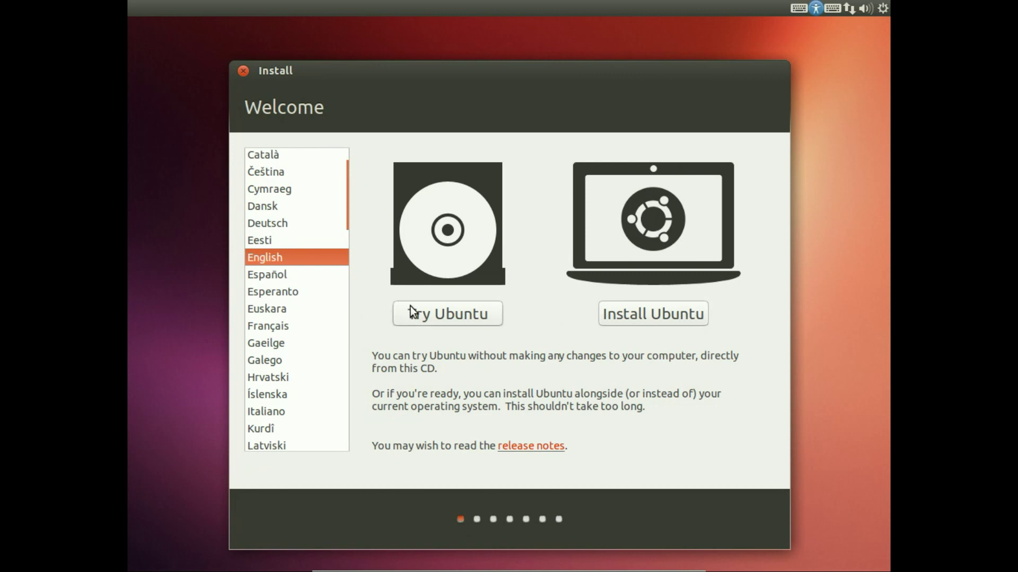
click(420, 318)
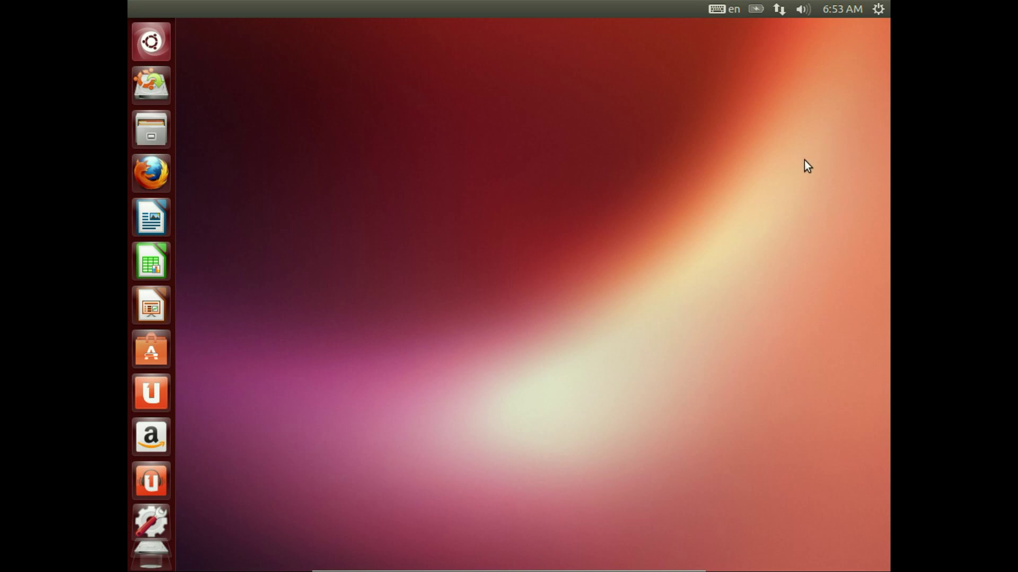
click(880, 8)
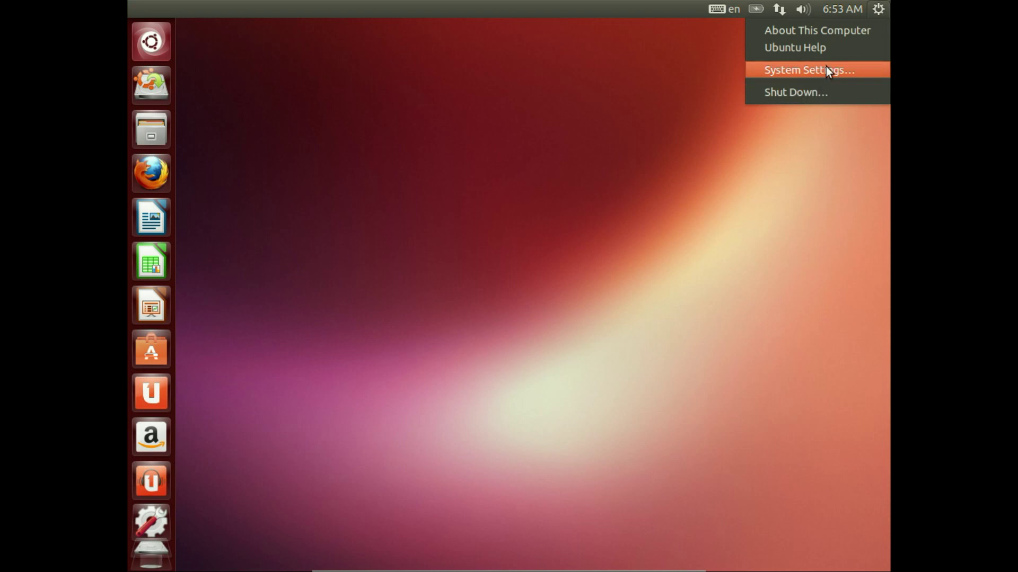
mouse_move(848, 14)
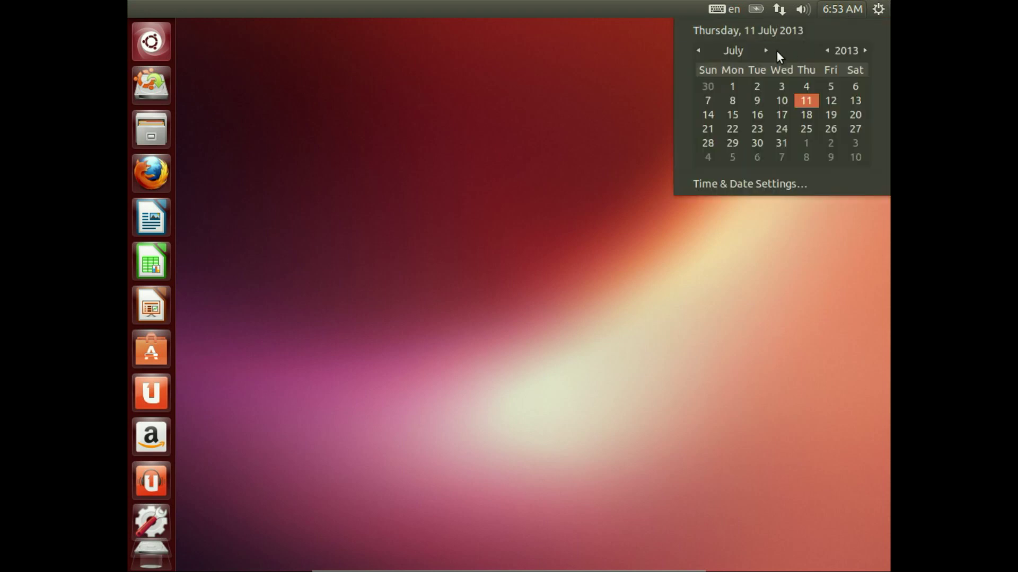
mouse_move(803, 9)
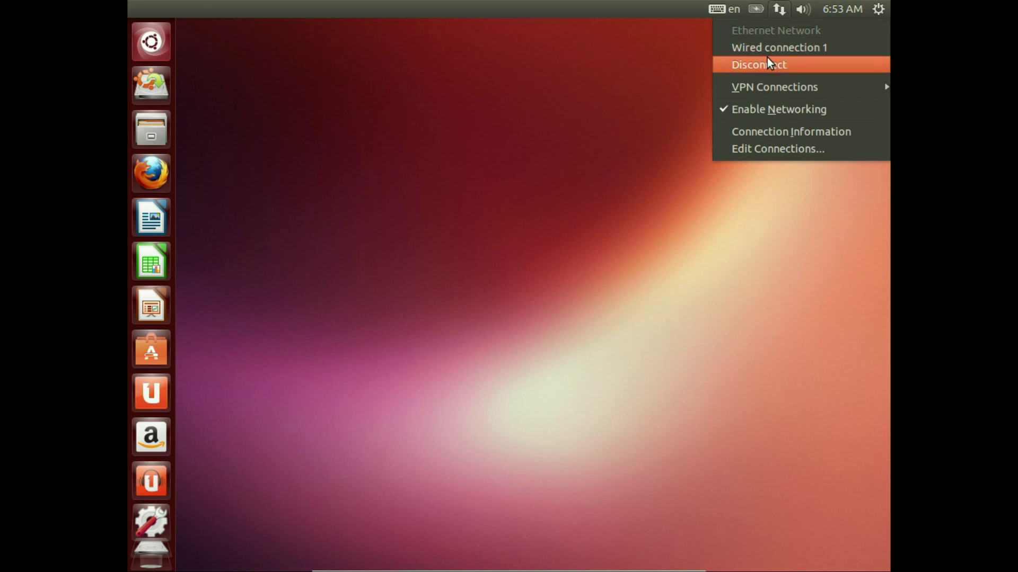
click(789, 7)
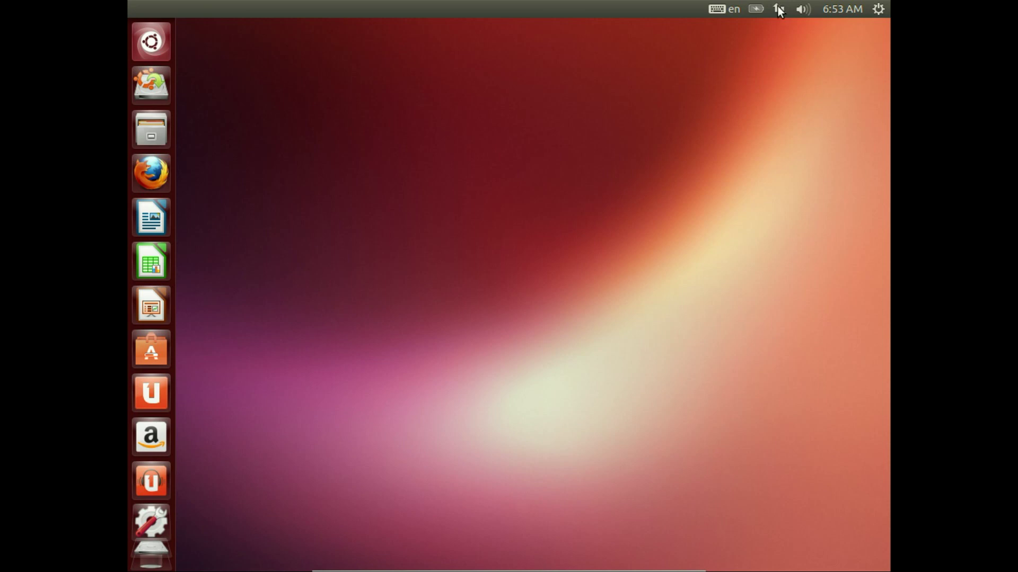
click(782, 10)
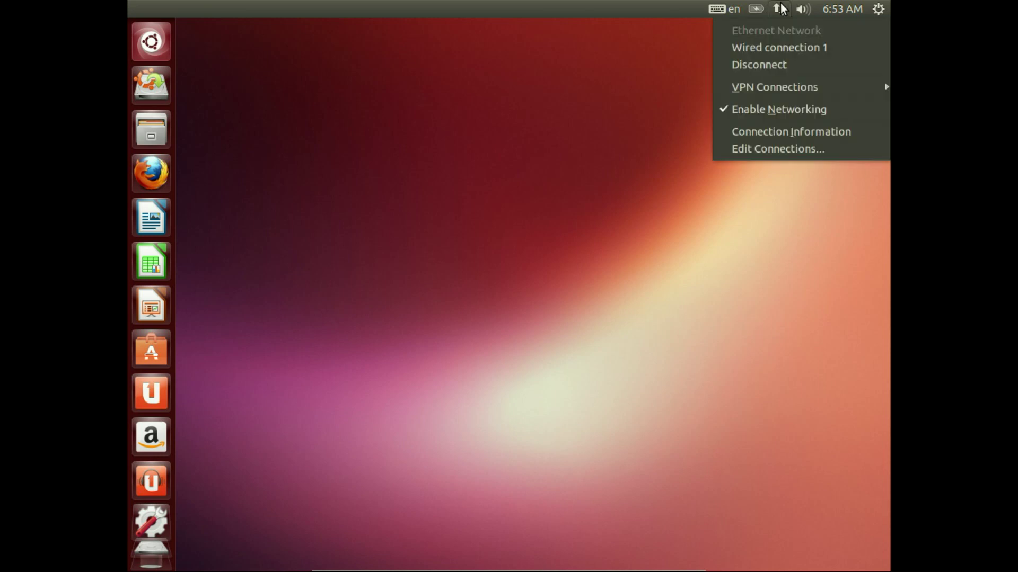
click(782, 8)
click(741, 9)
mouse_move(759, 10)
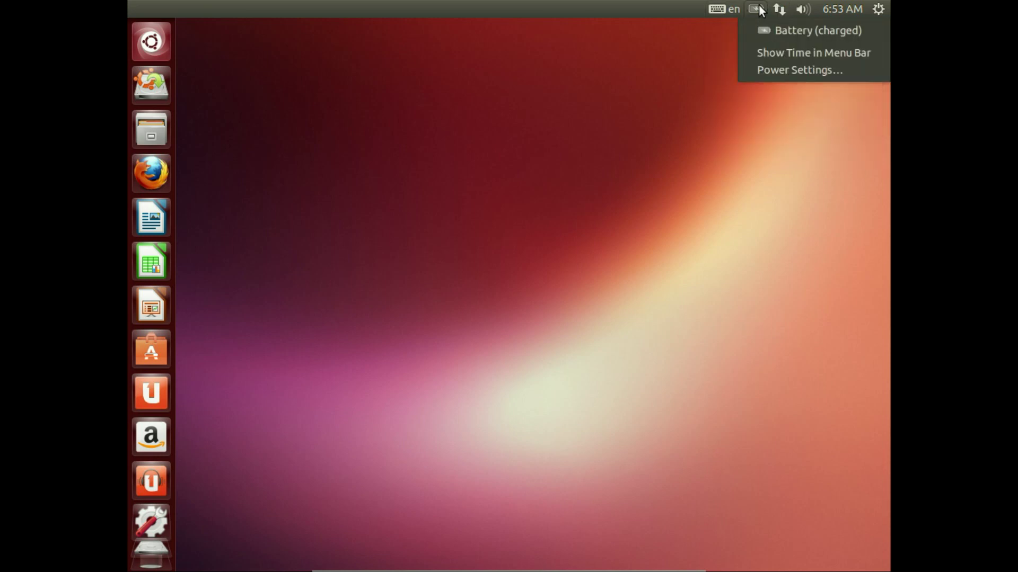
mouse_move(720, 11)
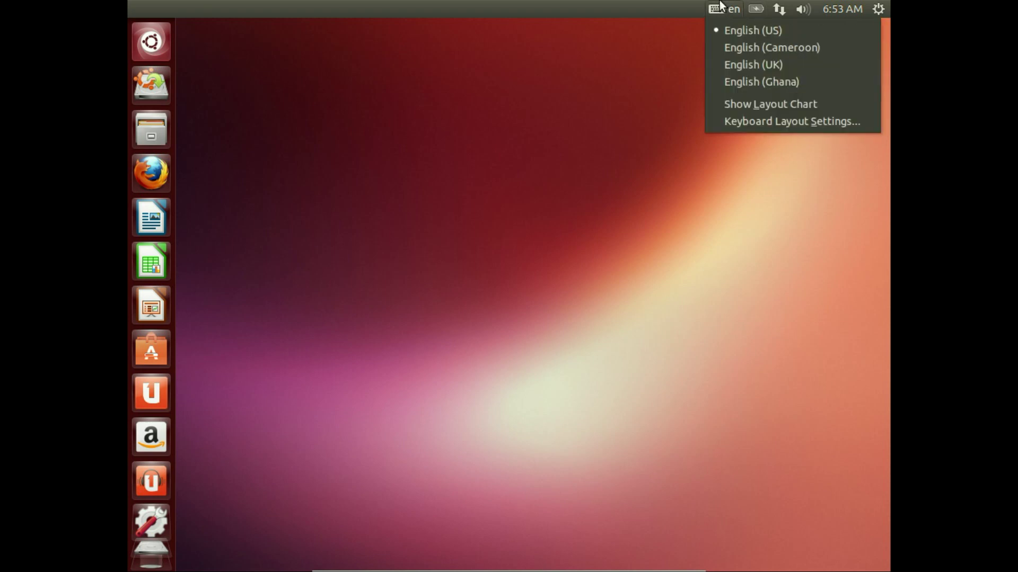
click(720, 6)
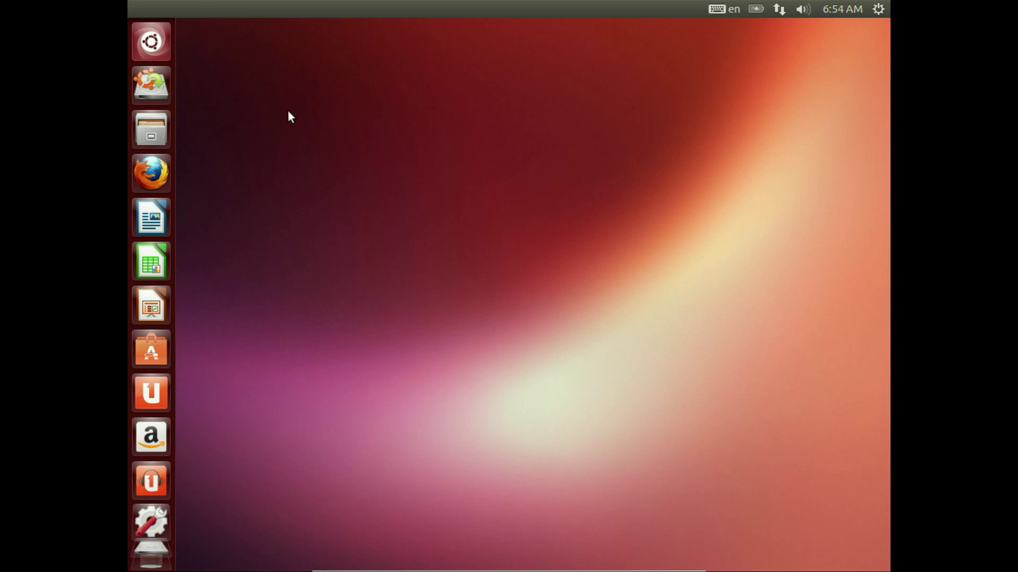
click(151, 44)
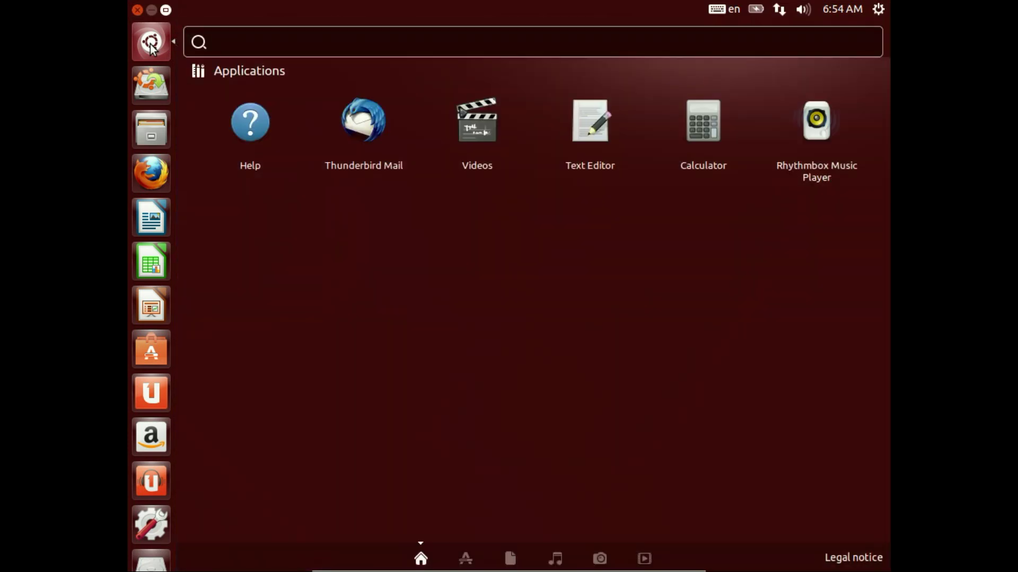
text(gparte)
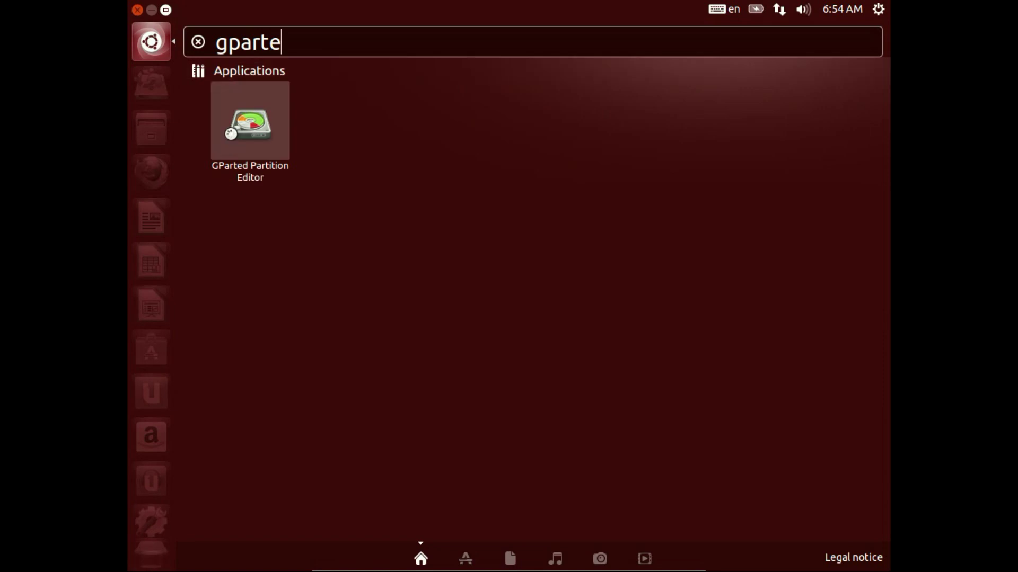
click(231, 133)
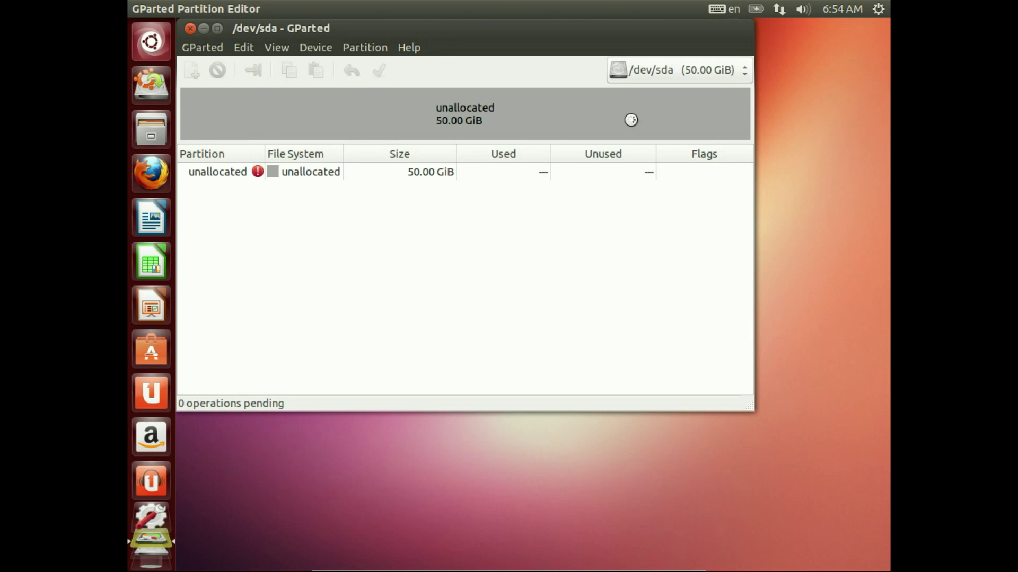
click(190, 29)
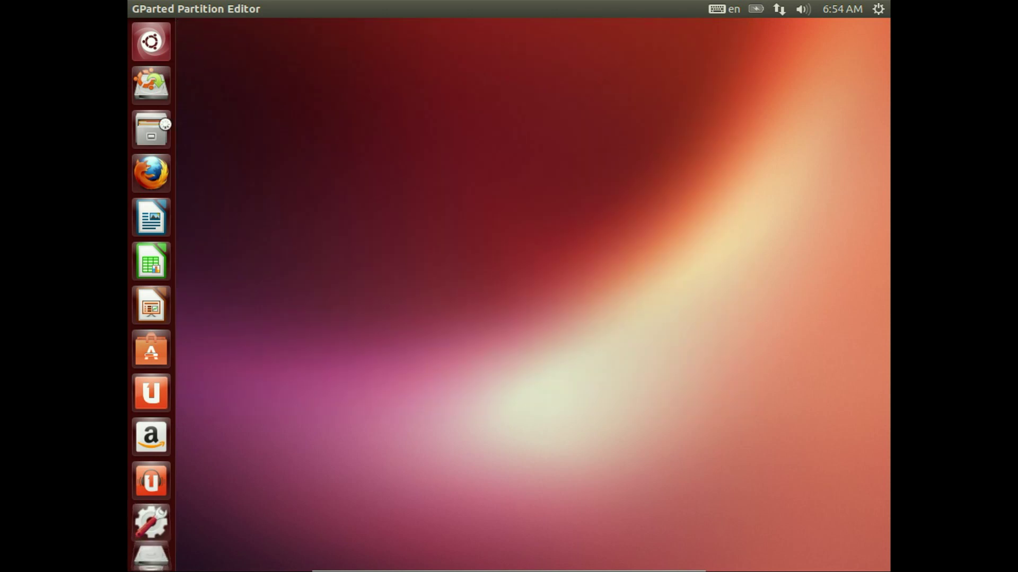
click(160, 121)
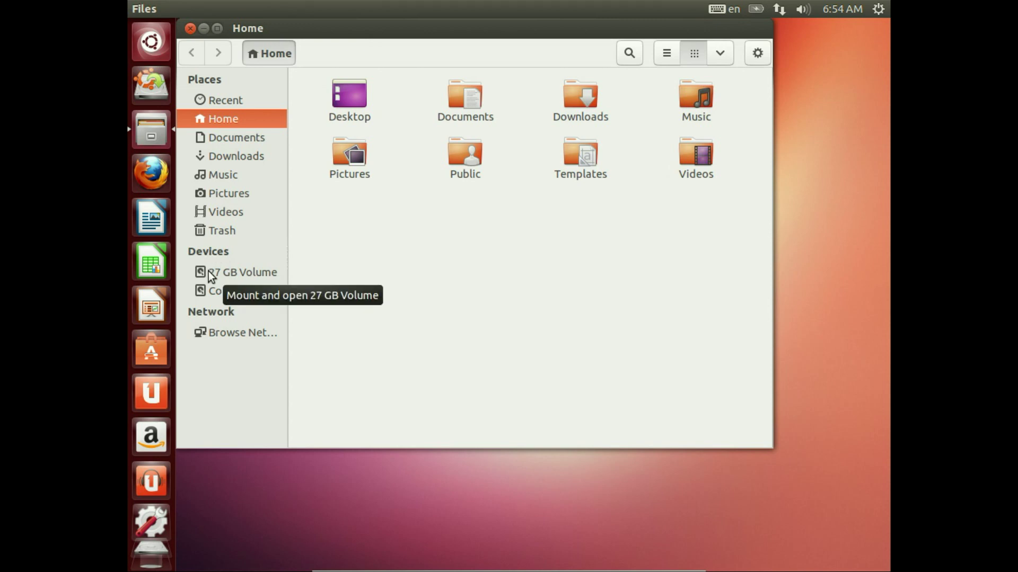
click(211, 274)
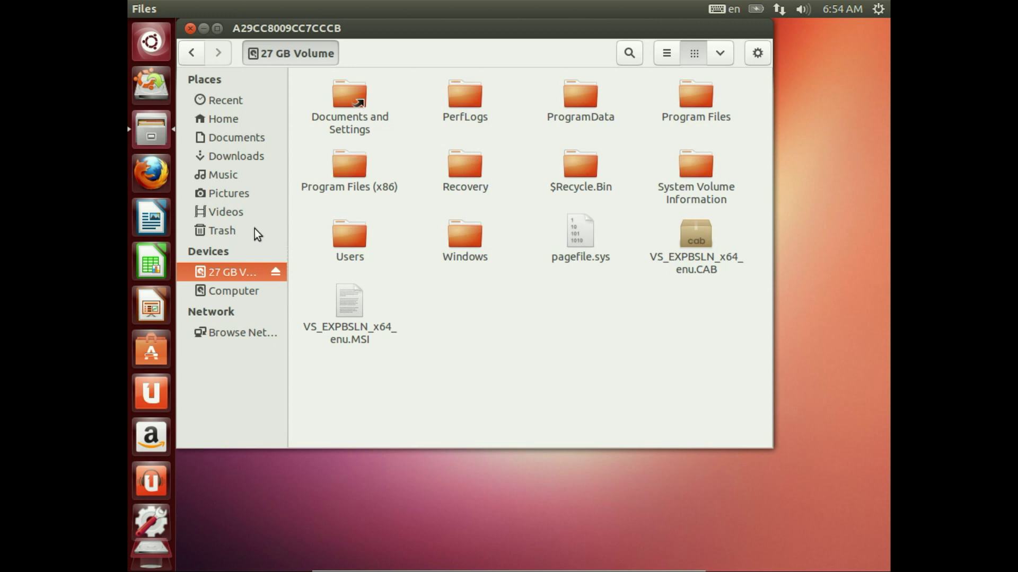
double_click(354, 236)
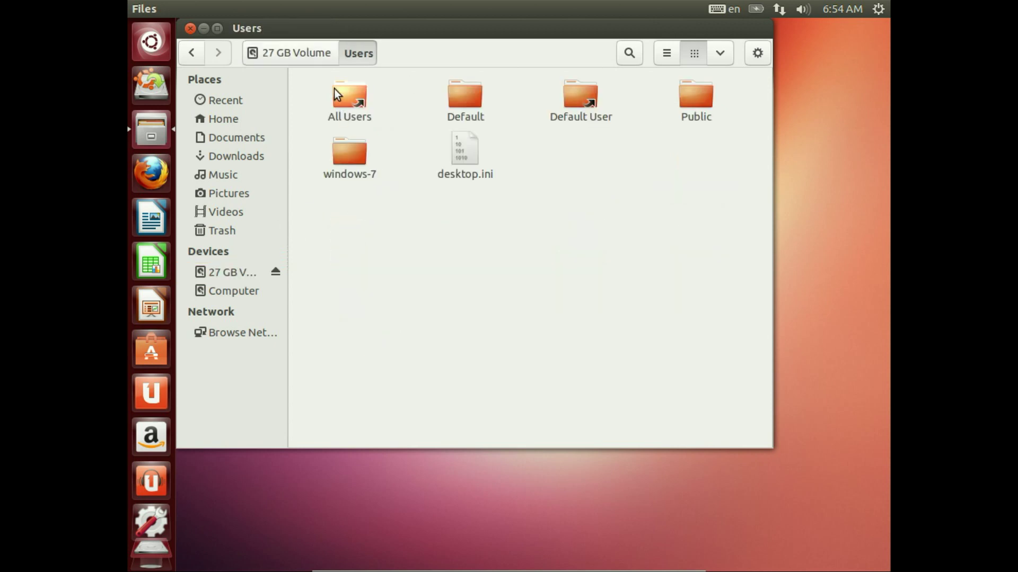
click(291, 51)
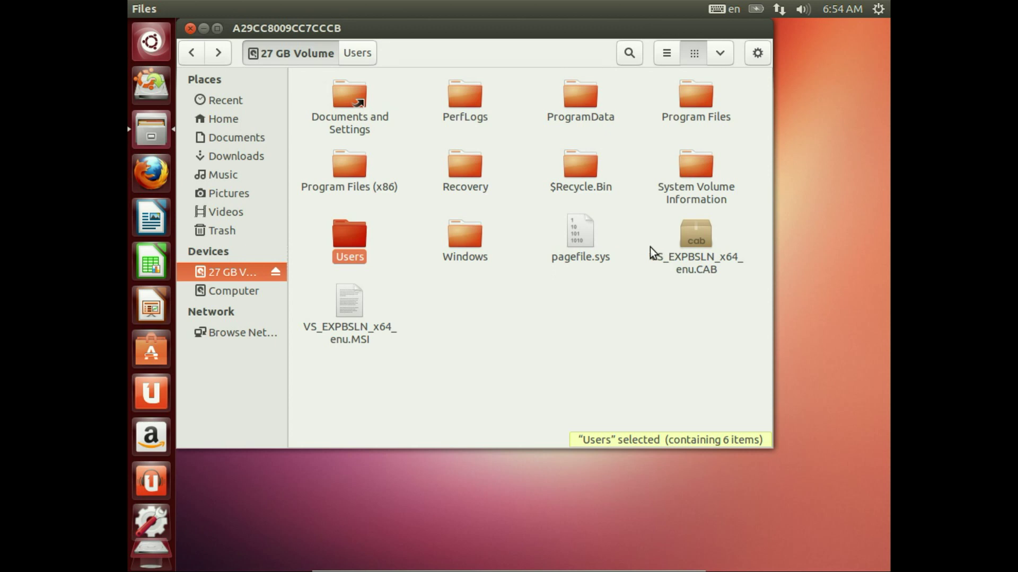
click(583, 234)
drag(556, 290, 600, 232)
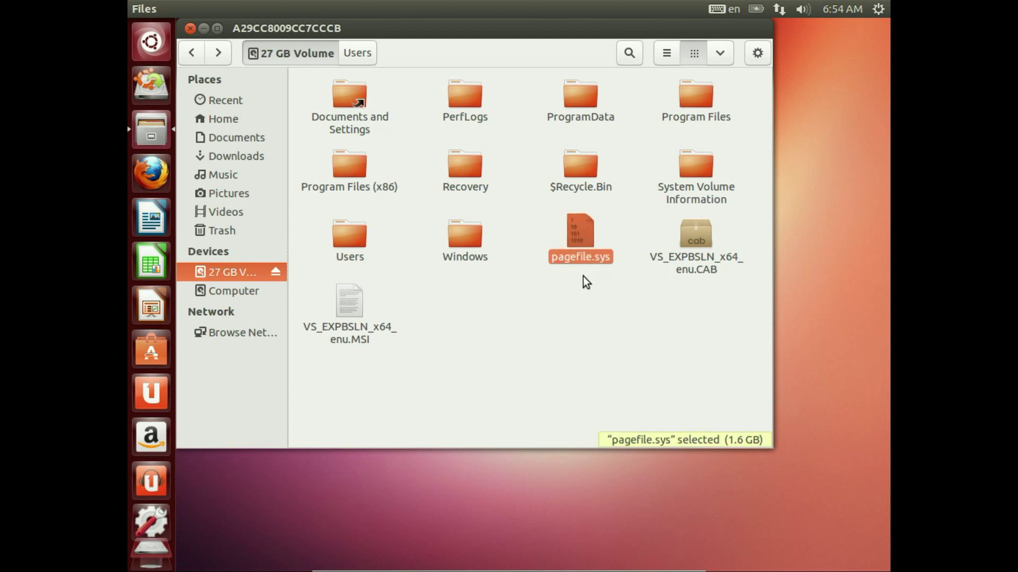
click(365, 246)
drag(399, 234, 341, 254)
click(569, 254)
click(360, 250)
click(574, 243)
click(353, 243)
click(563, 258)
click(276, 272)
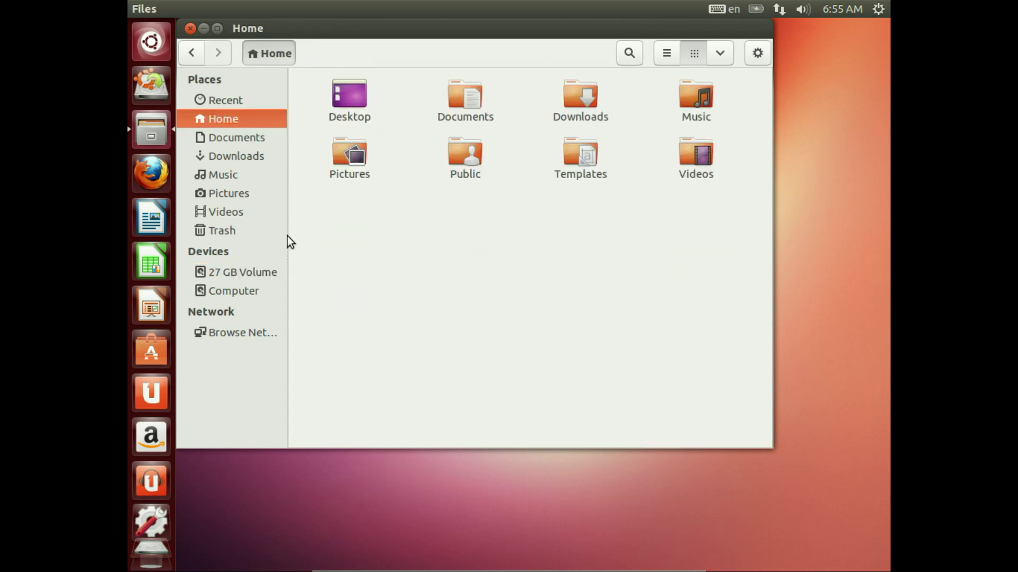
click(189, 28)
click(159, 170)
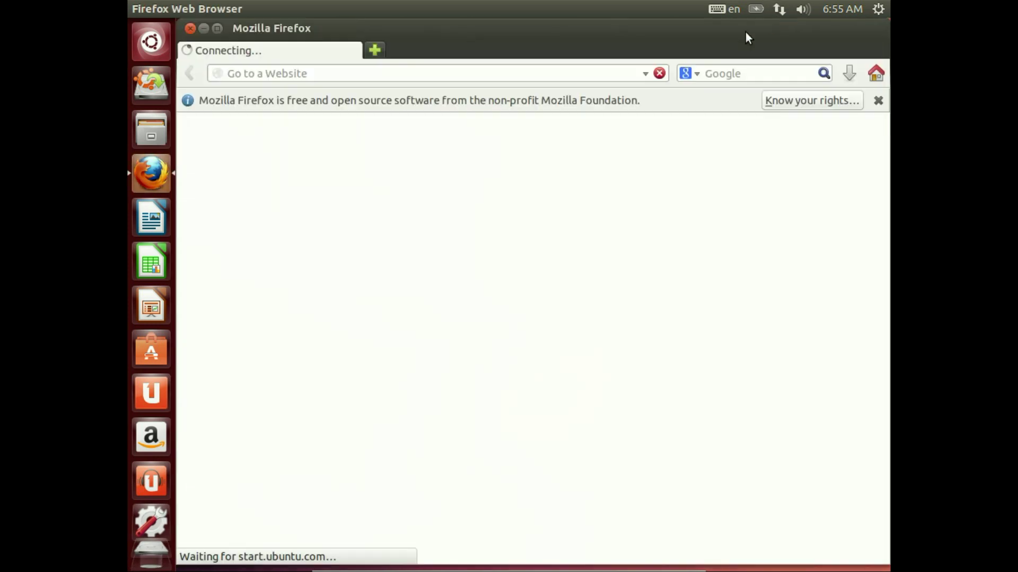
click(438, 72)
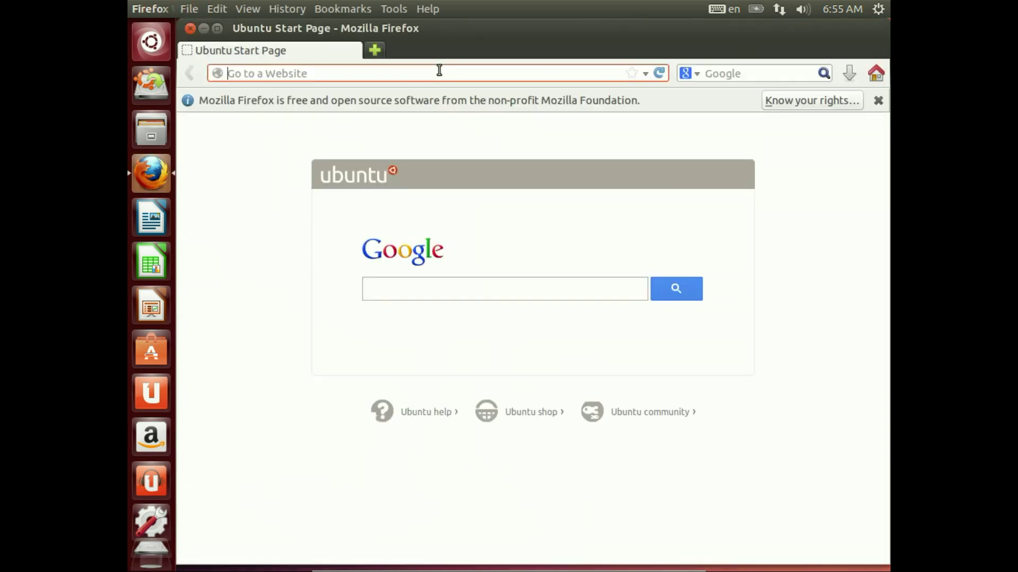
text(ubuntu.com)
key(Return)
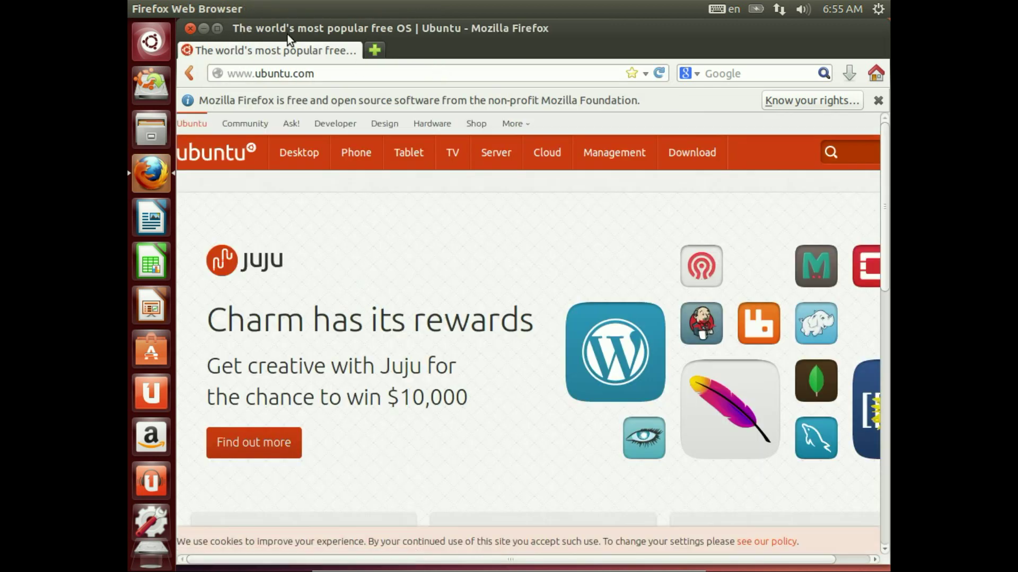
click(189, 29)
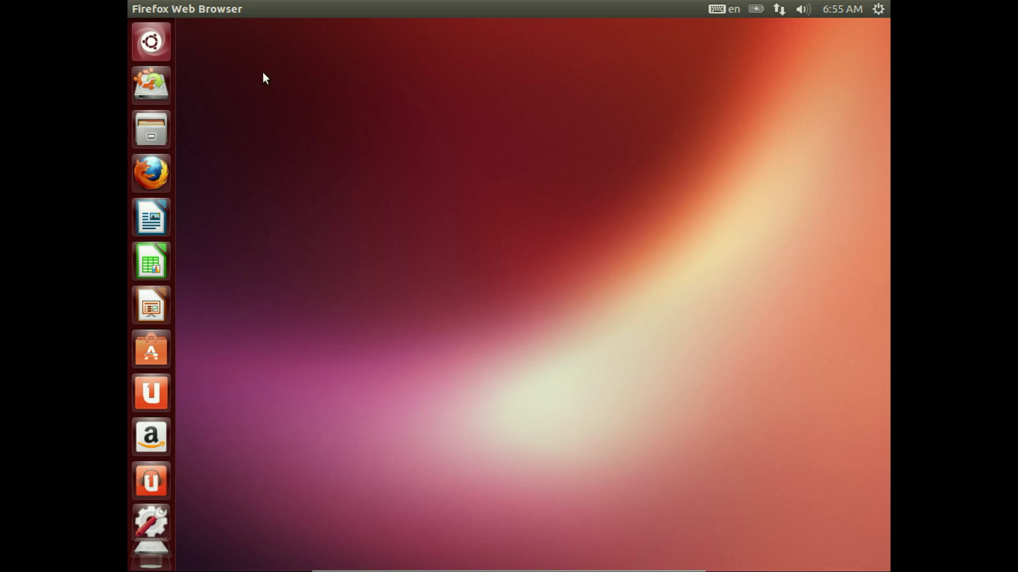
Step: Launch Install Ubuntu 13.04 and continue past the Welcome page with English selected
click(155, 87)
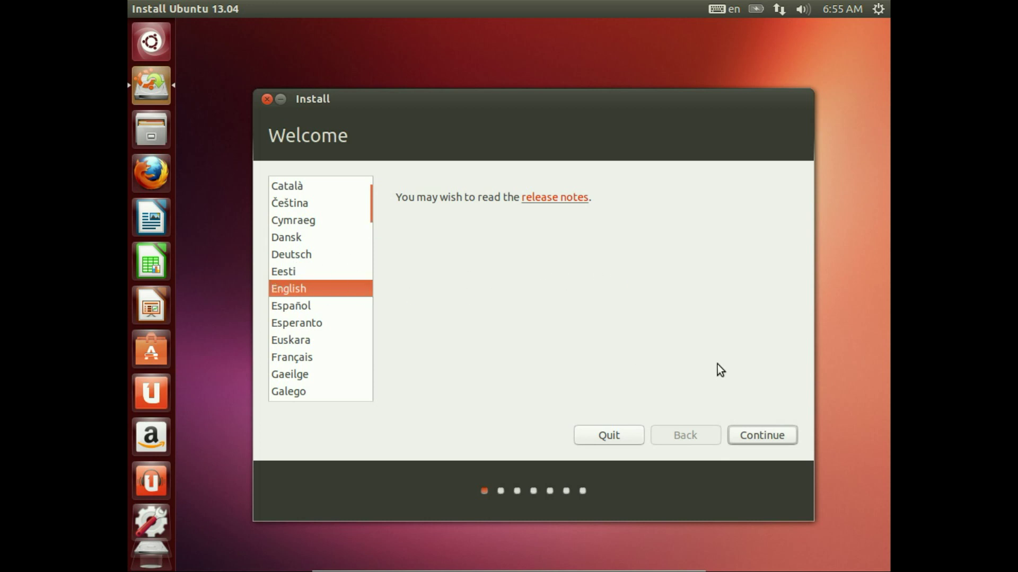
click(767, 431)
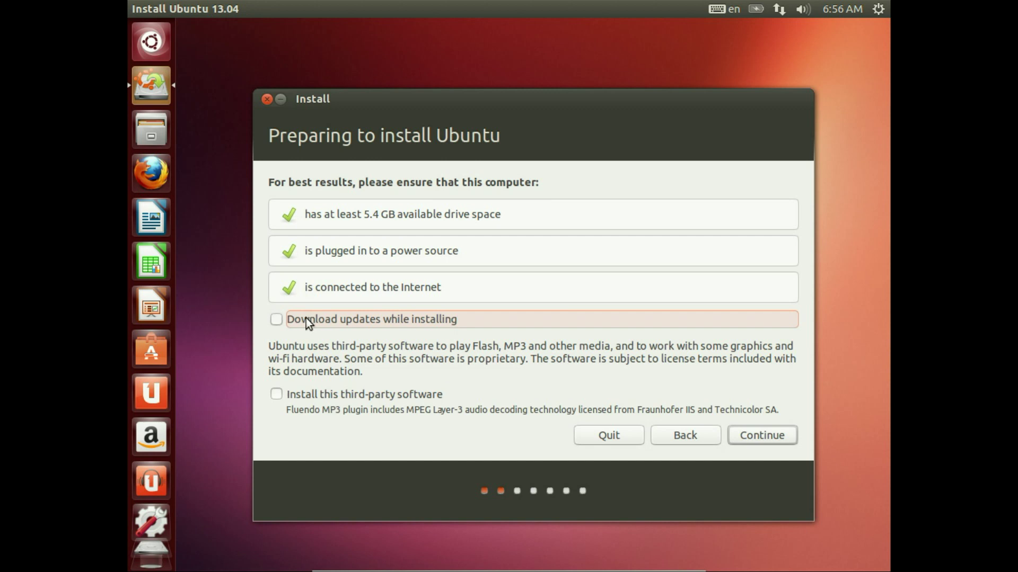
Step: Tick 'Install this third-party software', leave 'Download updates' unticked, and continue
click(305, 395)
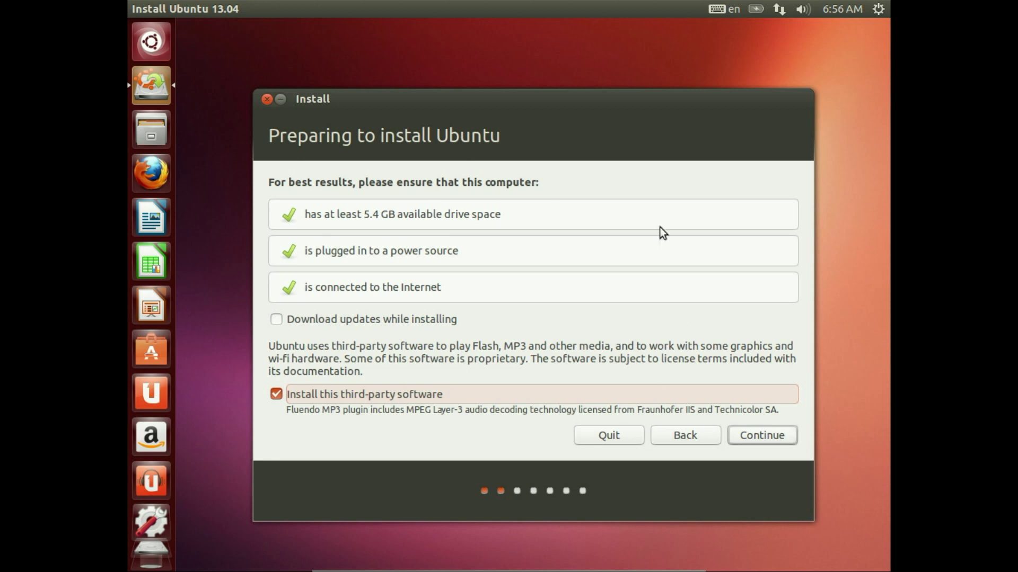
click(762, 436)
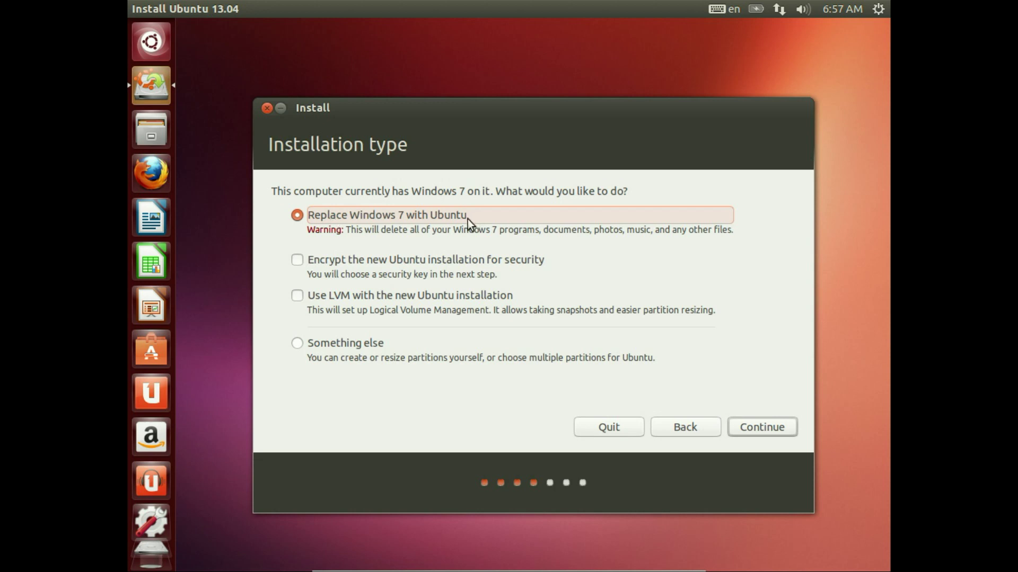
Step: Leave encryption and LVM off, then select 'Something else' for manual partitioning
click(415, 262)
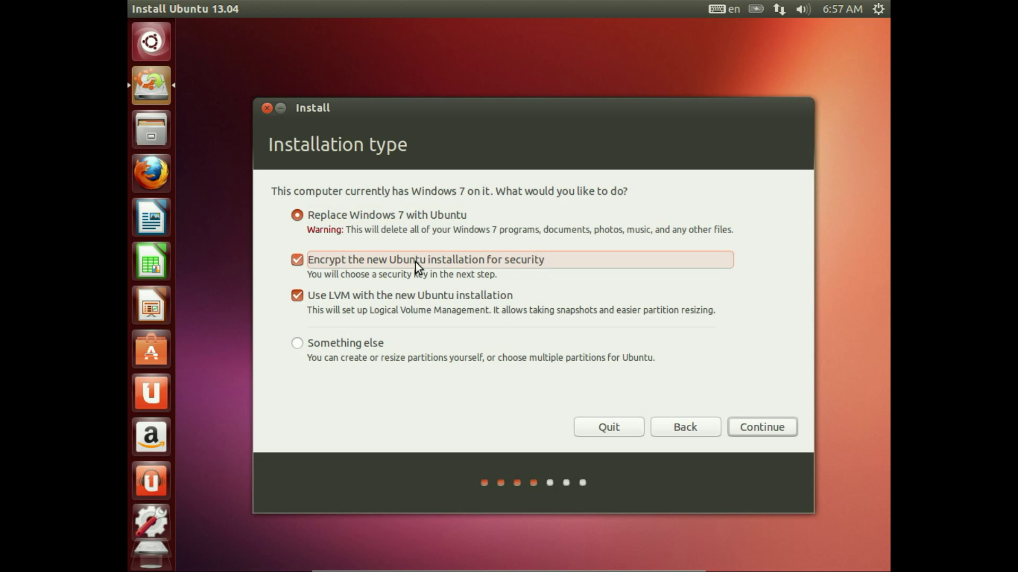
click(415, 262)
click(374, 293)
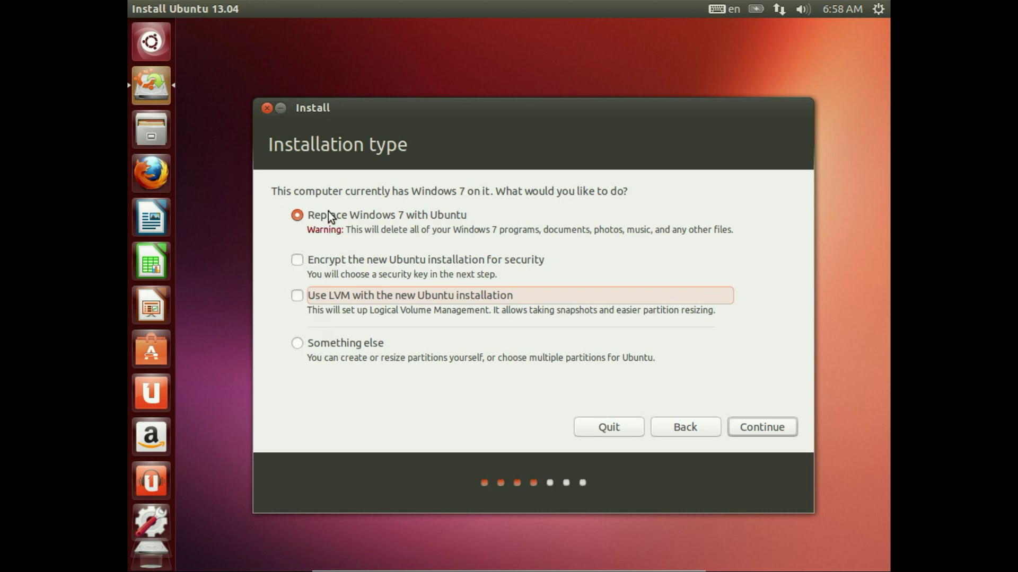
click(329, 339)
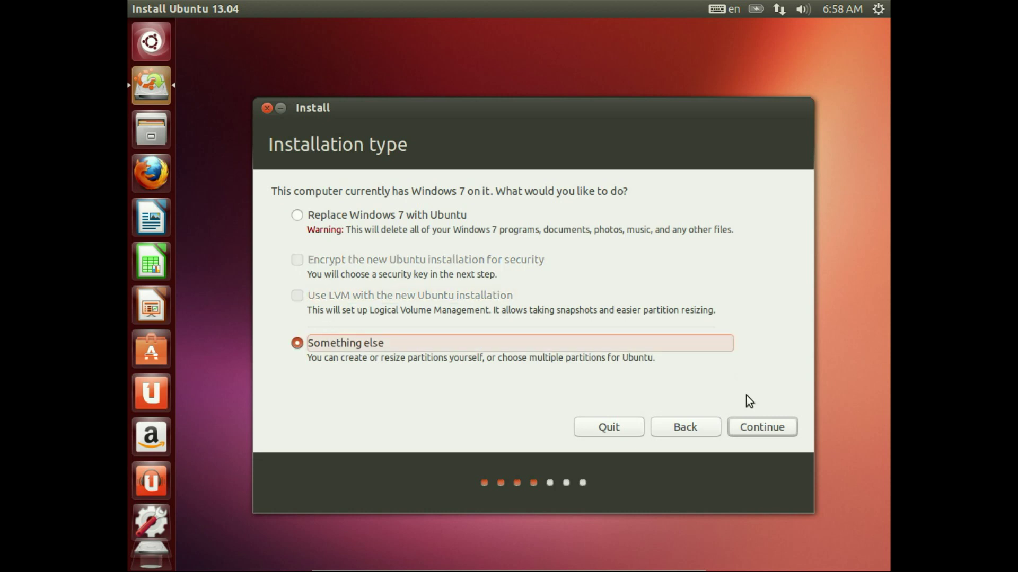
Step: Reach the partitioning page and keep /dev/sda as the boot loader device
click(761, 427)
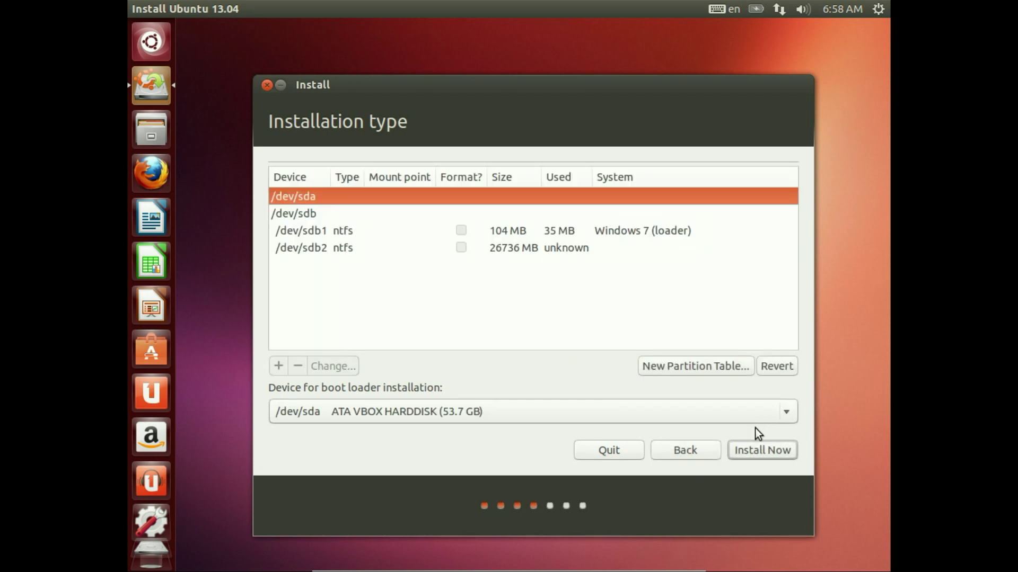
click(642, 411)
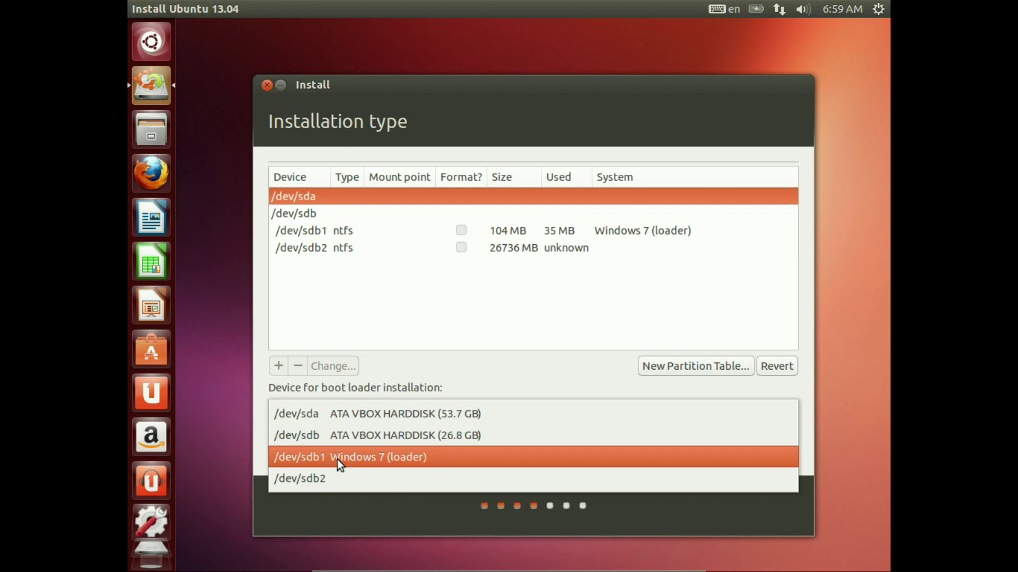
click(314, 249)
Step: Inspect the /dev/sdb1 and /dev/sdb2 Windows partitions, then select the empty /dev/sda disk
click(308, 236)
click(307, 248)
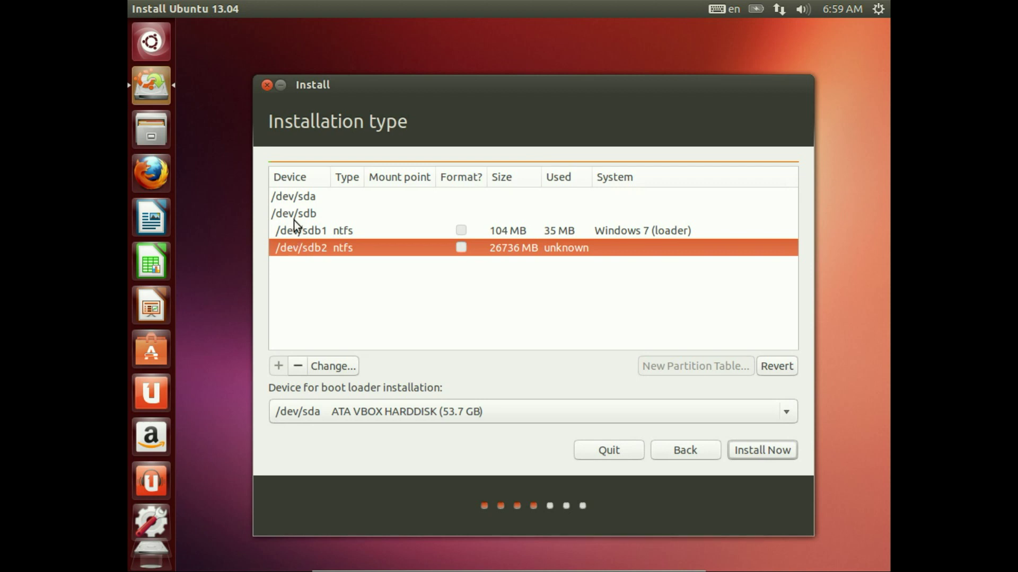
click(302, 236)
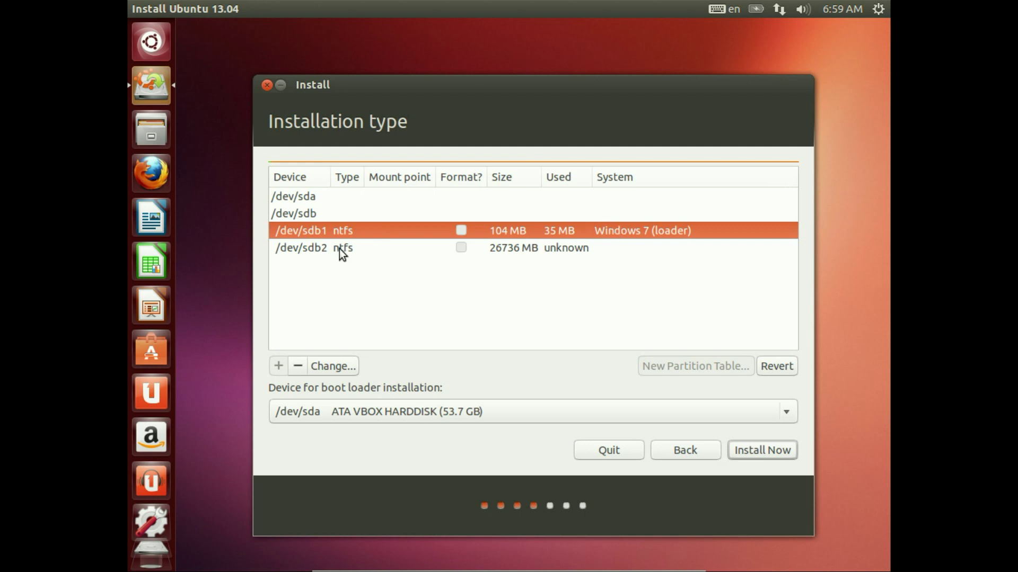
click(503, 250)
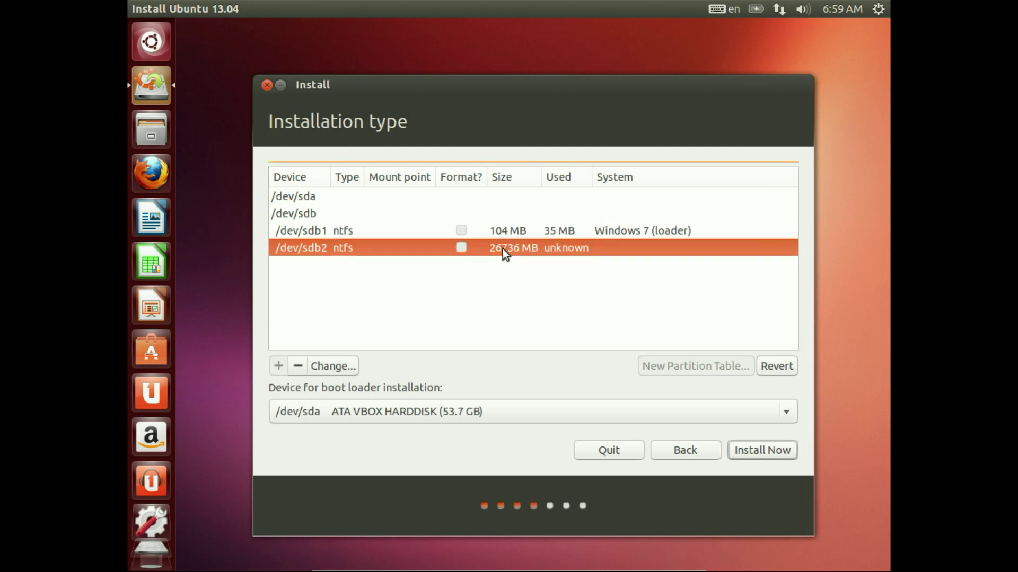
click(300, 219)
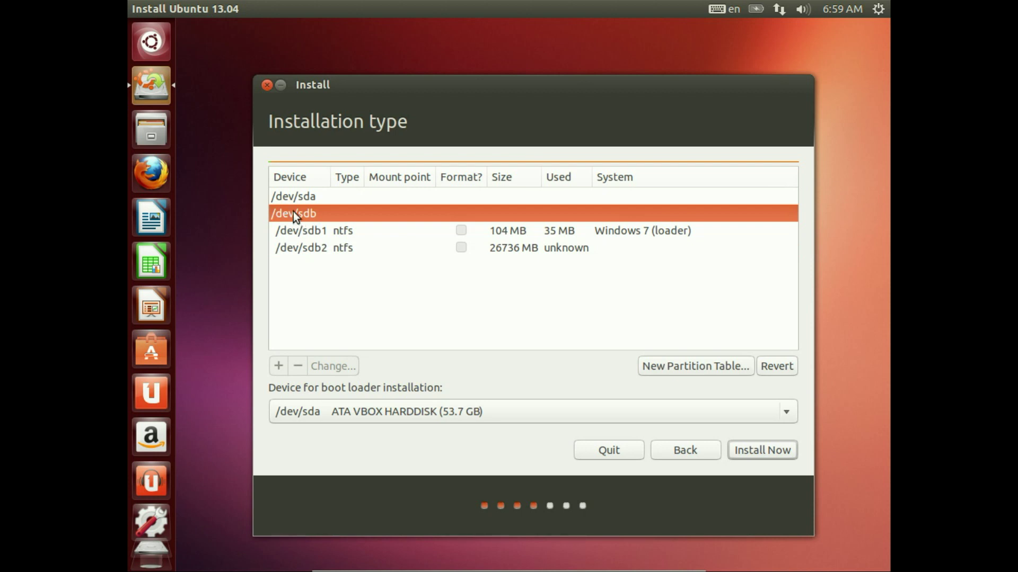
click(294, 197)
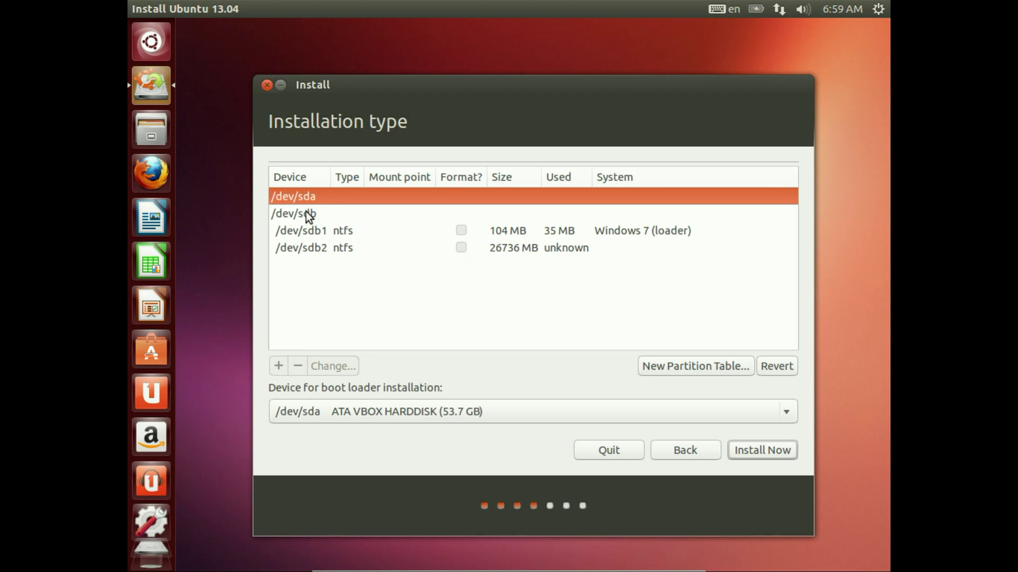
click(307, 230)
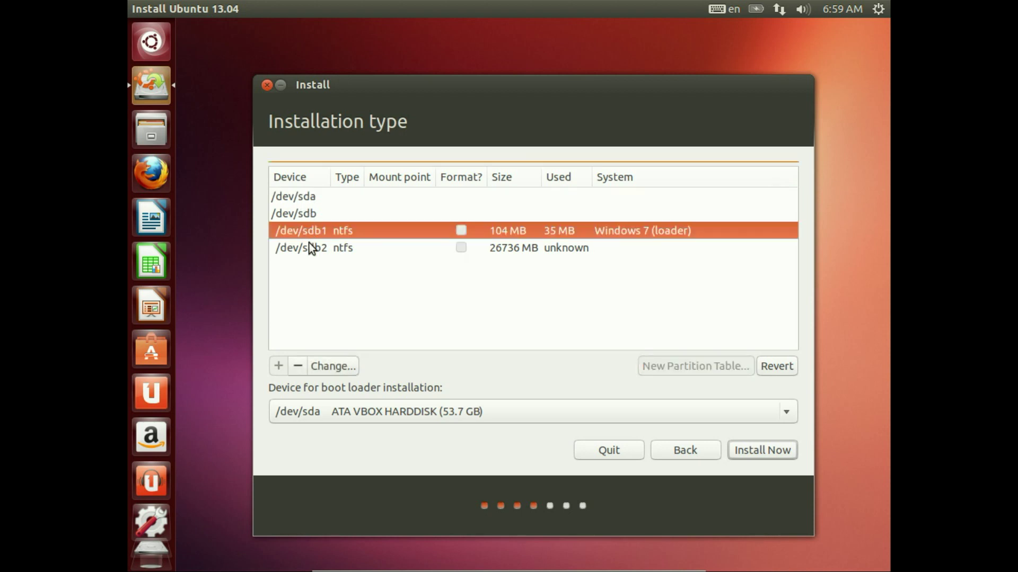
click(310, 245)
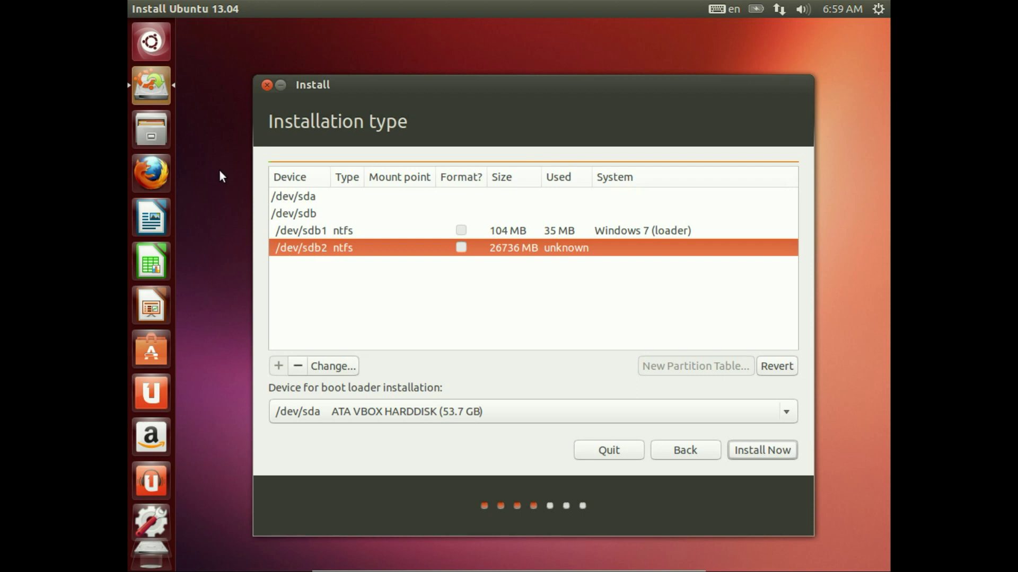
click(294, 197)
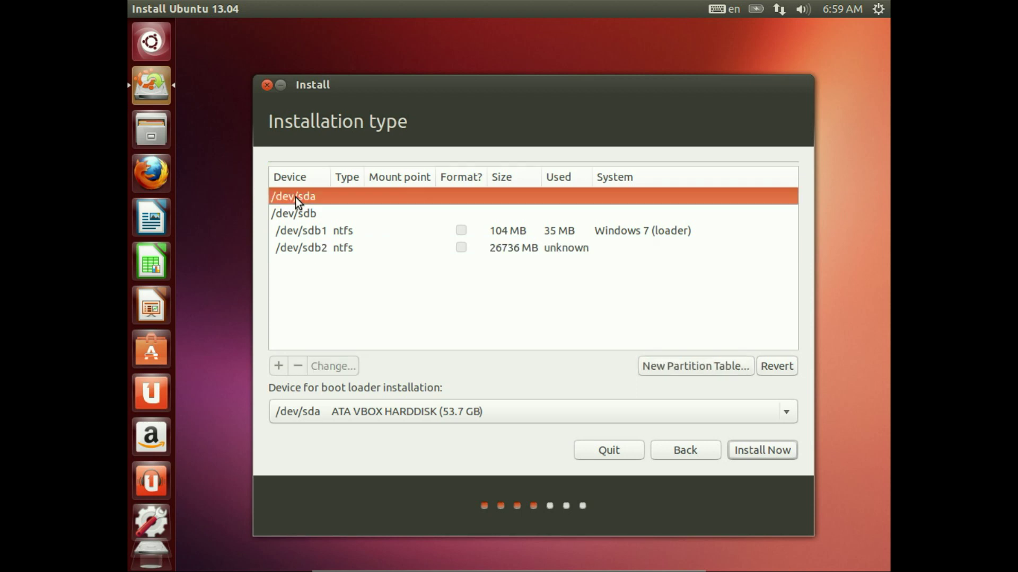
Step: Create a new partition table on /dev/sda and select its 53687 MB free space
click(715, 371)
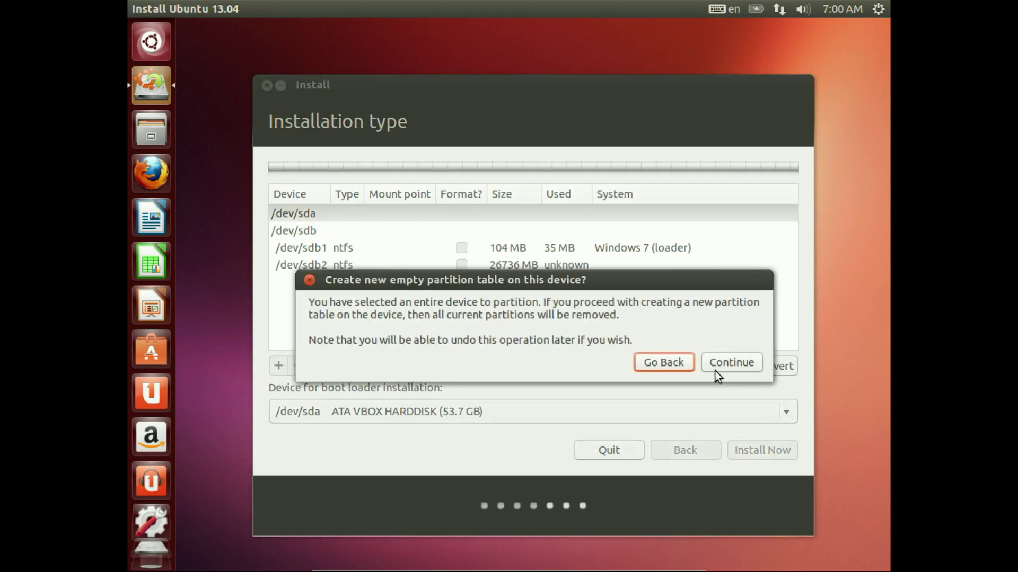
click(714, 370)
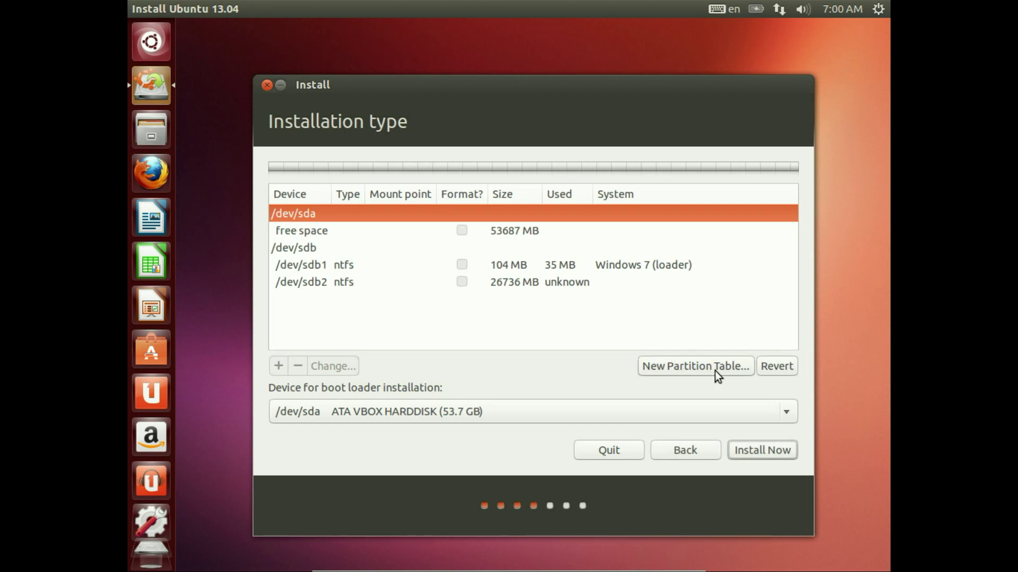
click(380, 231)
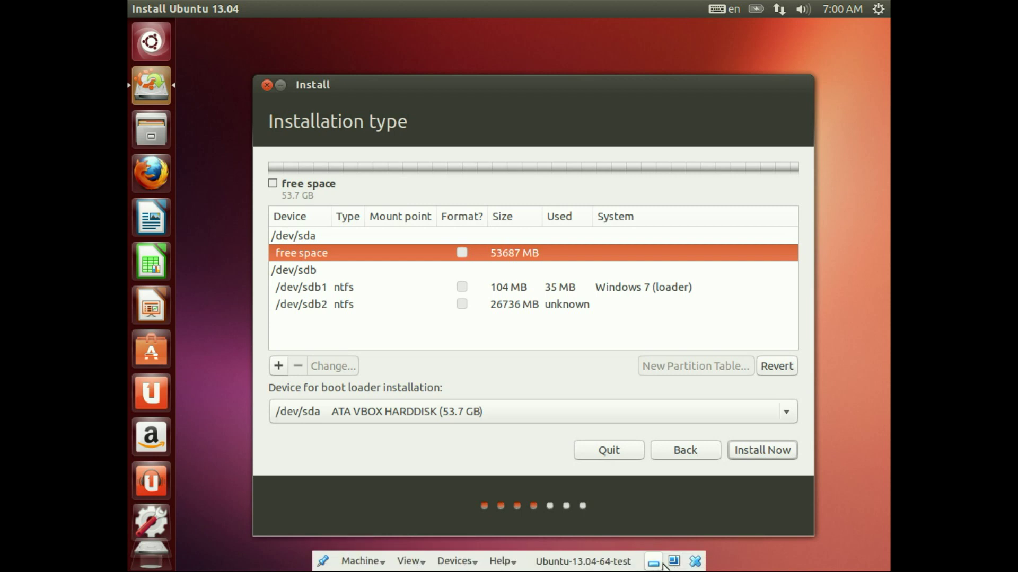
click(673, 562)
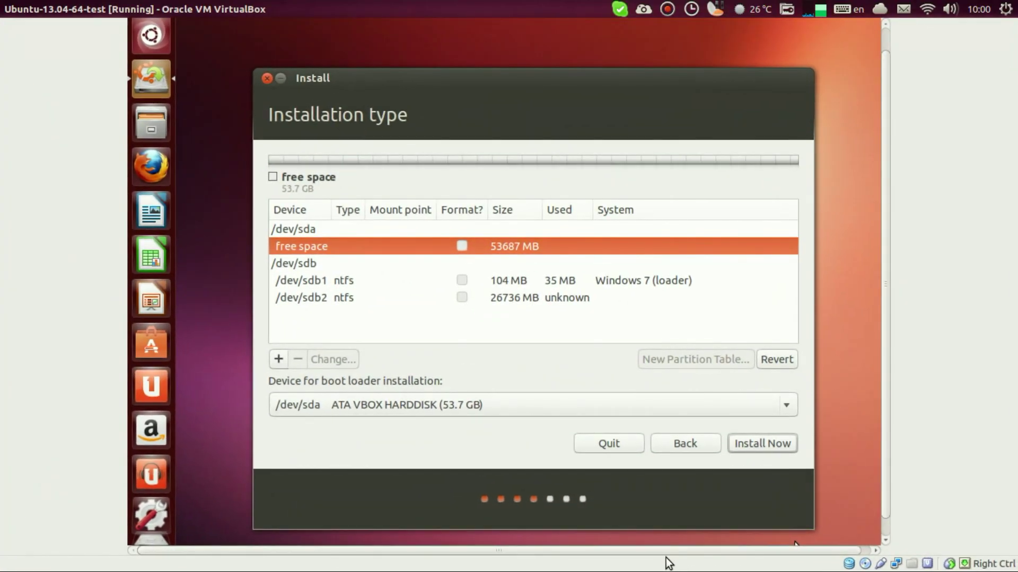
key(super+s)
click(625, 200)
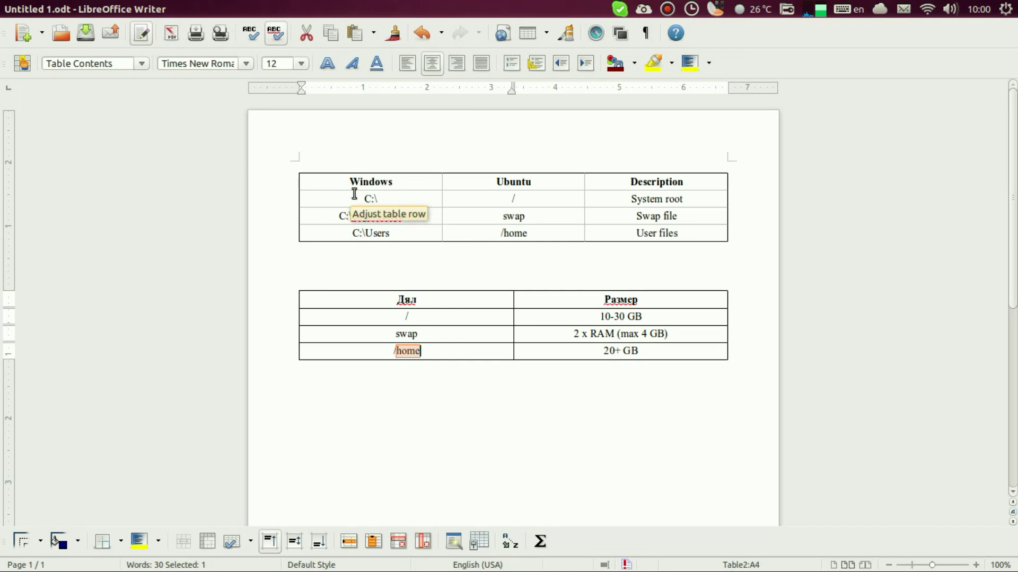
drag(354, 199, 392, 231)
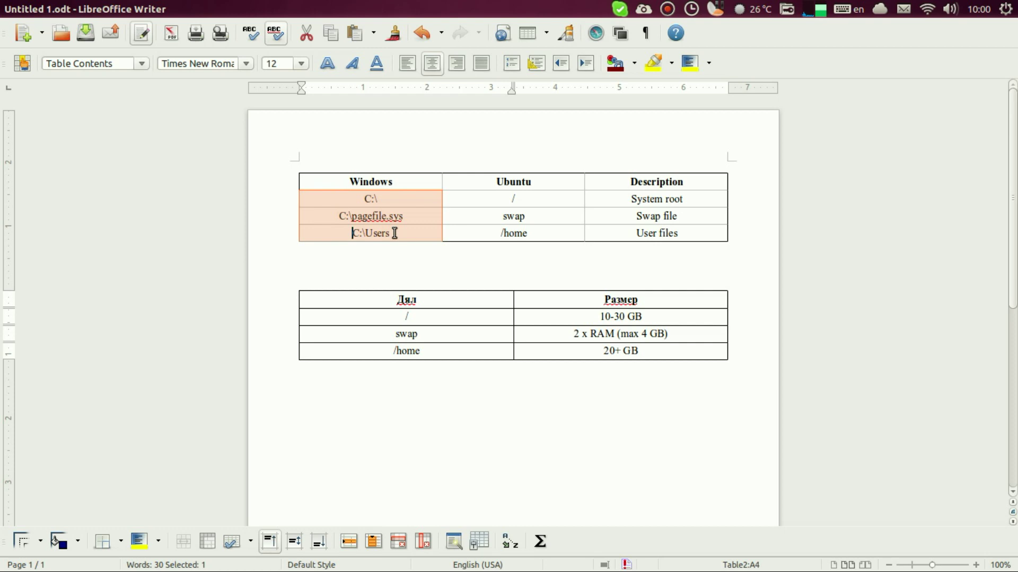
click(357, 201)
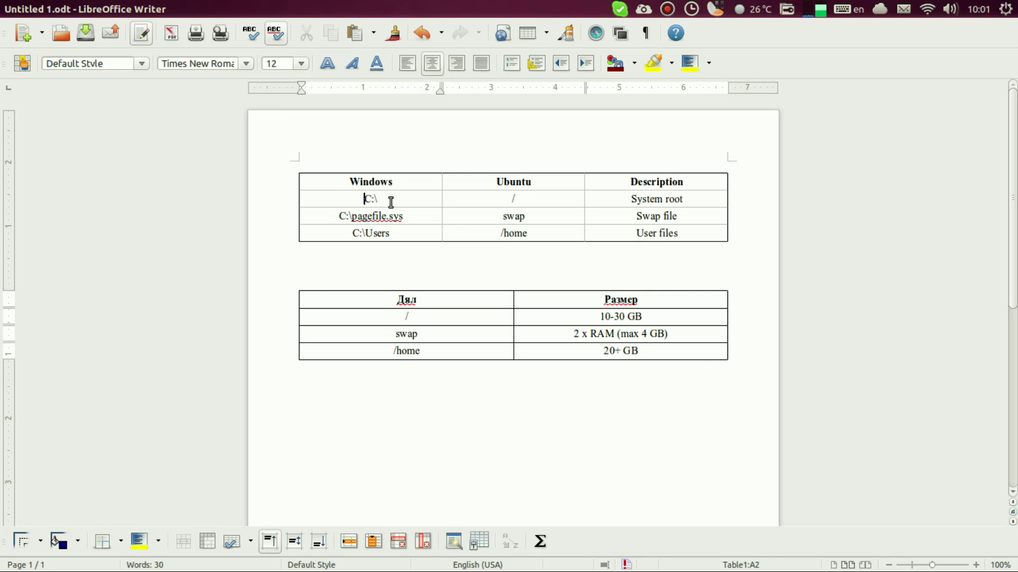
drag(390, 202, 365, 184)
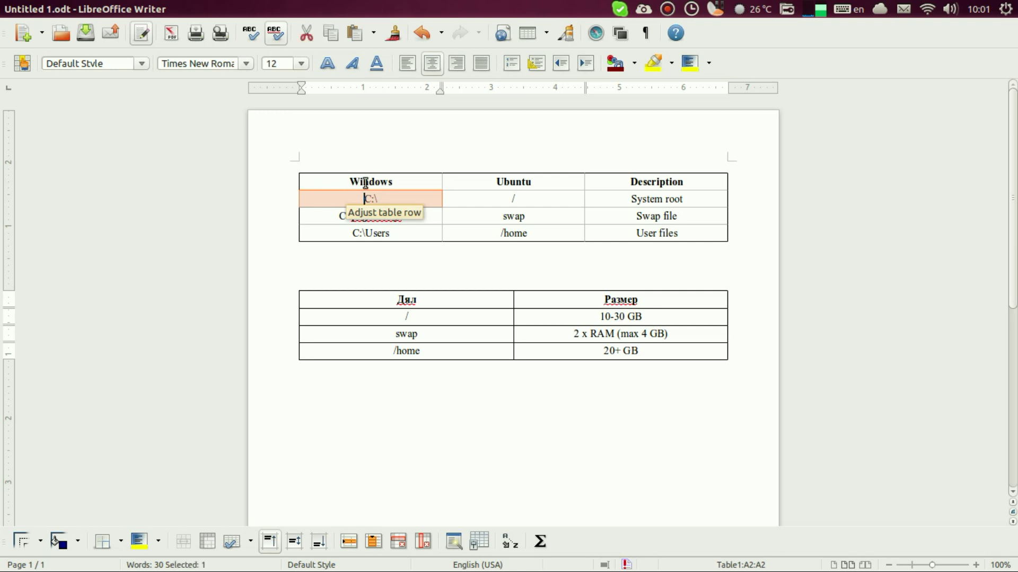
click(511, 198)
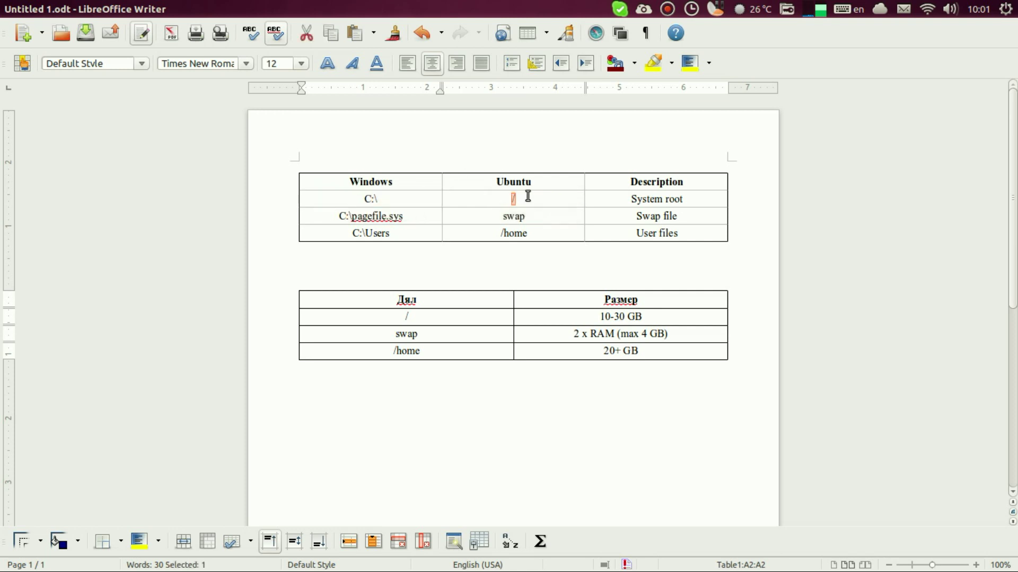
drag(552, 199, 509, 200)
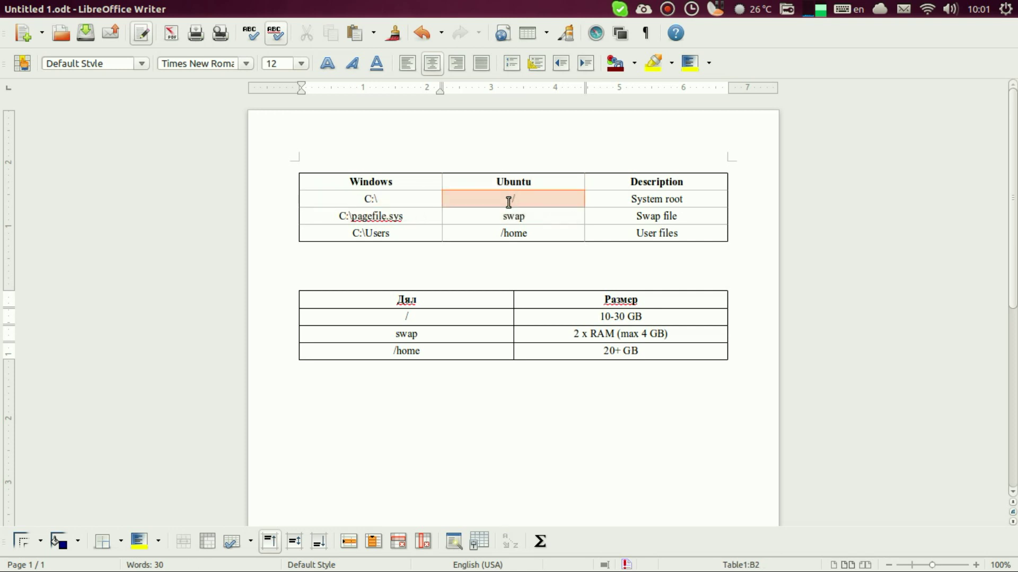
click(516, 198)
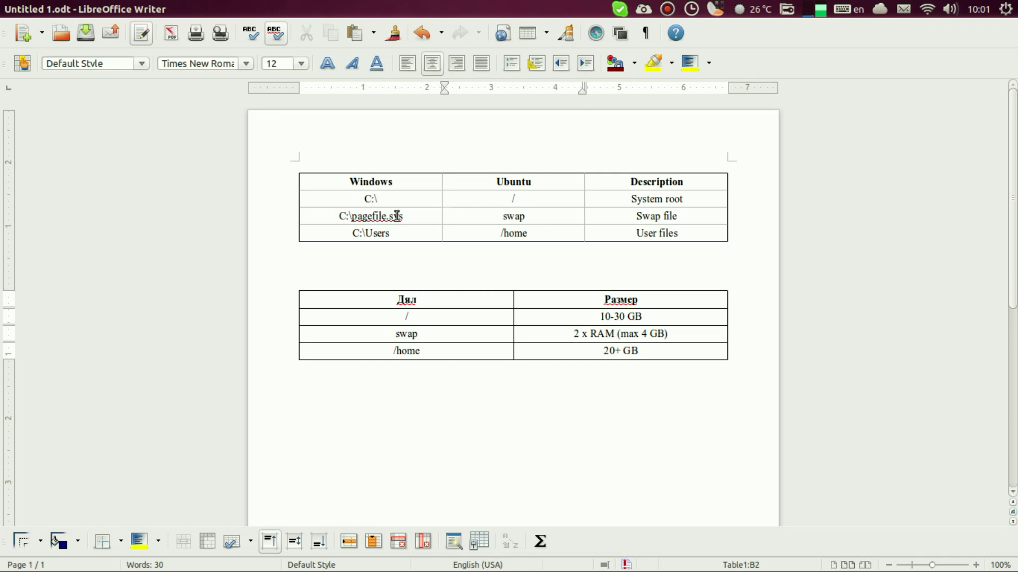
drag(364, 200, 376, 199)
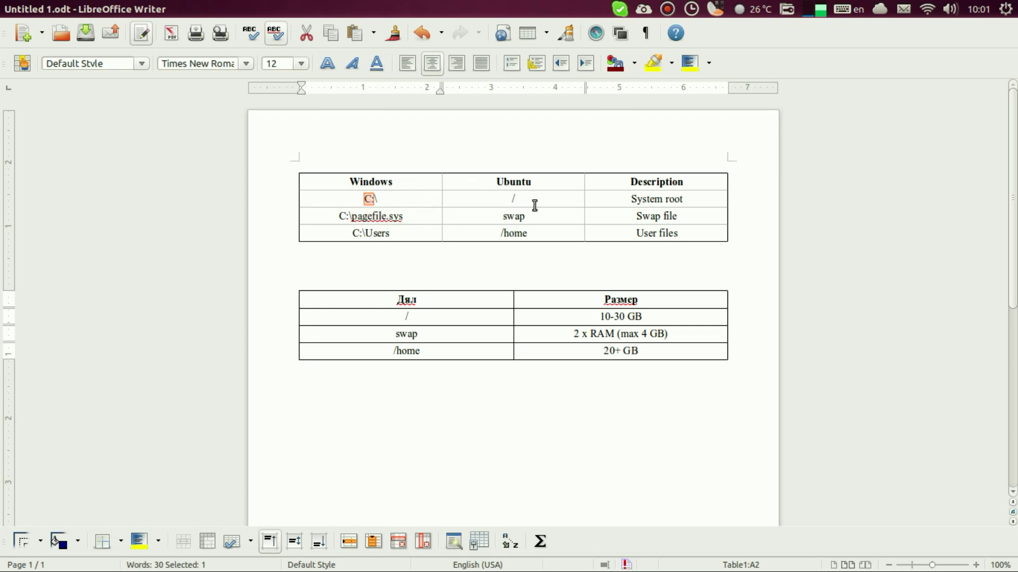
drag(536, 199, 507, 199)
click(509, 198)
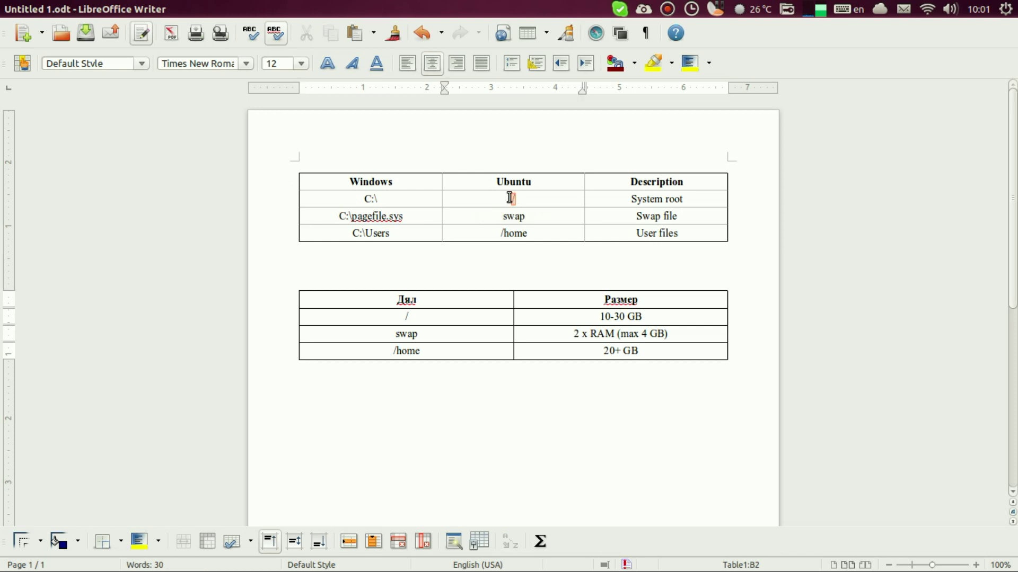
key(shift+Right)
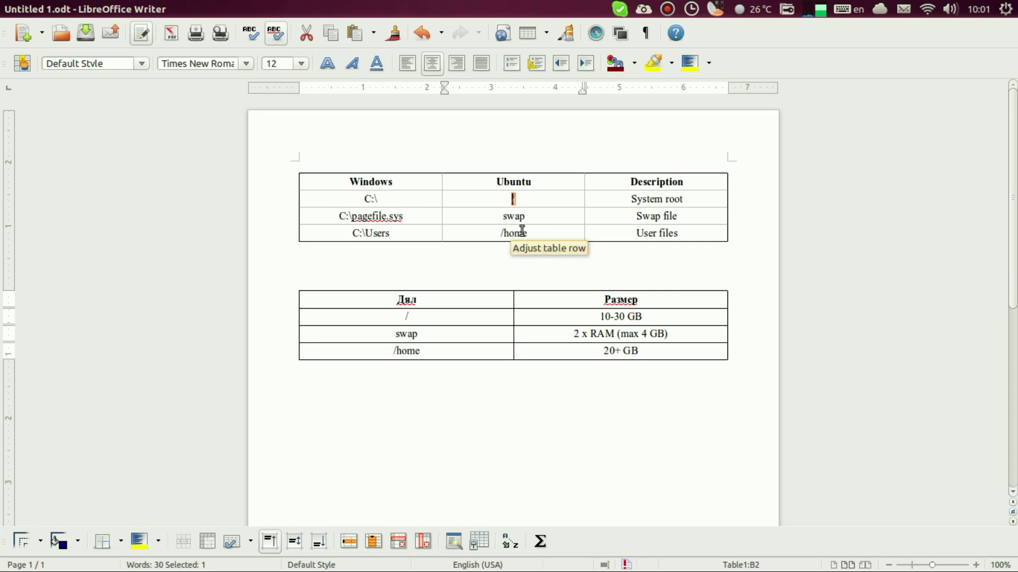
drag(337, 217, 415, 217)
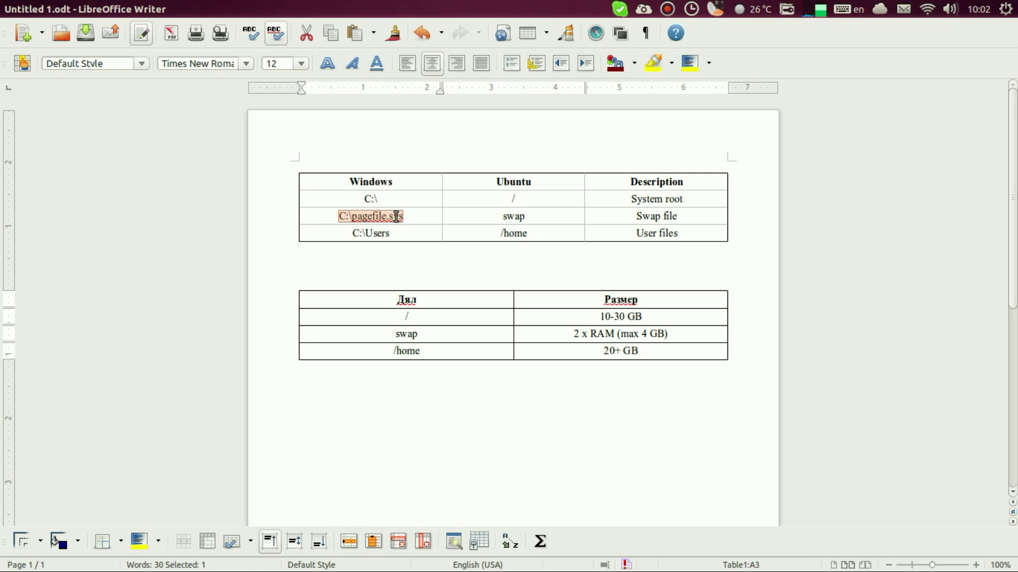
double_click(515, 218)
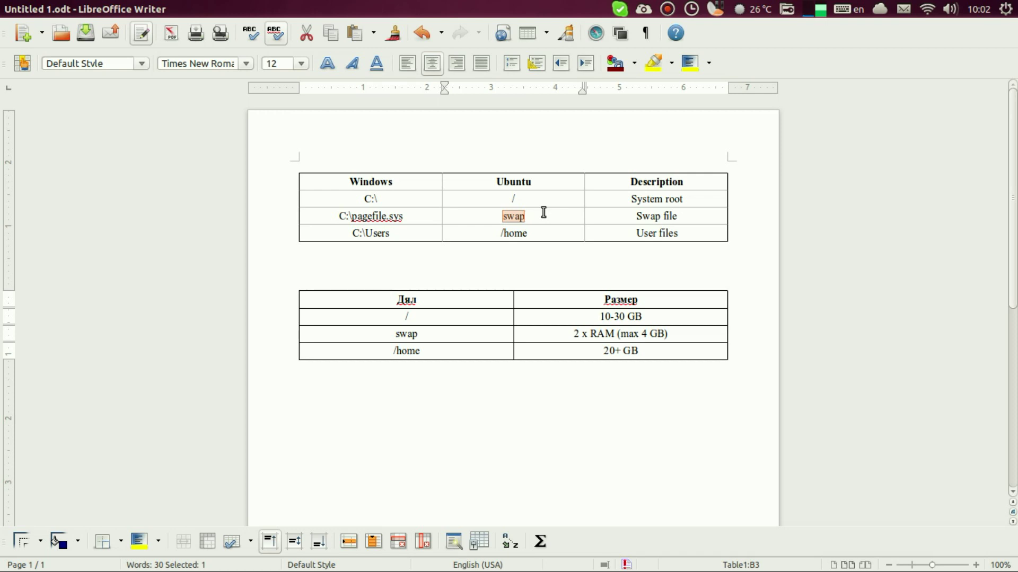
drag(430, 220, 353, 219)
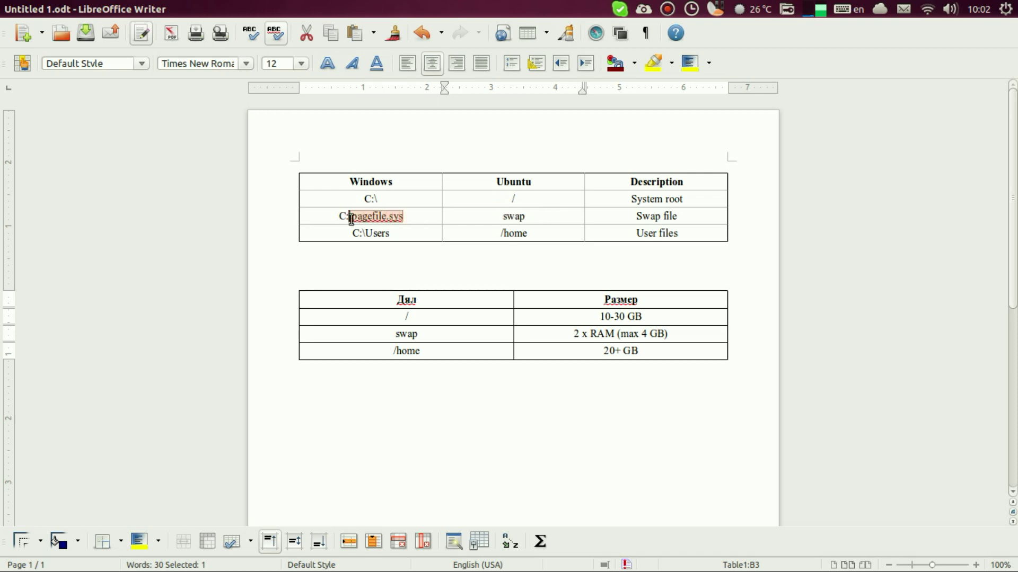
click(353, 222)
double_click(354, 222)
double_click(516, 216)
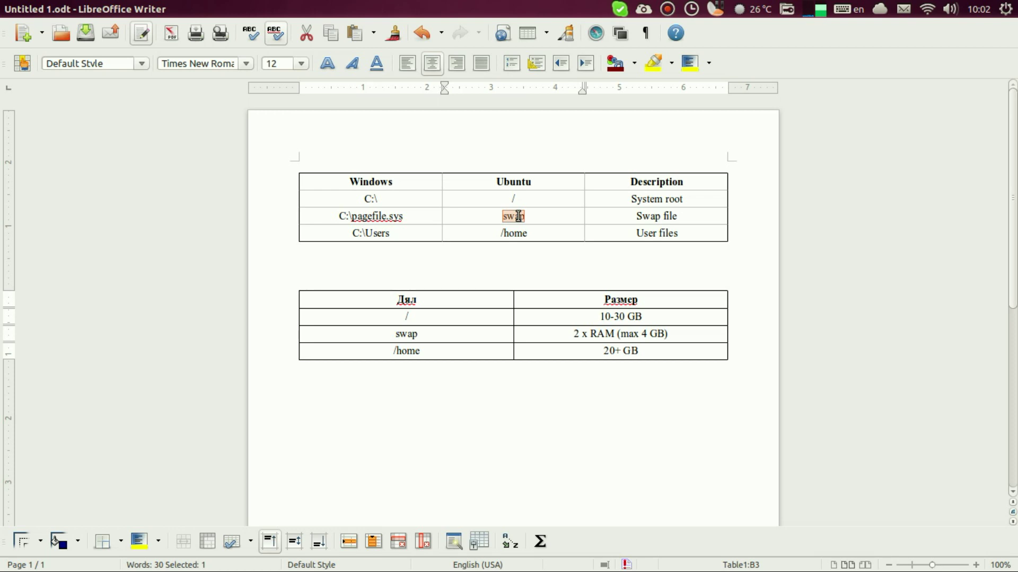
drag(504, 200, 550, 200)
double_click(518, 216)
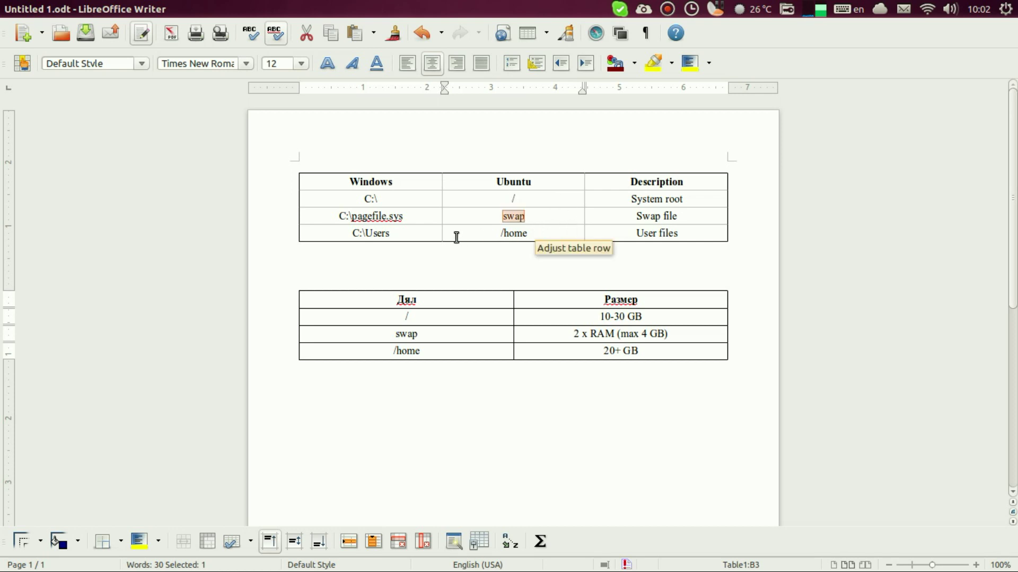
drag(352, 234, 391, 233)
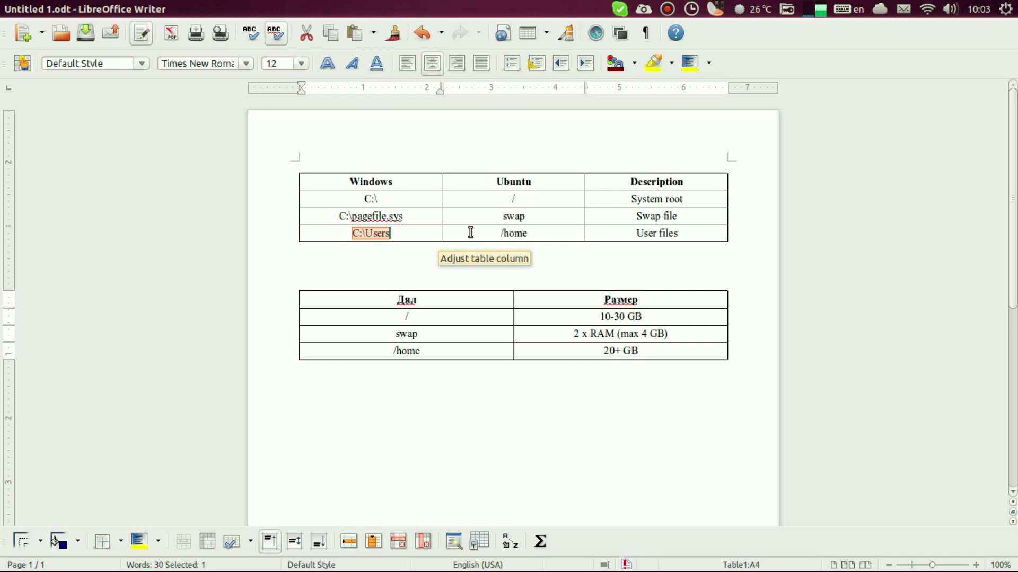
drag(471, 232, 538, 236)
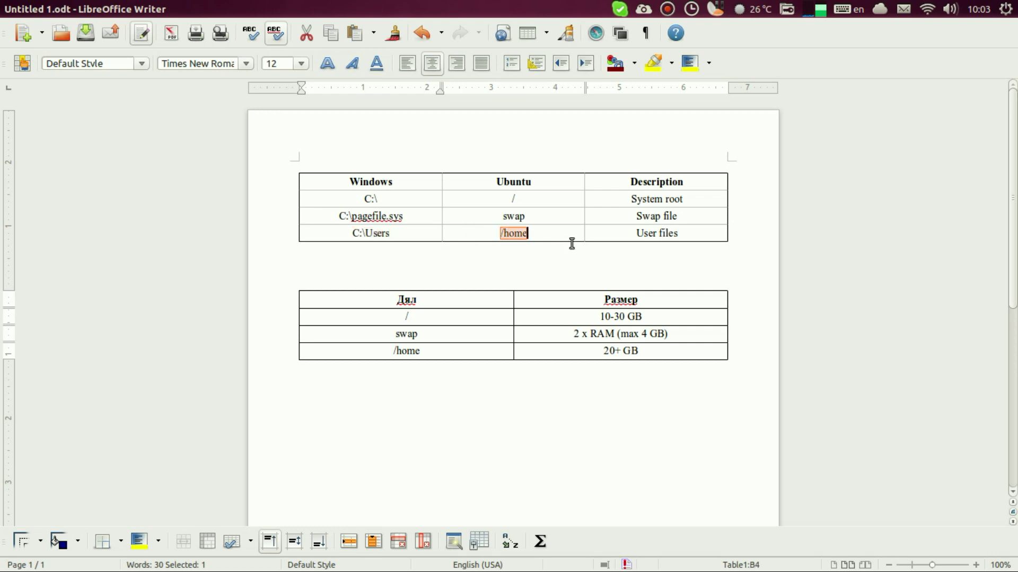
click(550, 234)
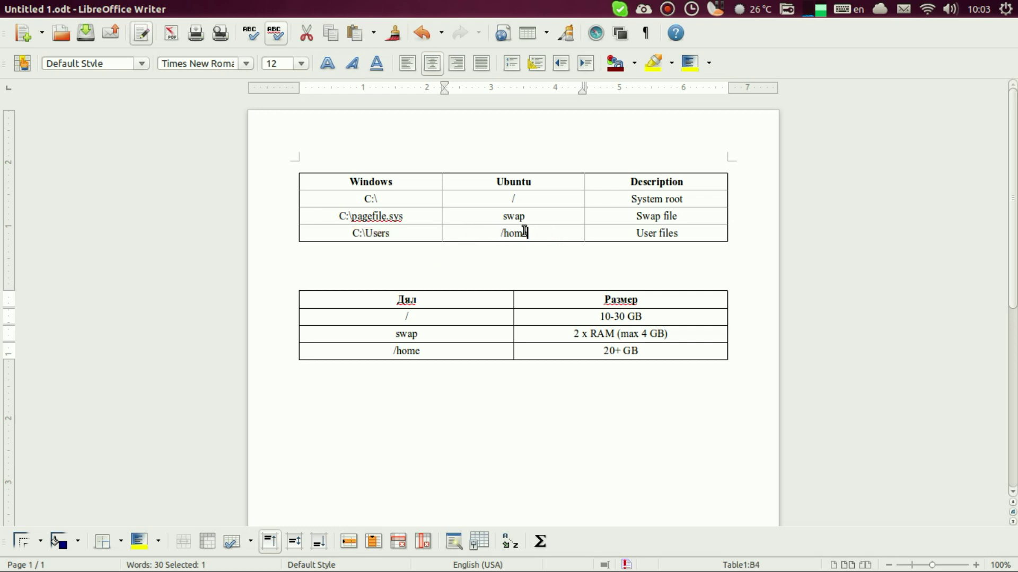
mouse_move(499, 235)
mouse_down()
mouse_move(539, 239)
mouse_move(501, 228)
mouse_up()
click(511, 234)
click(537, 236)
drag(535, 195, 512, 196)
drag(495, 234, 527, 232)
drag(495, 219, 688, 231)
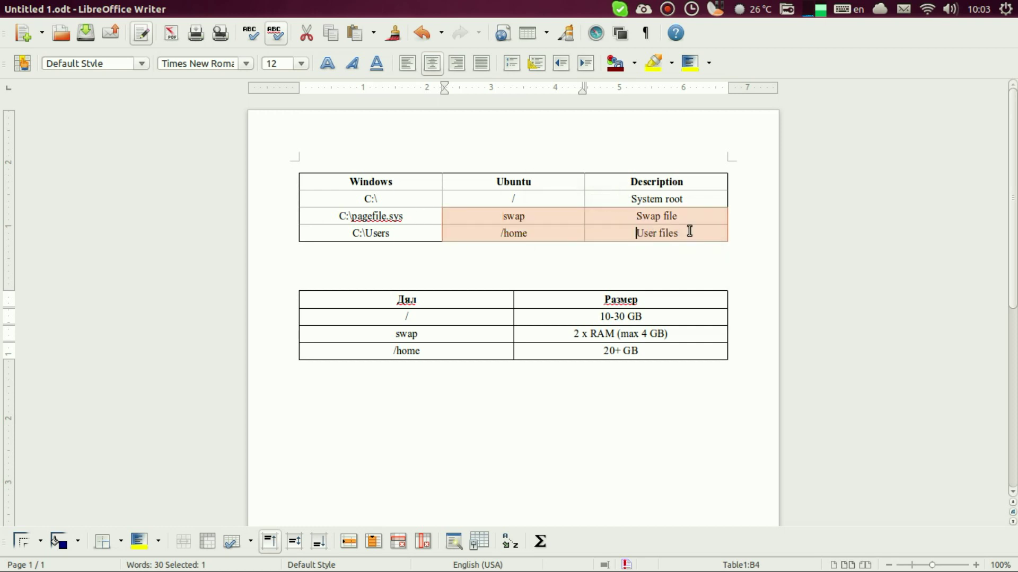
click(697, 234)
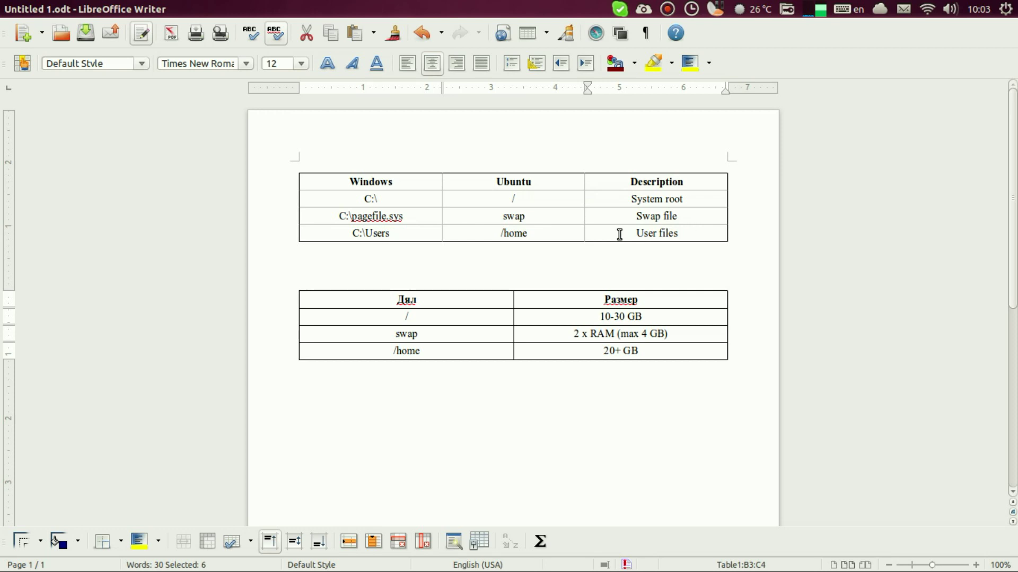
click(541, 235)
drag(541, 235, 497, 233)
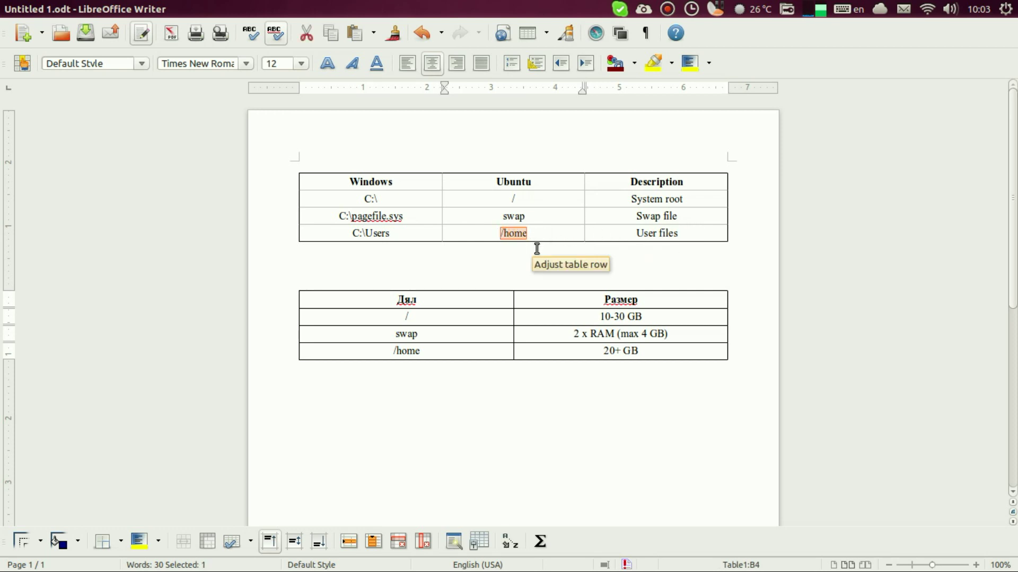
drag(409, 234, 350, 235)
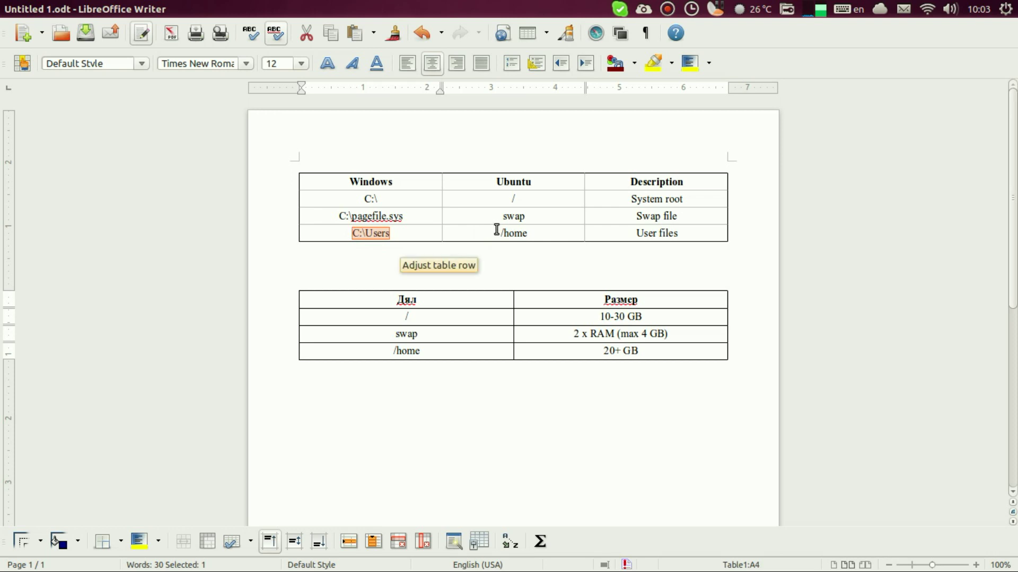
drag(497, 231, 546, 238)
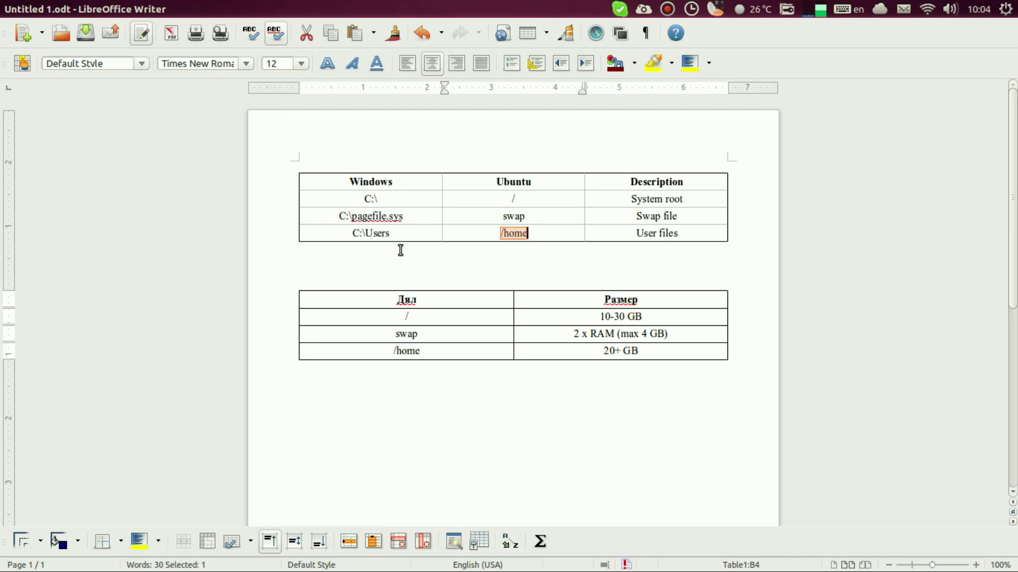
drag(427, 233, 352, 236)
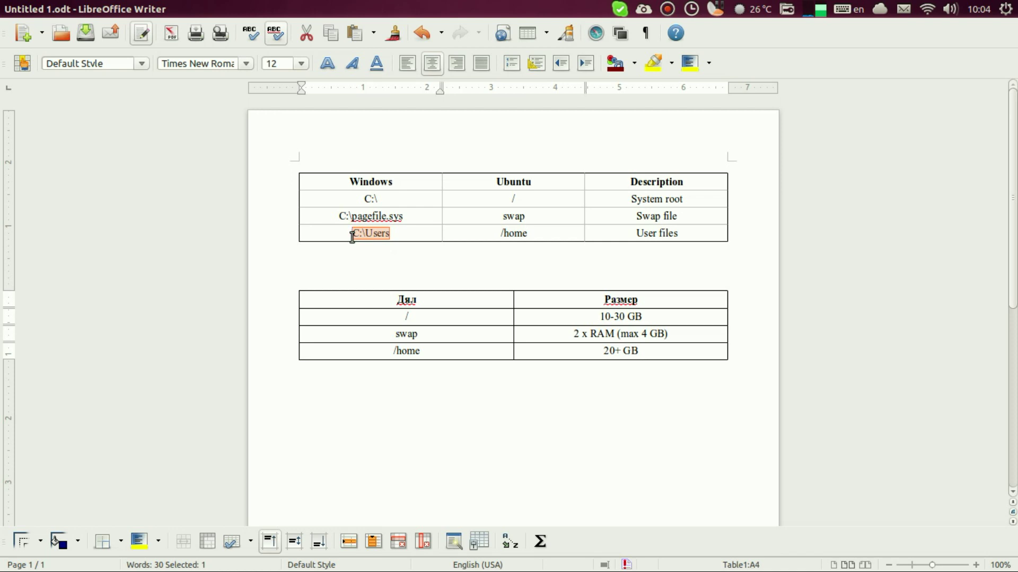
click(352, 236)
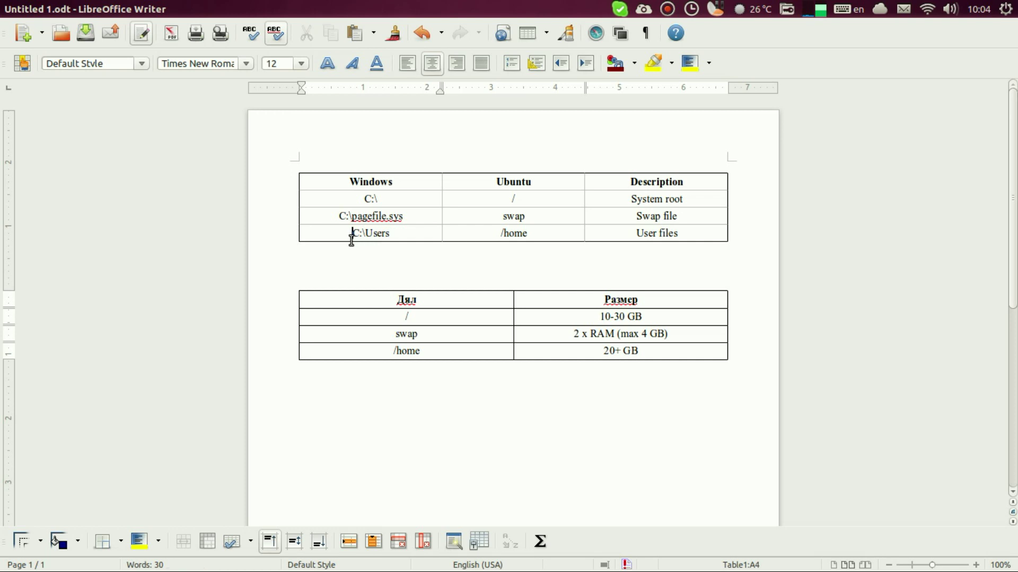
double_click(404, 234)
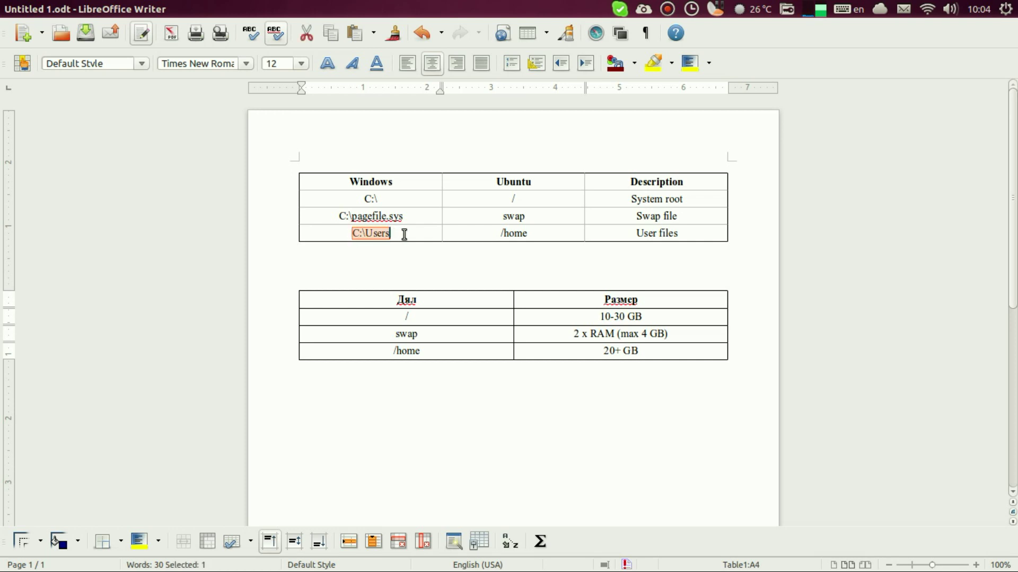
drag(490, 234, 563, 234)
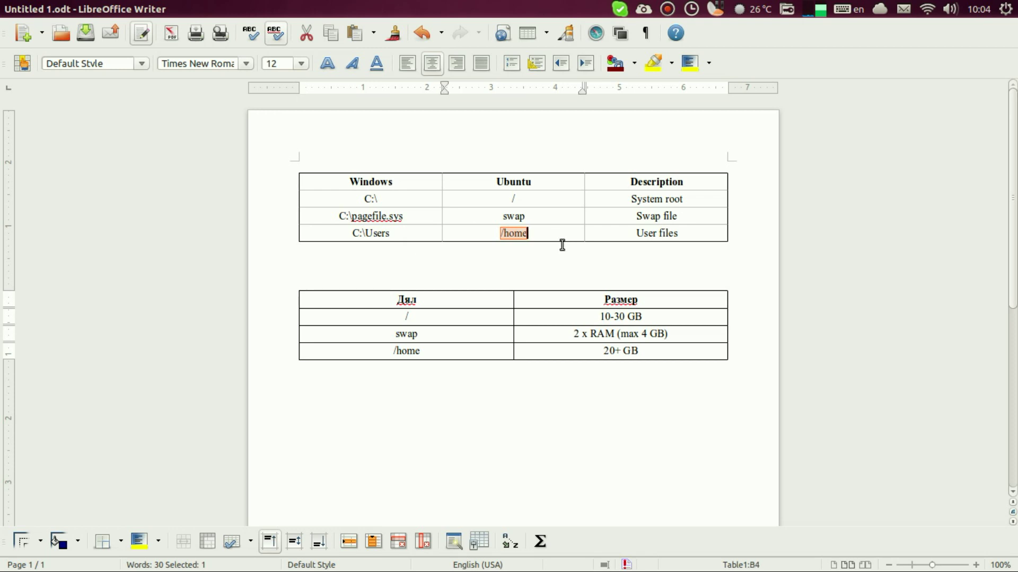
scroll(559, 245, down, 3)
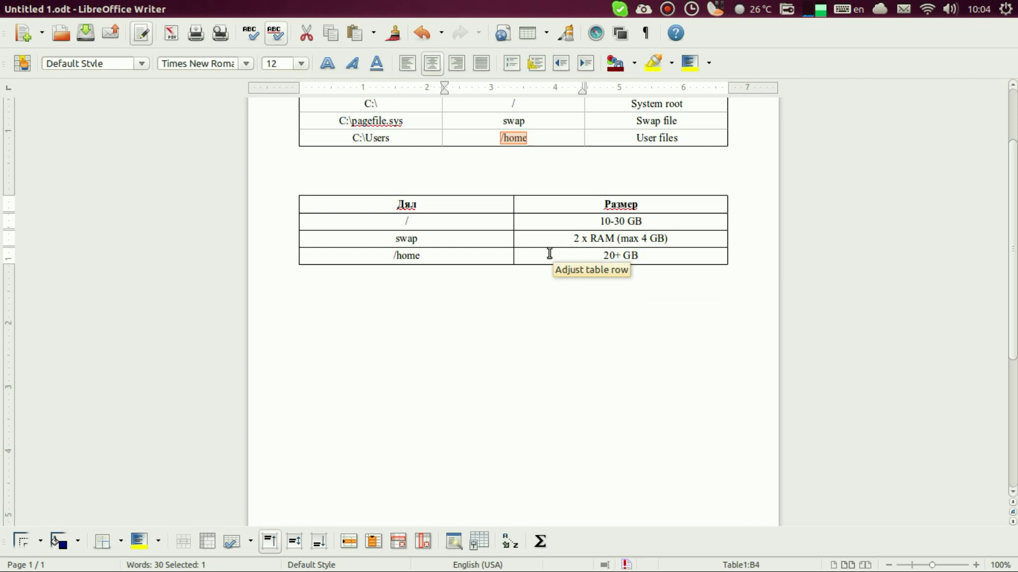
scroll(539, 255, up, 2)
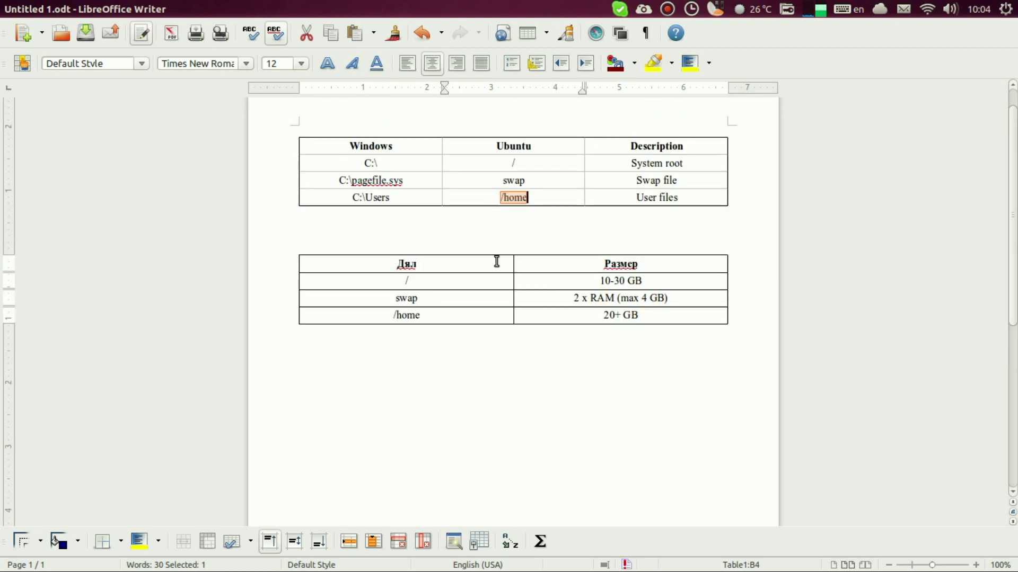
drag(397, 268, 656, 313)
click(656, 318)
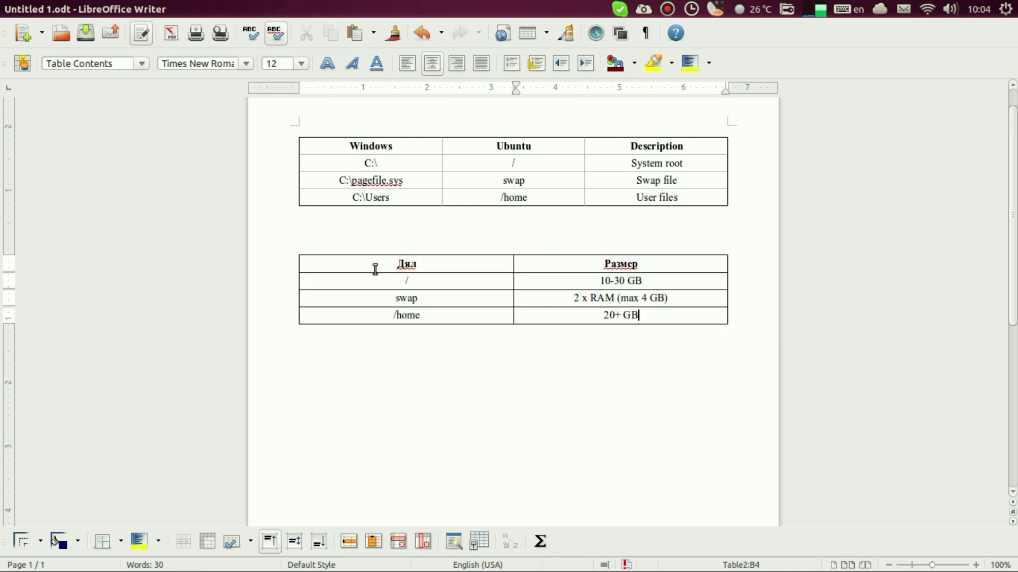
drag(399, 279, 418, 282)
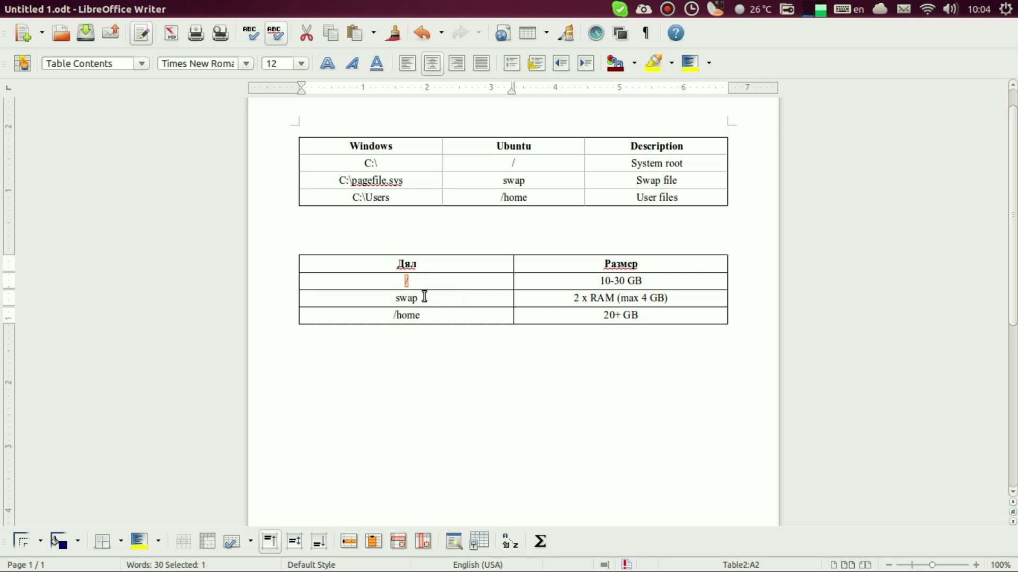
drag(373, 296, 621, 319)
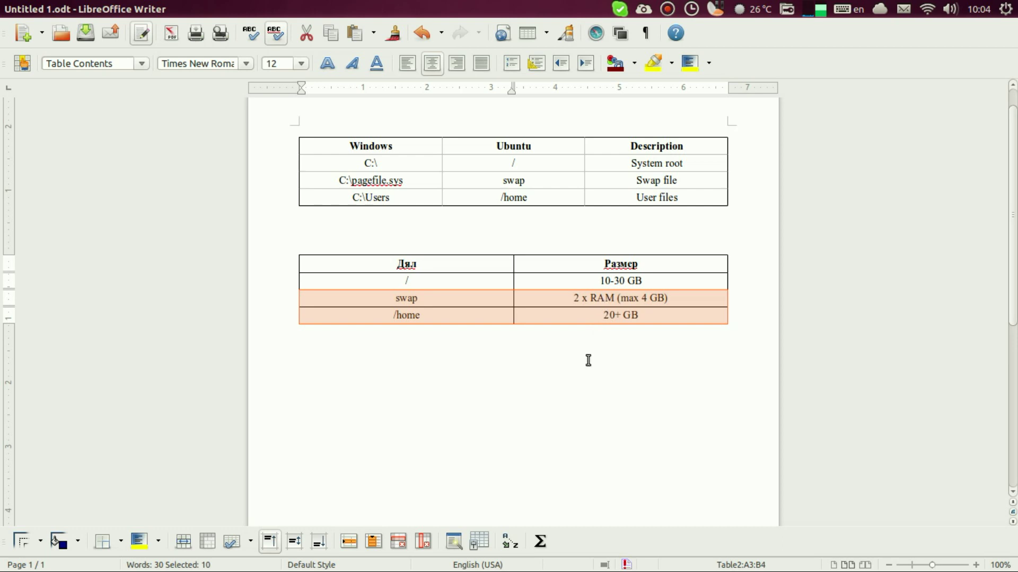
drag(404, 280, 415, 281)
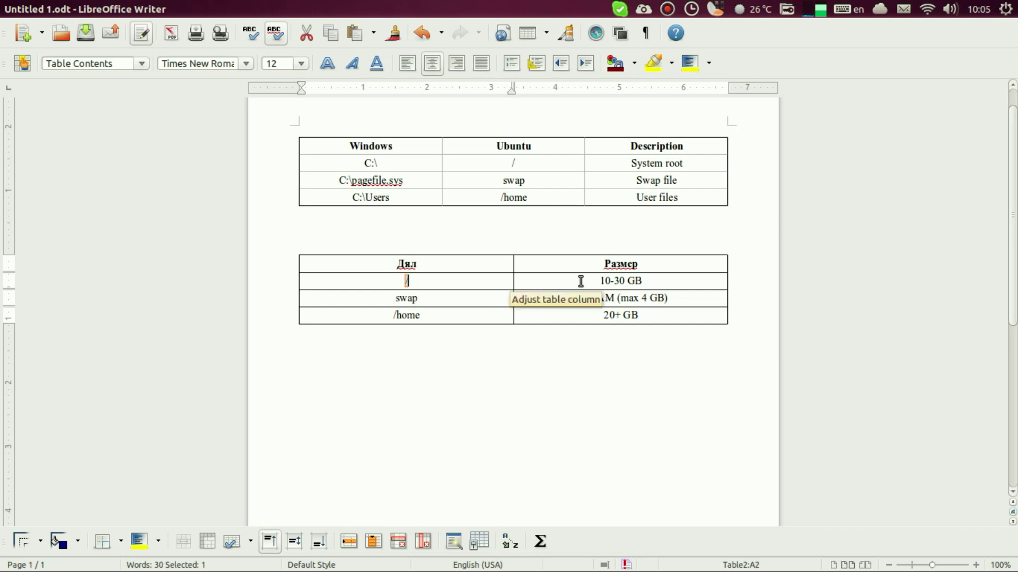
drag(539, 281, 629, 279)
double_click(604, 280)
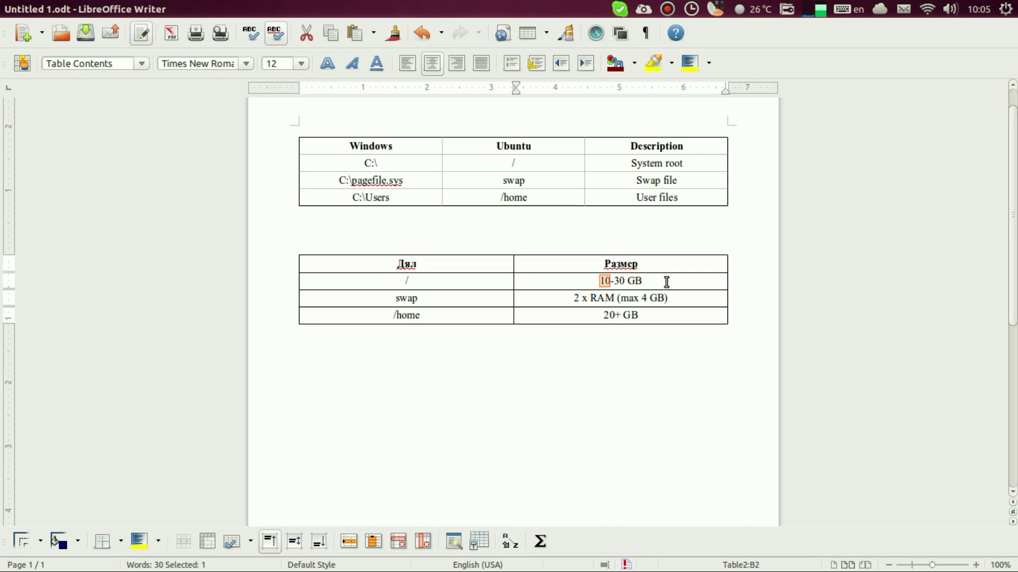
double_click(411, 295)
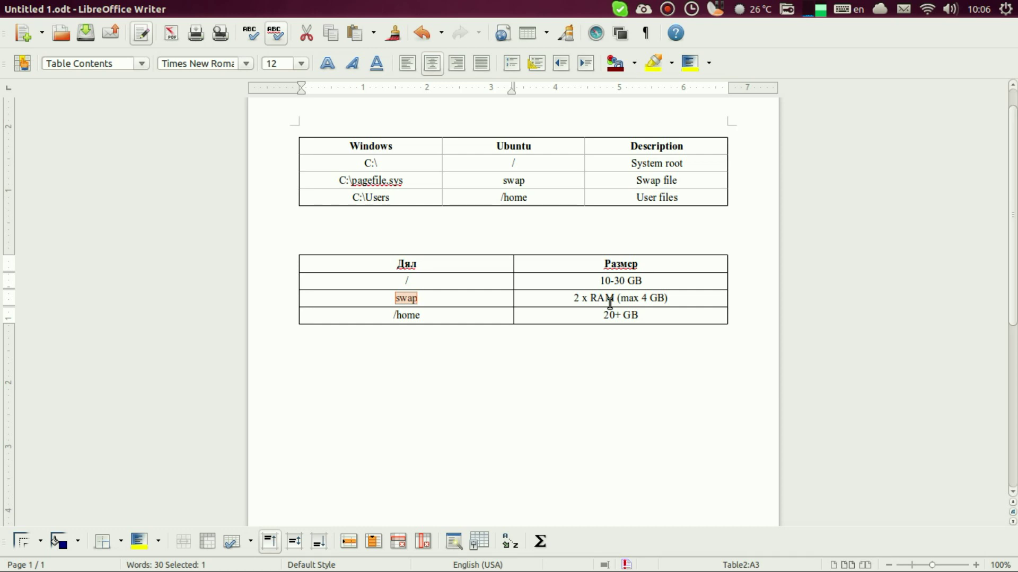
drag(393, 316, 456, 311)
drag(649, 313, 402, 343)
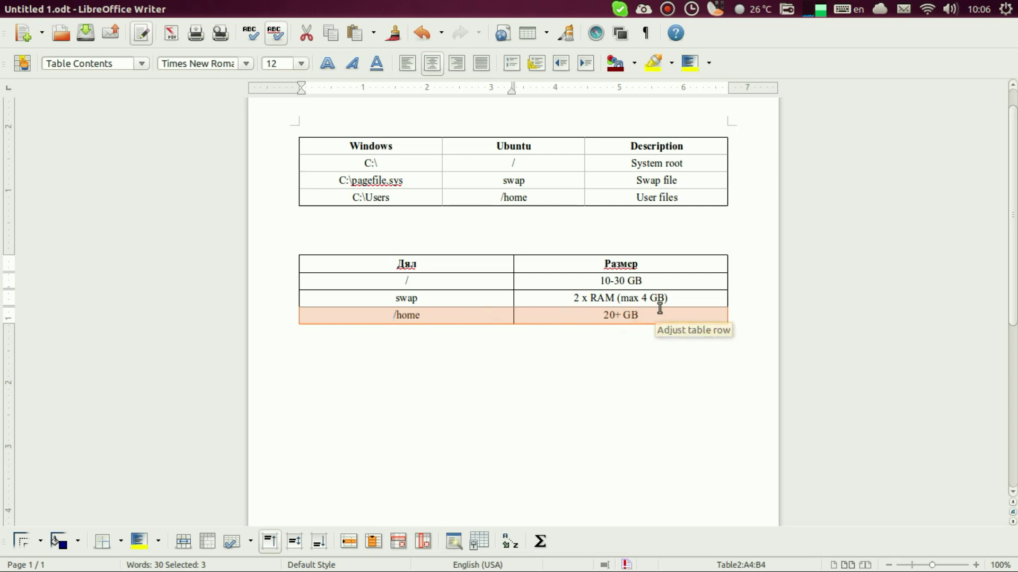
drag(663, 313, 424, 325)
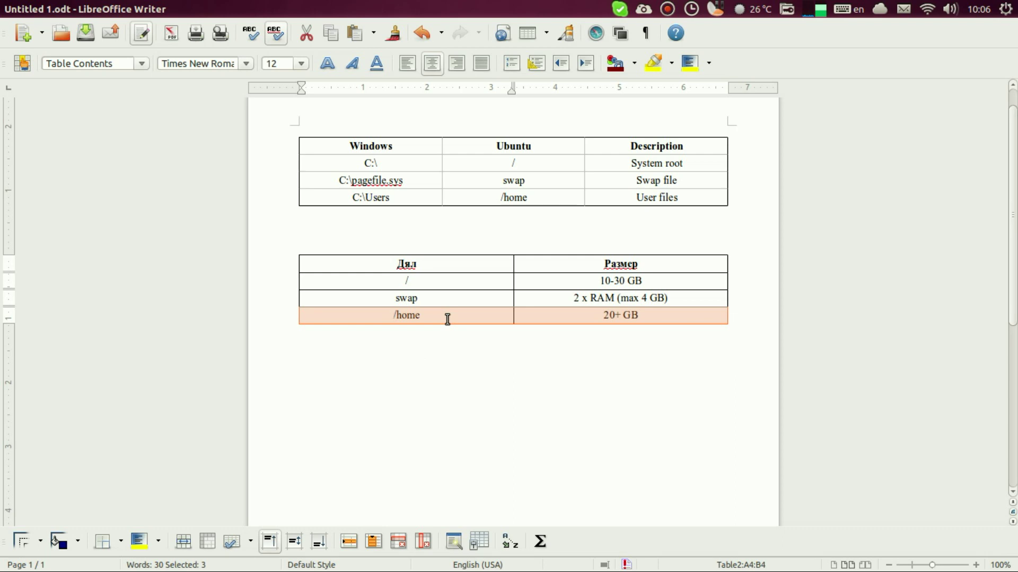
click(439, 384)
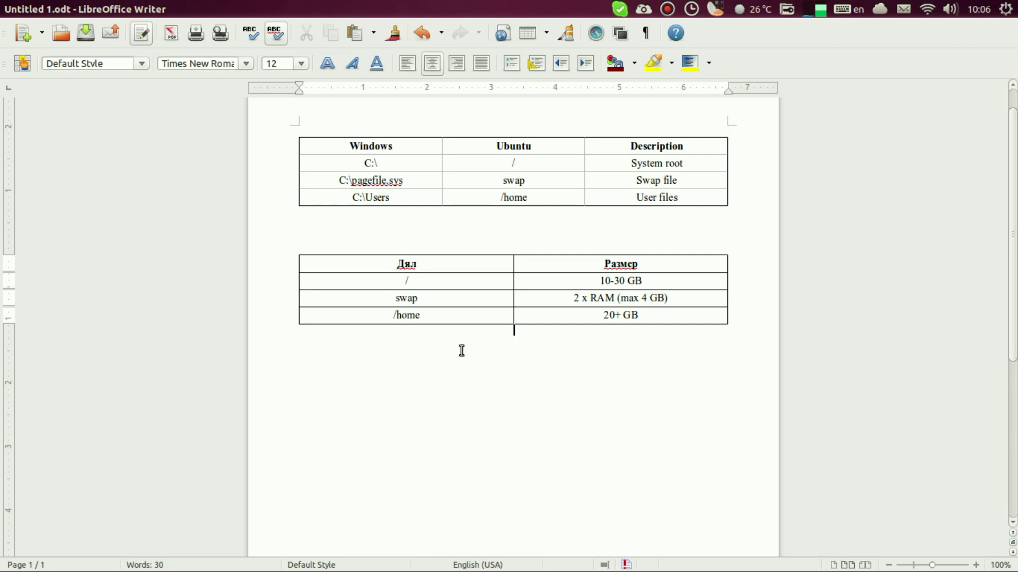
Step: Bring the installer back full screen and add a partition in /dev/sda's 53687 MB free space
key(super+s)
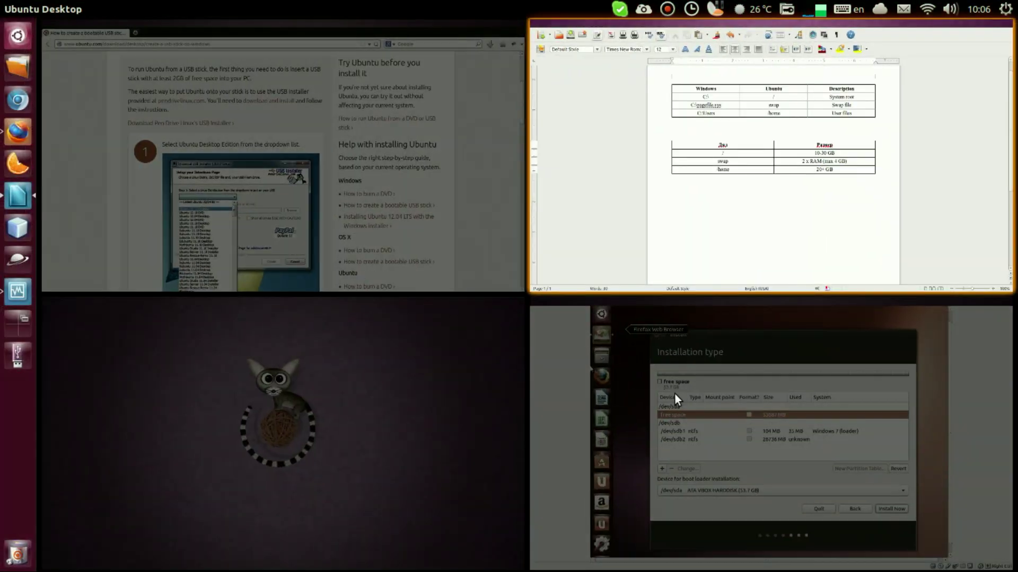
click(674, 393)
key(Control_R+f)
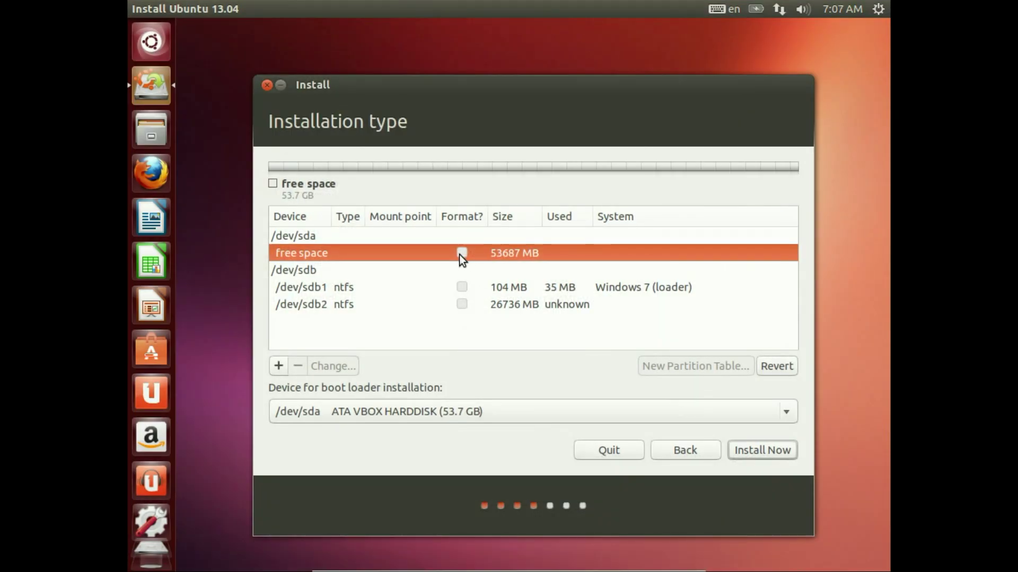
click(382, 236)
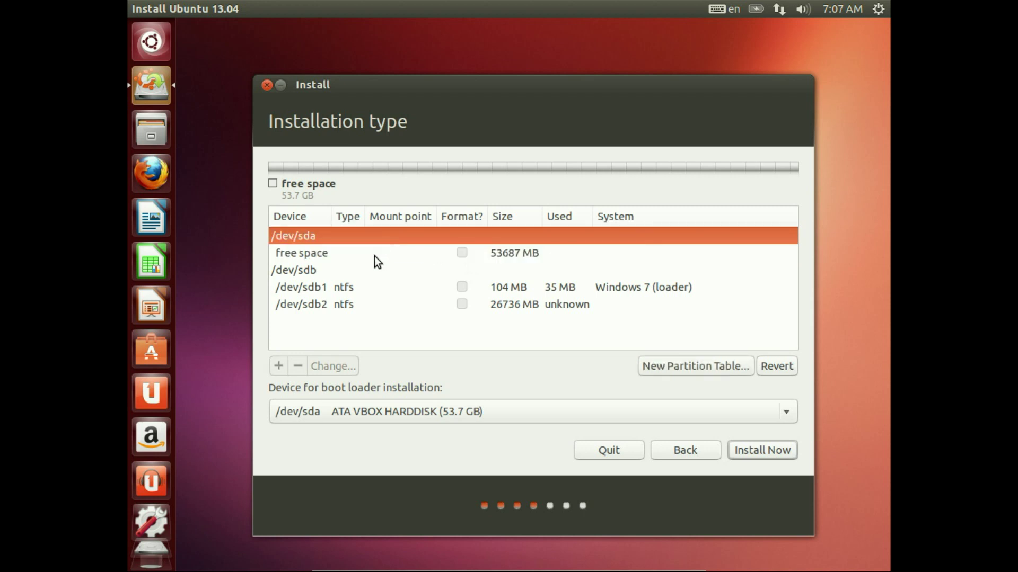
click(355, 249)
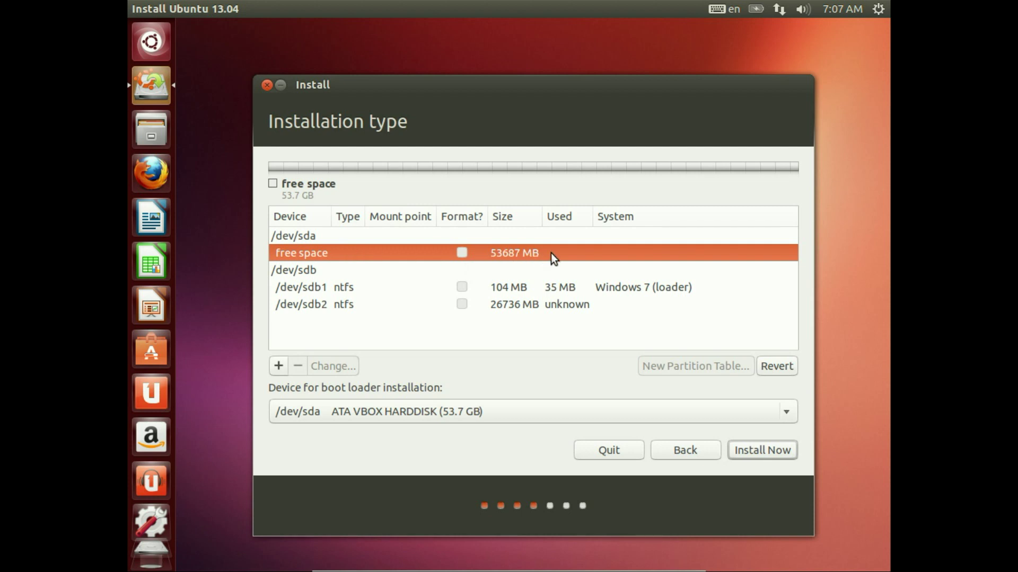
click(282, 368)
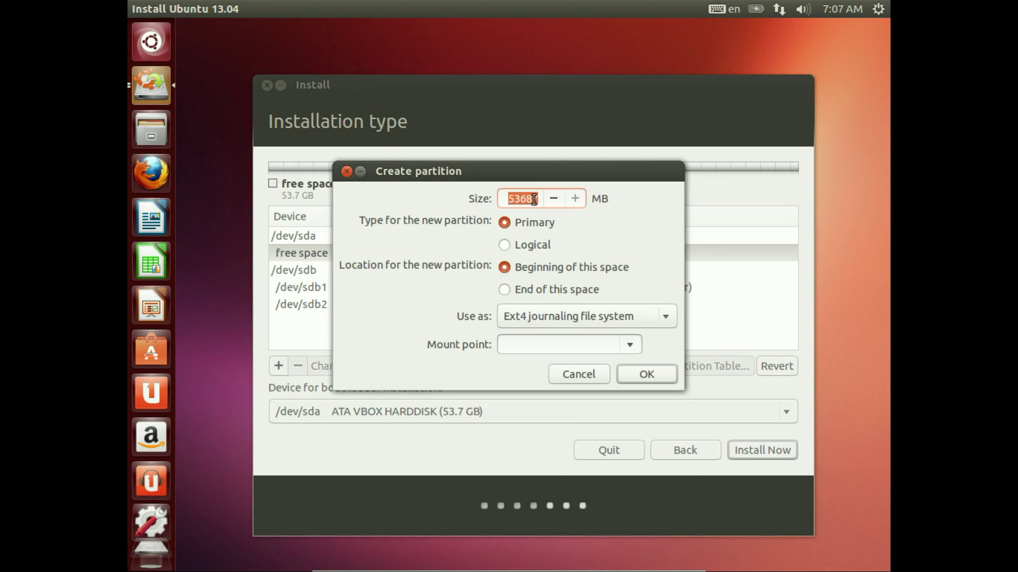
Step: Enter a 15000 MB size, keep the partition Primary, and move the dialog up-right
text(15000)
click(530, 244)
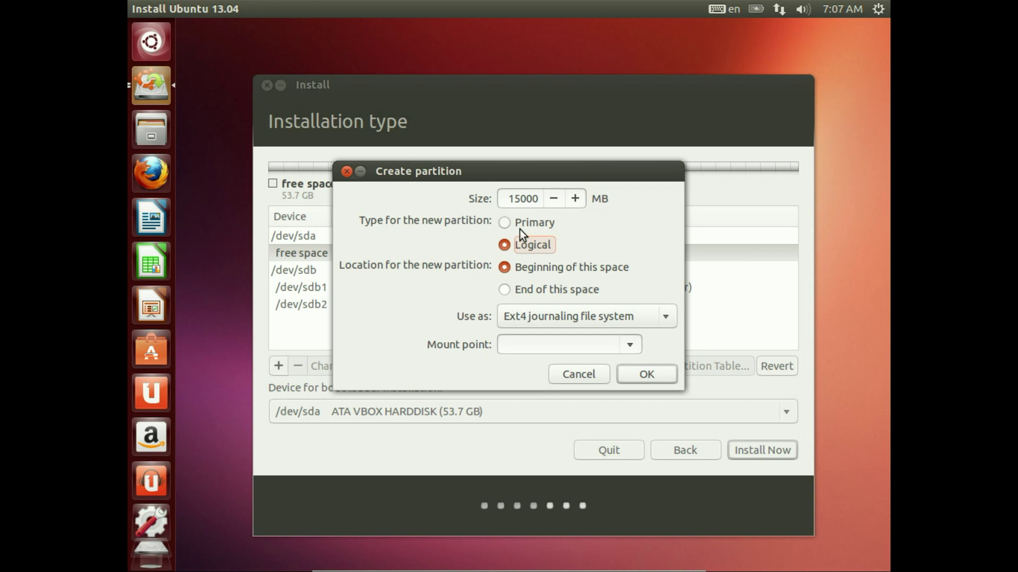
click(520, 225)
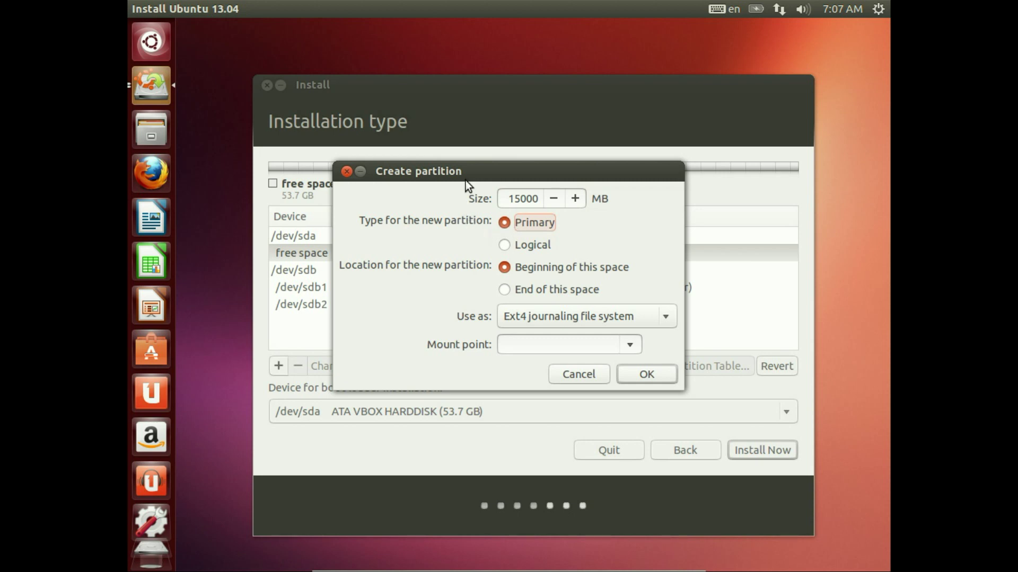
drag(475, 172, 499, 136)
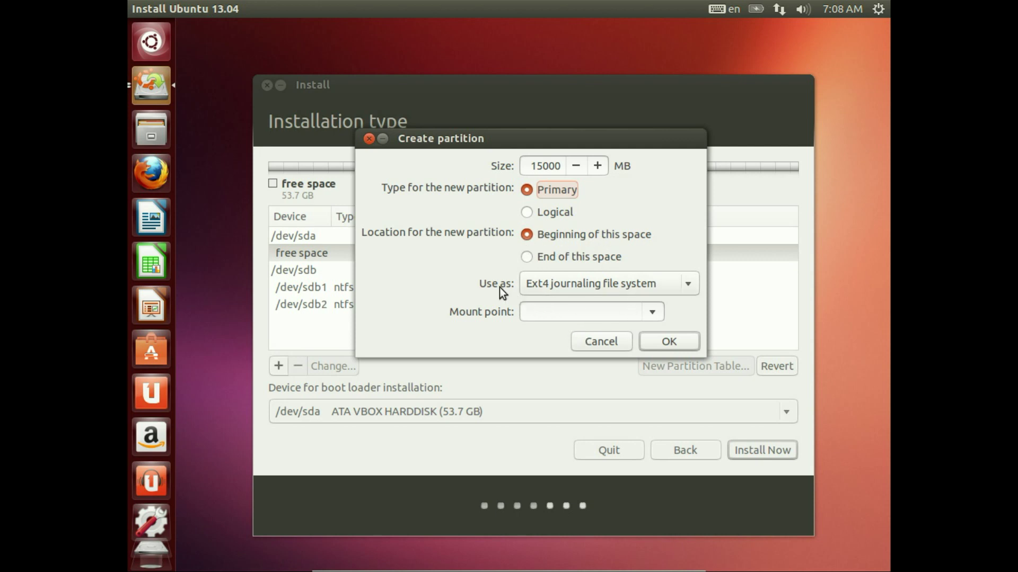
Step: Keep Ext4 journaling file system, set mount point /, and create the 15000 MB partition
click(533, 281)
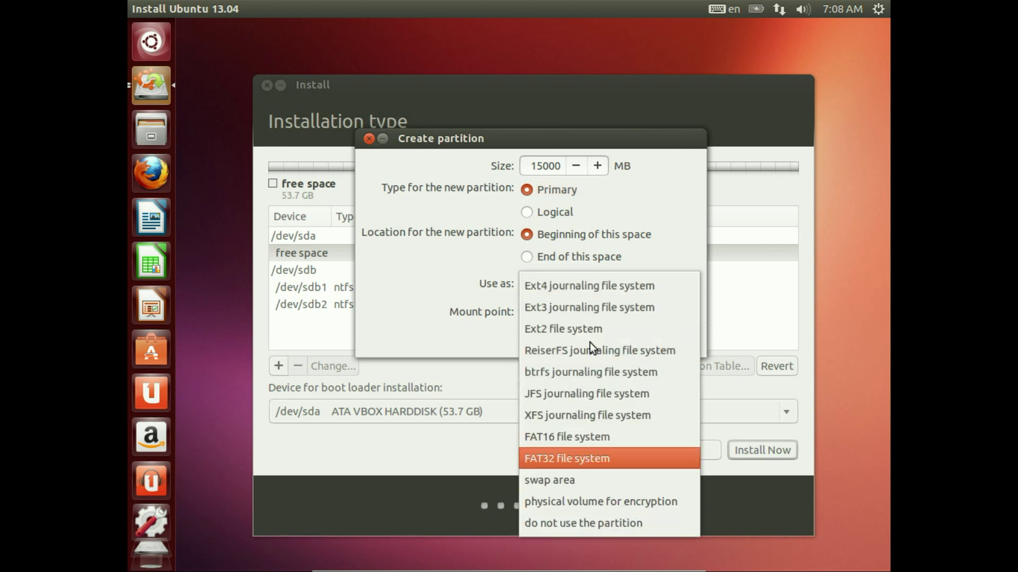
click(577, 286)
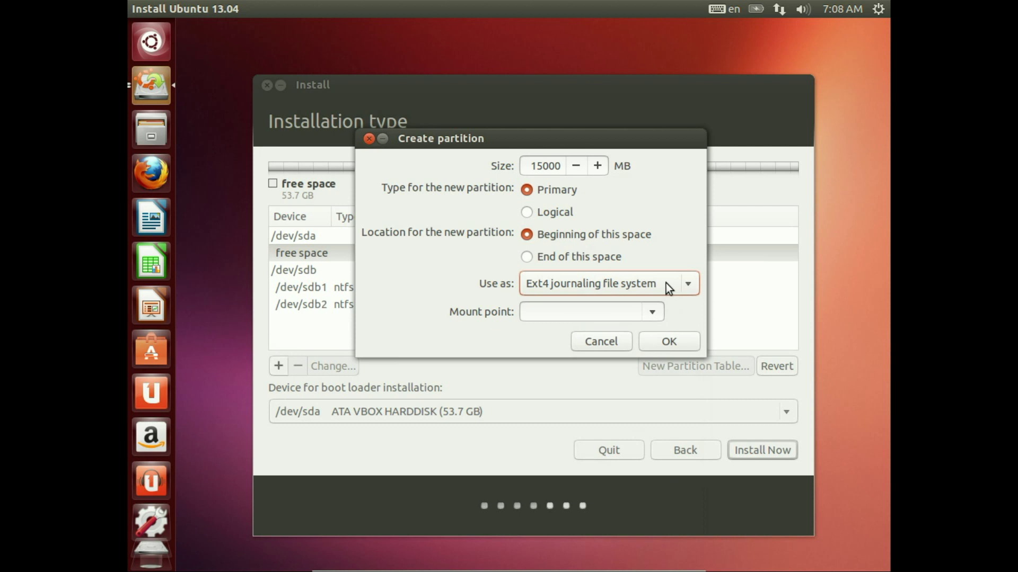
click(656, 312)
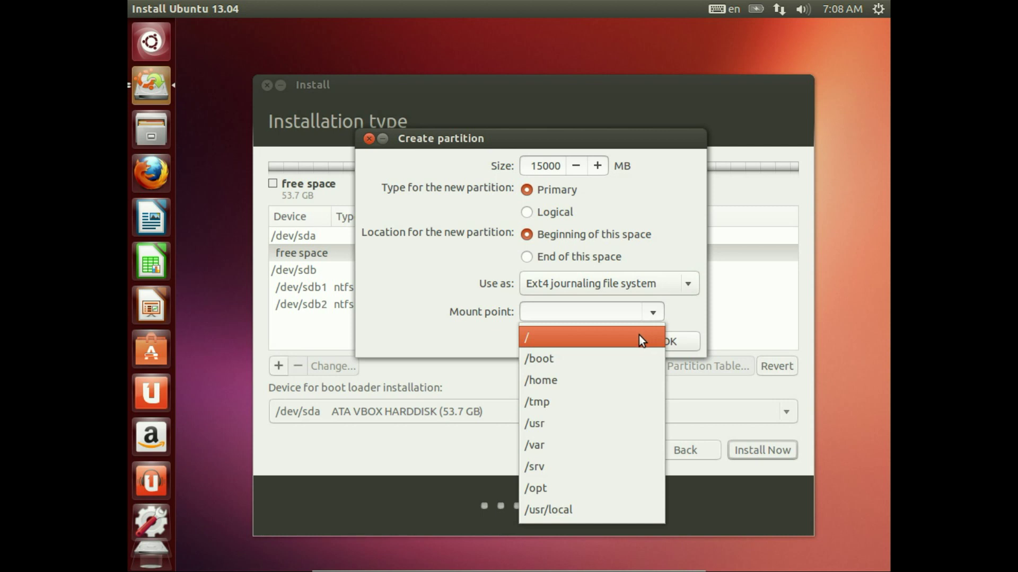
click(641, 340)
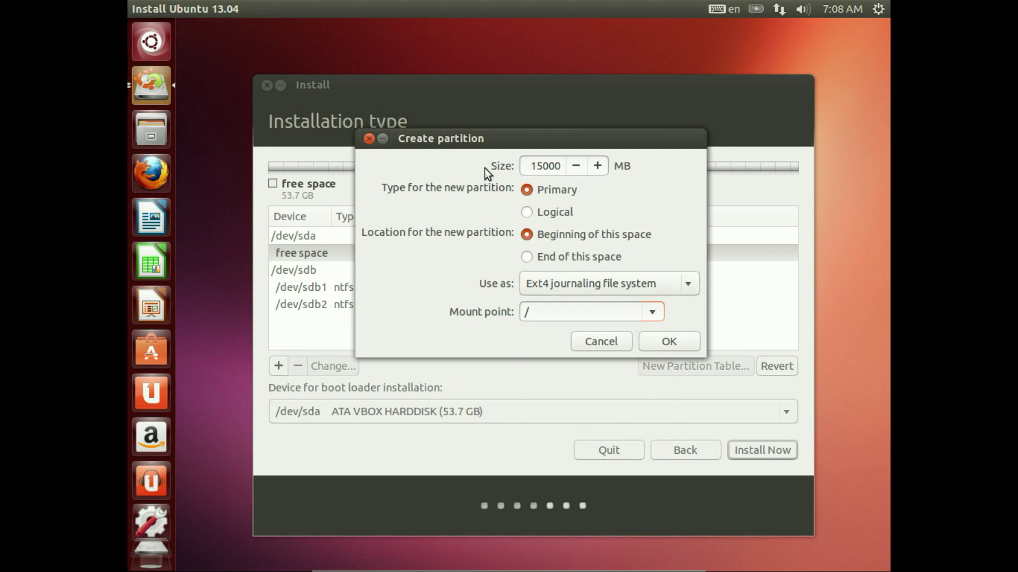
drag(529, 166, 572, 167)
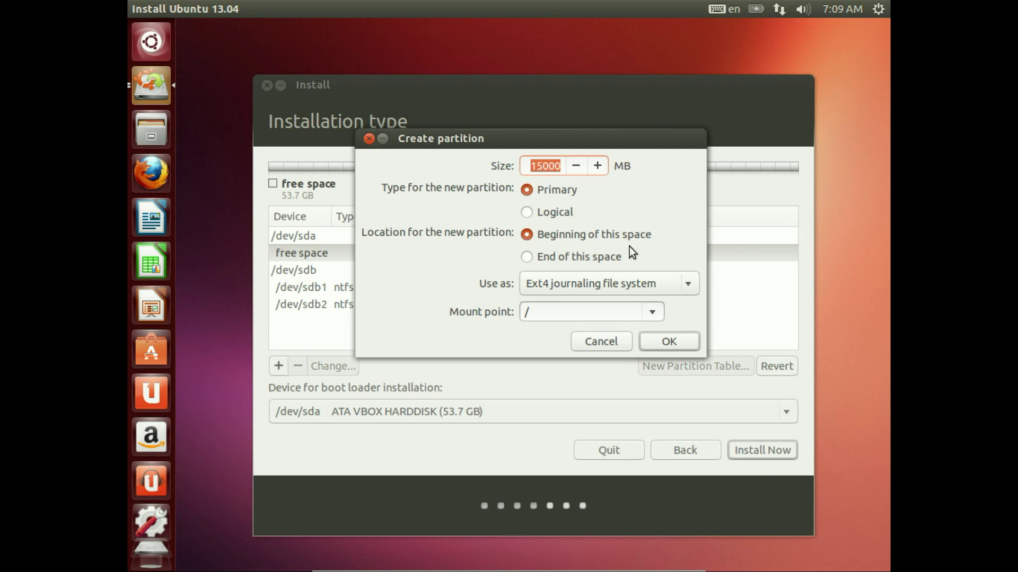
click(663, 342)
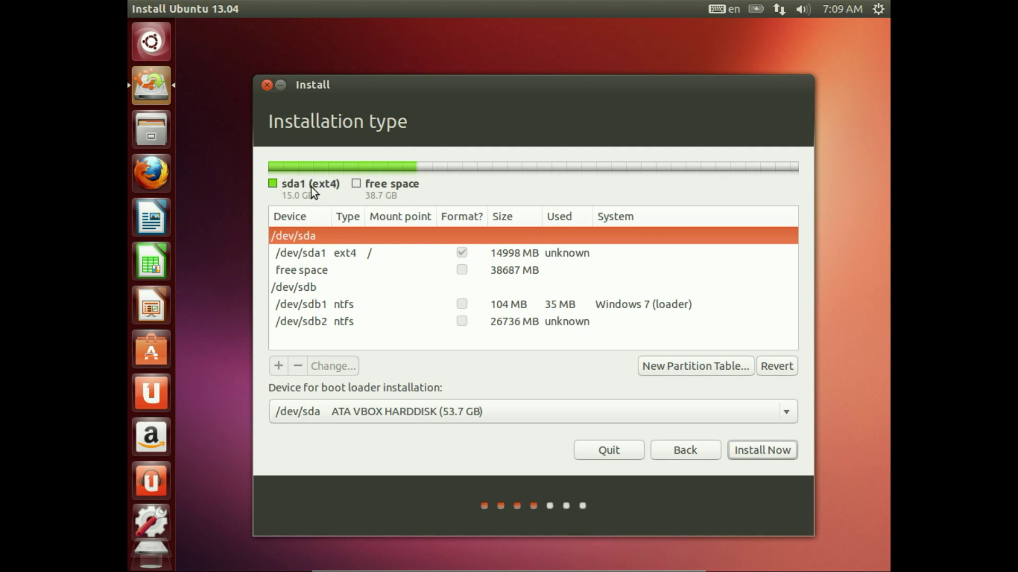
Step: Select /dev/sda1 to check it, then select the 38687 MB free space below
click(324, 252)
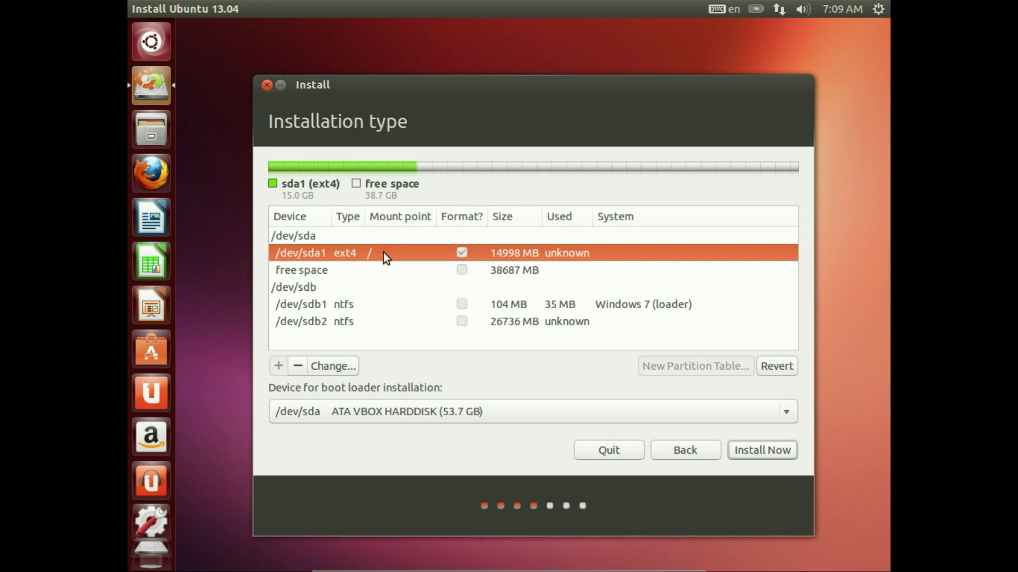
click(359, 274)
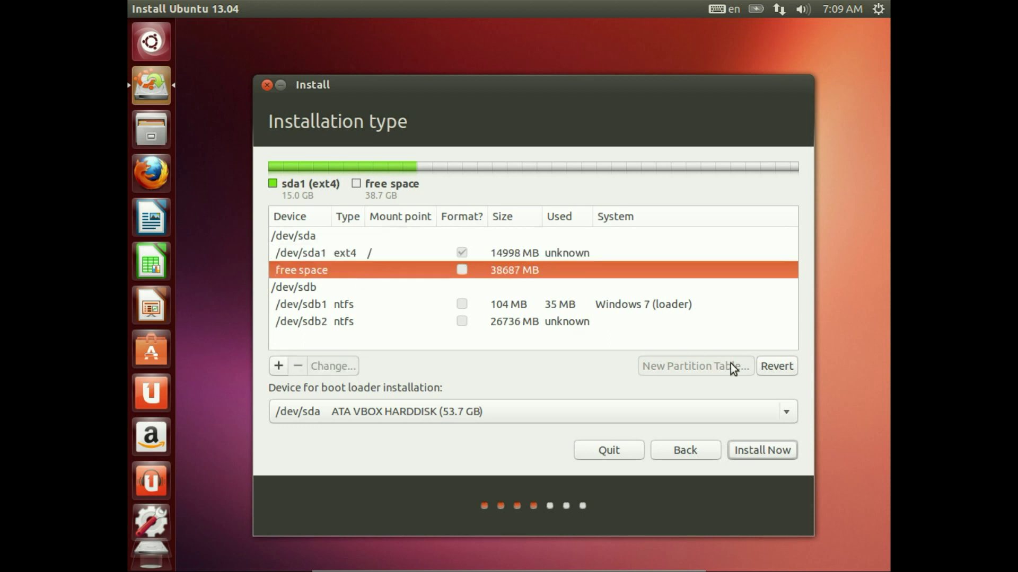
Step: Create a 4000 MB logical swap area at the beginning of the free space on /dev/sda
click(280, 366)
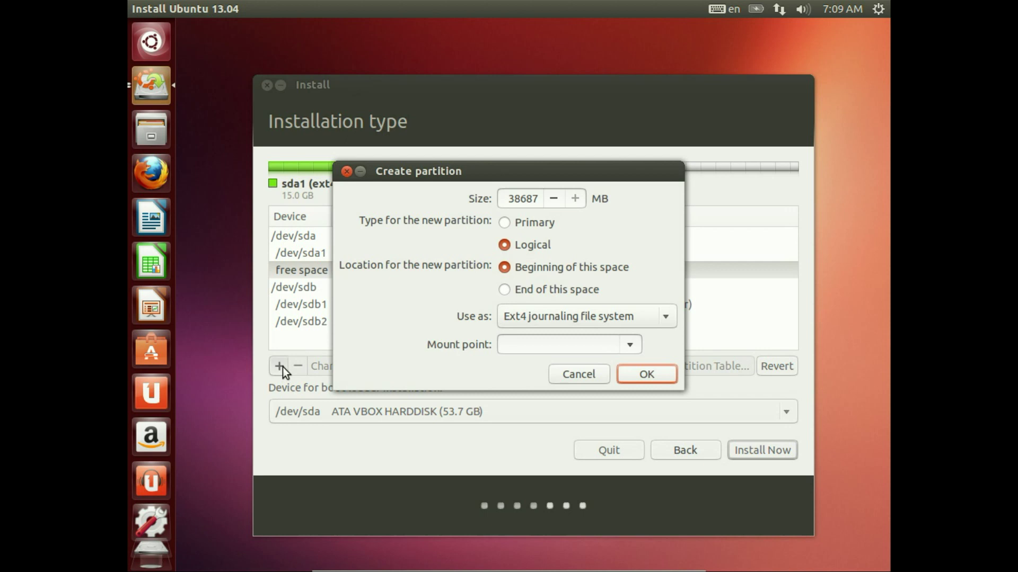
double_click(519, 198)
text(4000)
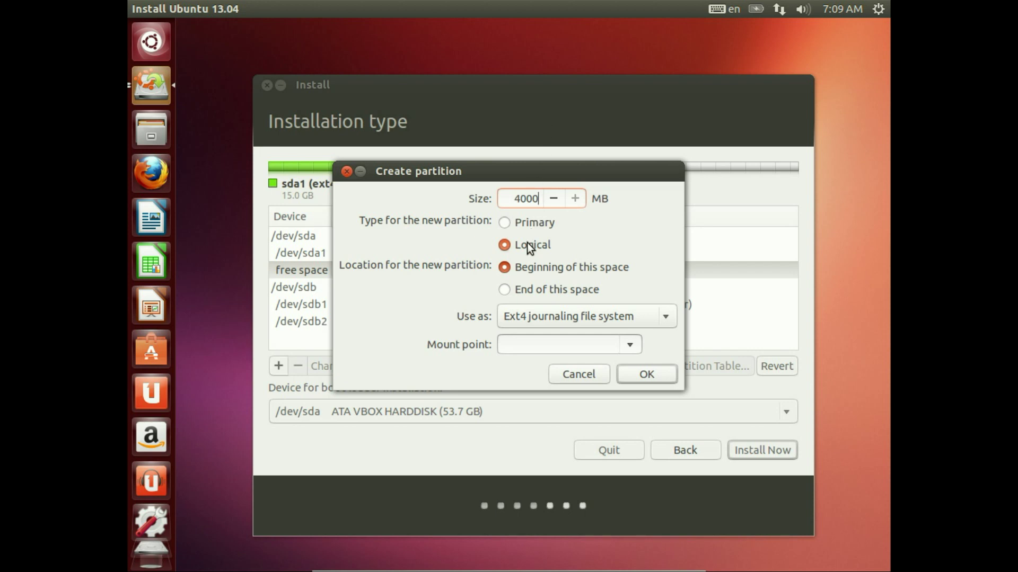
click(532, 316)
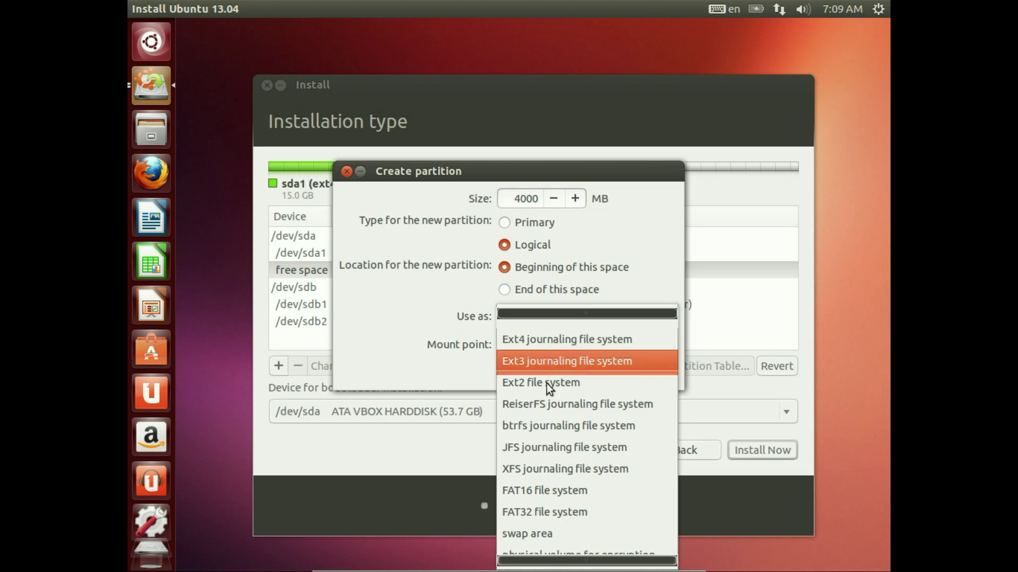
click(537, 513)
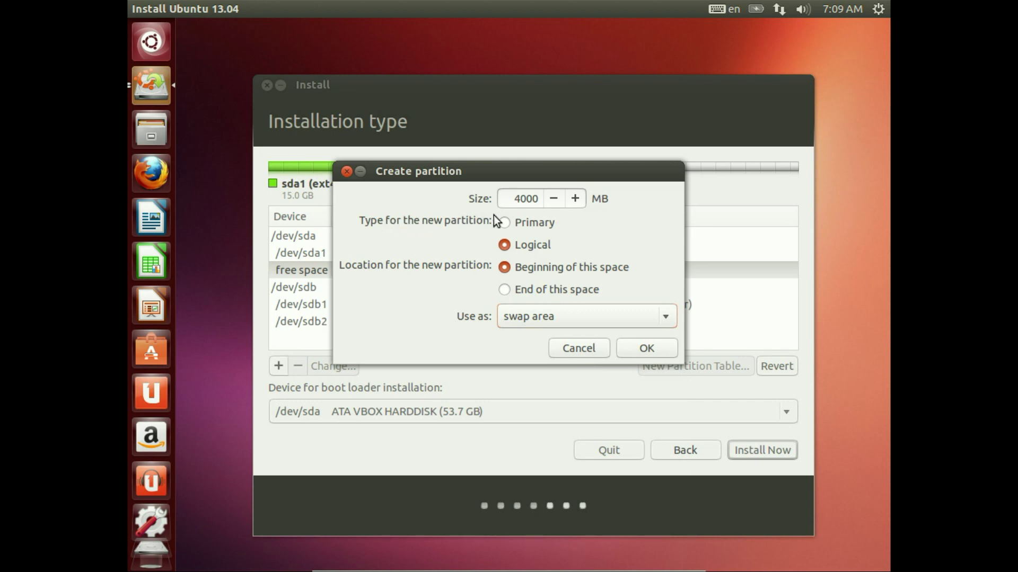
click(530, 240)
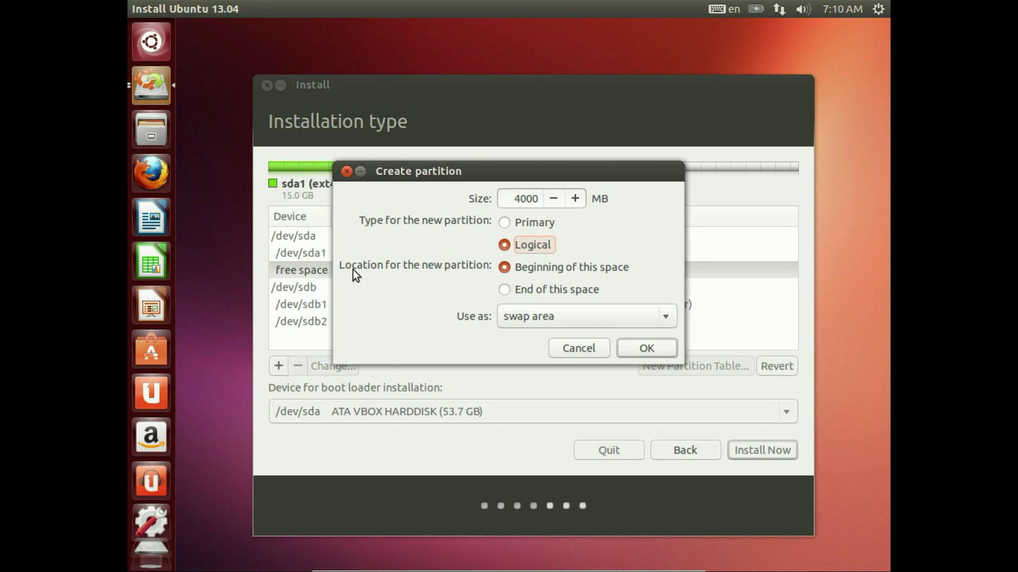
click(533, 268)
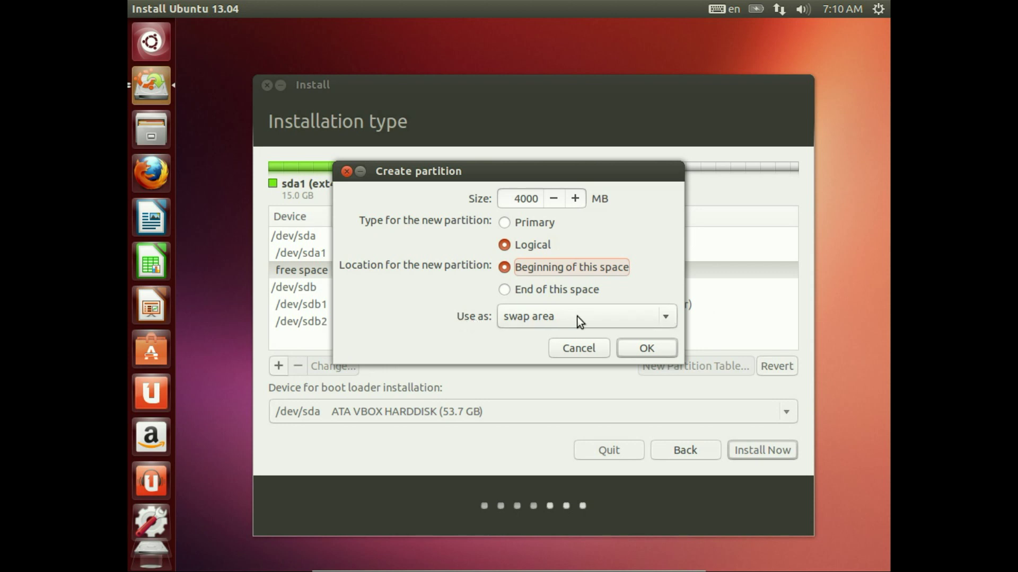
click(641, 350)
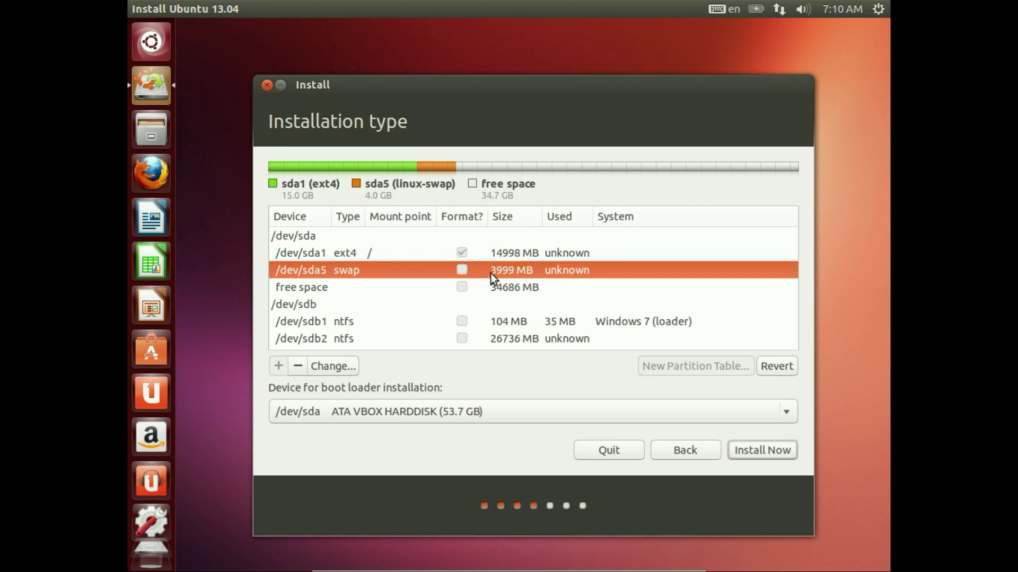
Step: Turn the remaining 34687 MB of free space into a logical Ext4 partition mounted at /home
click(481, 284)
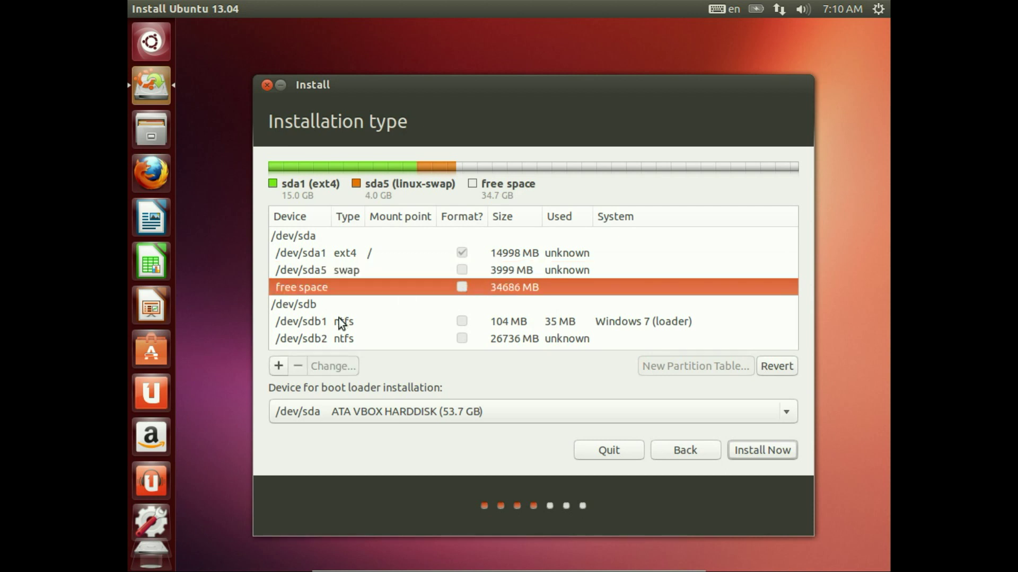
click(277, 365)
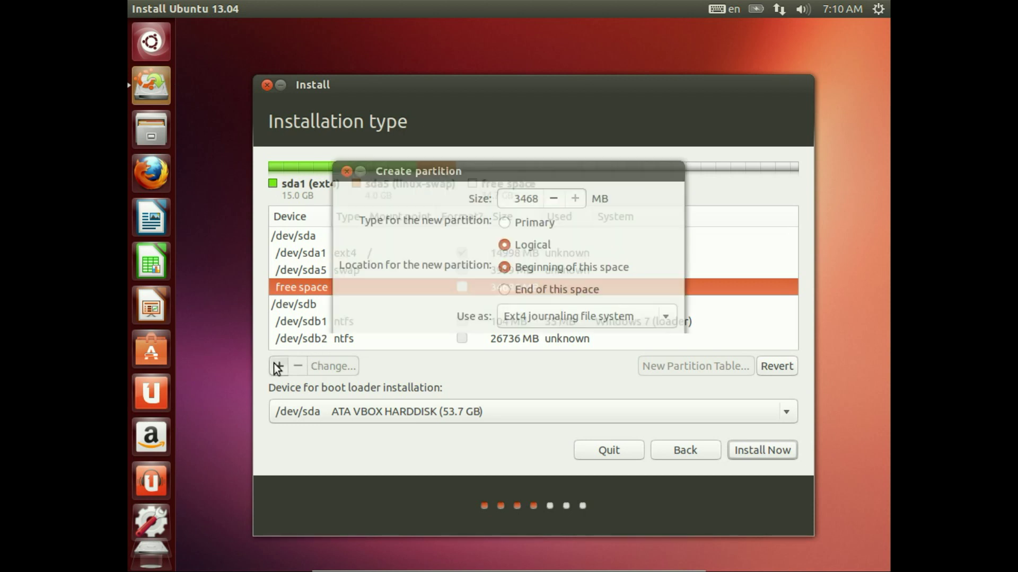
double_click(509, 199)
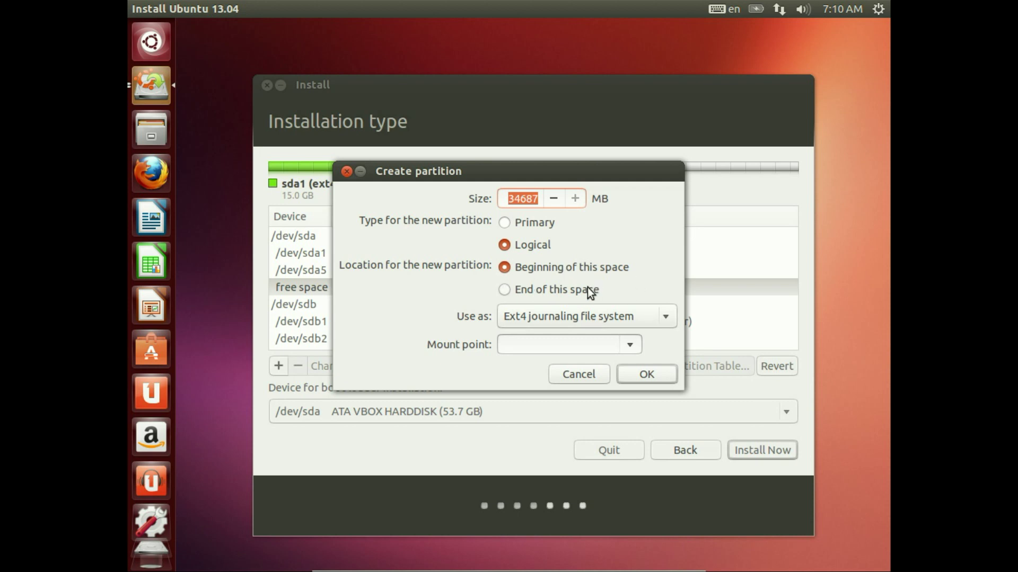
click(577, 316)
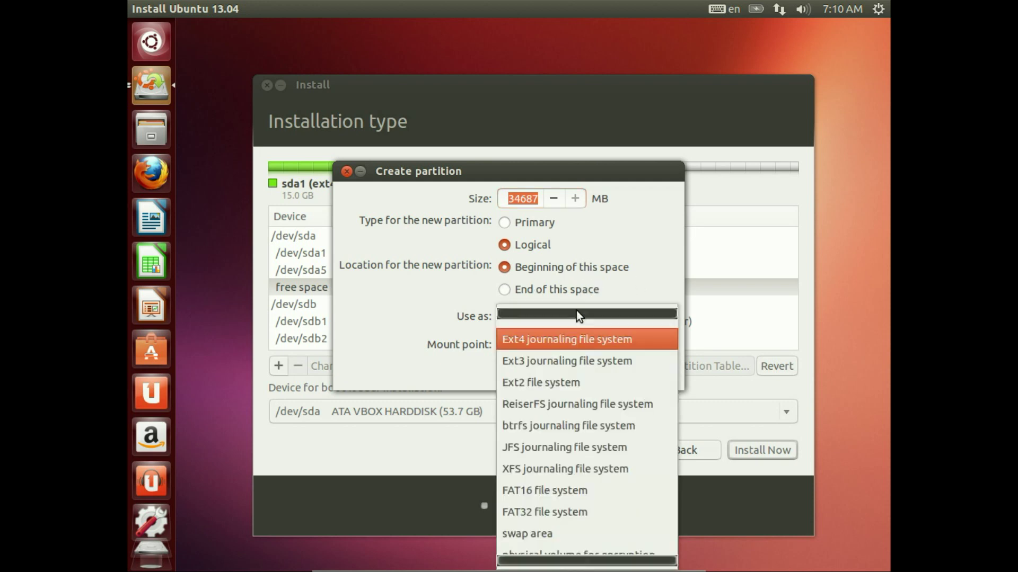
click(555, 341)
click(629, 346)
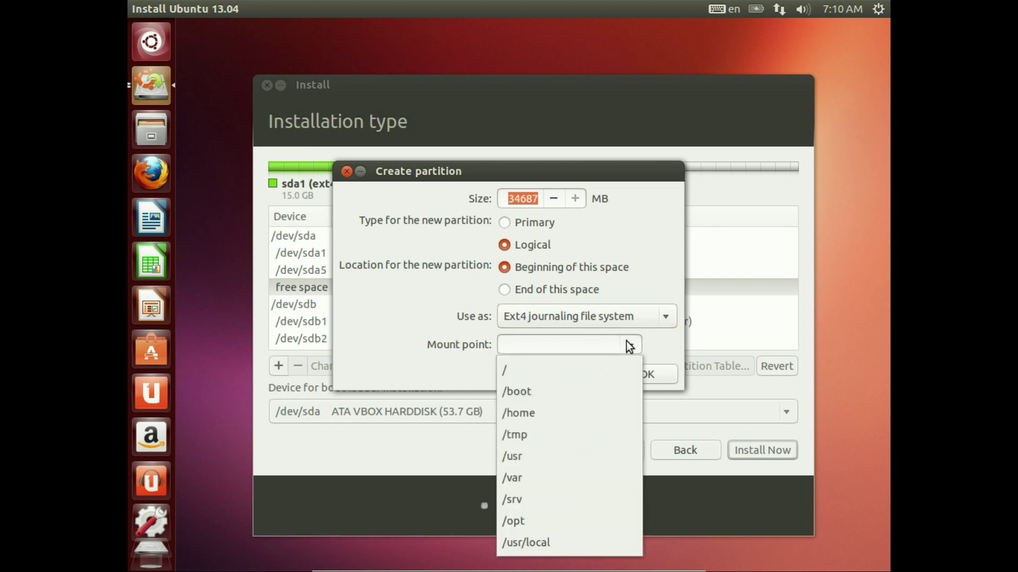
click(556, 411)
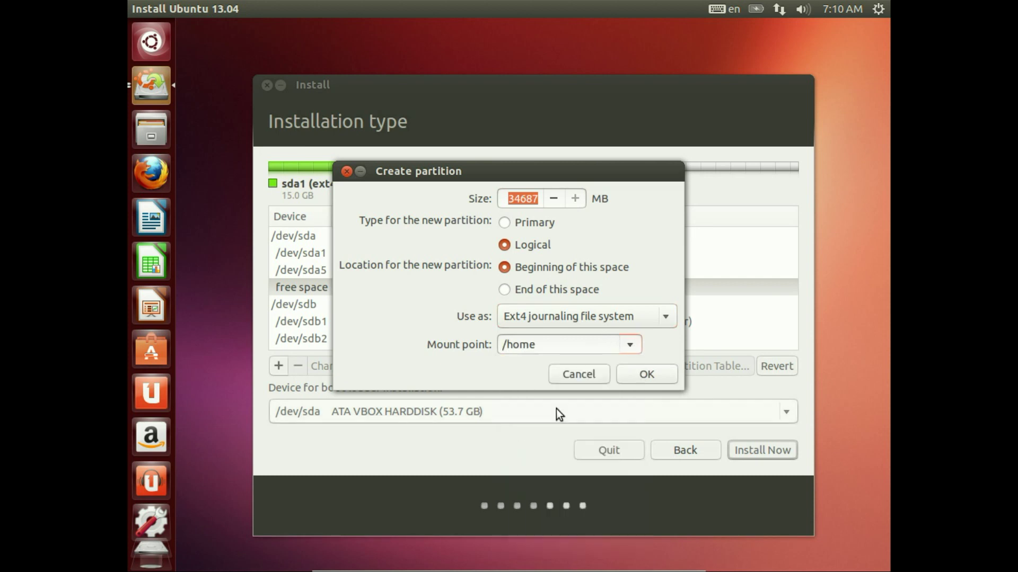
drag(540, 345, 502, 345)
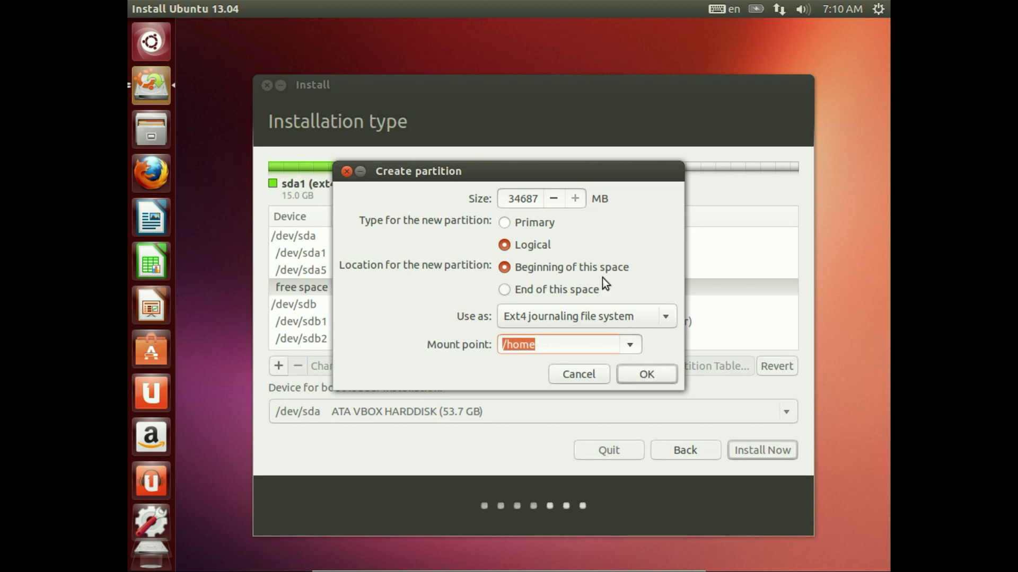
double_click(521, 193)
drag(497, 171, 631, 200)
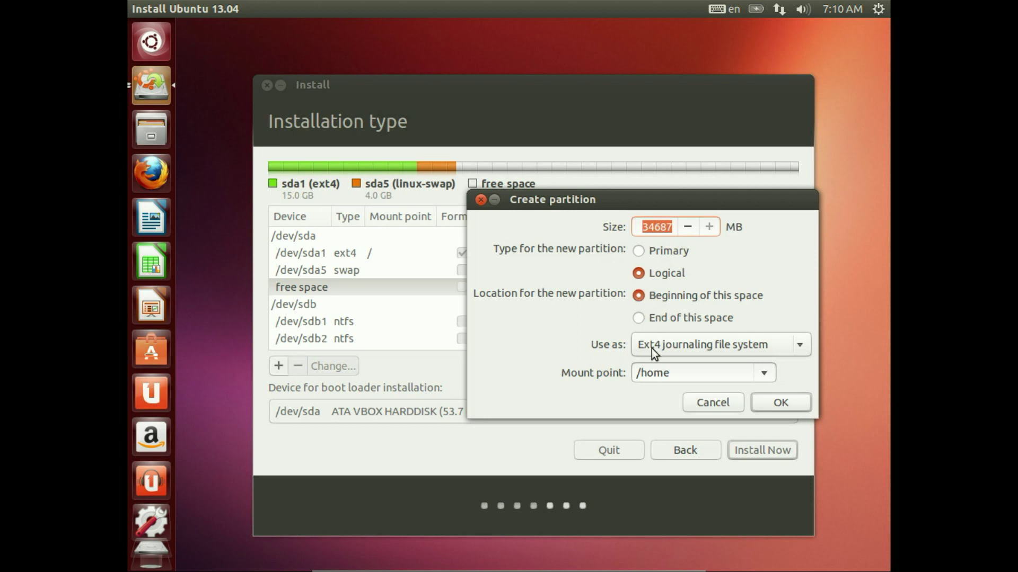
drag(557, 199, 527, 180)
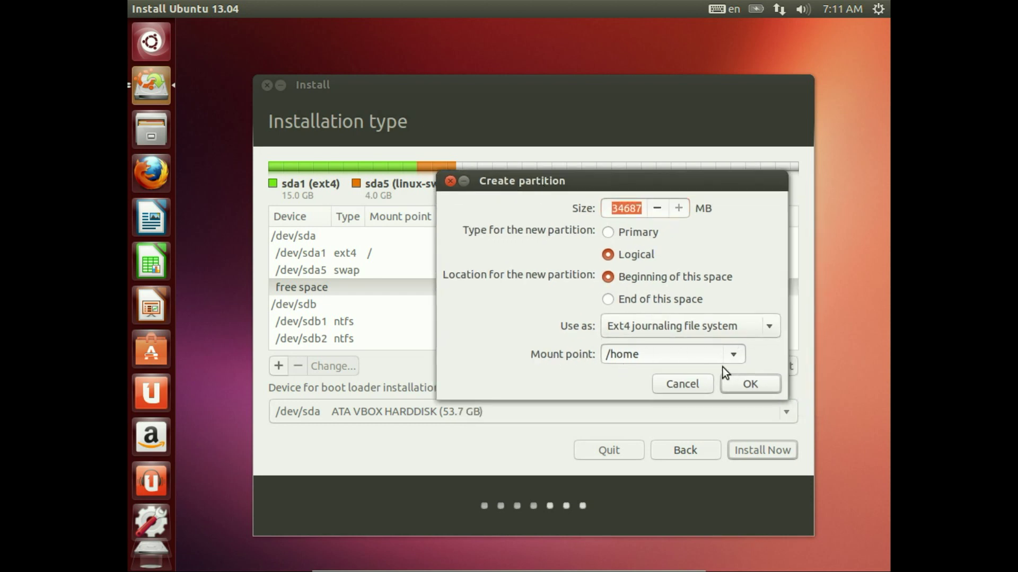
click(750, 384)
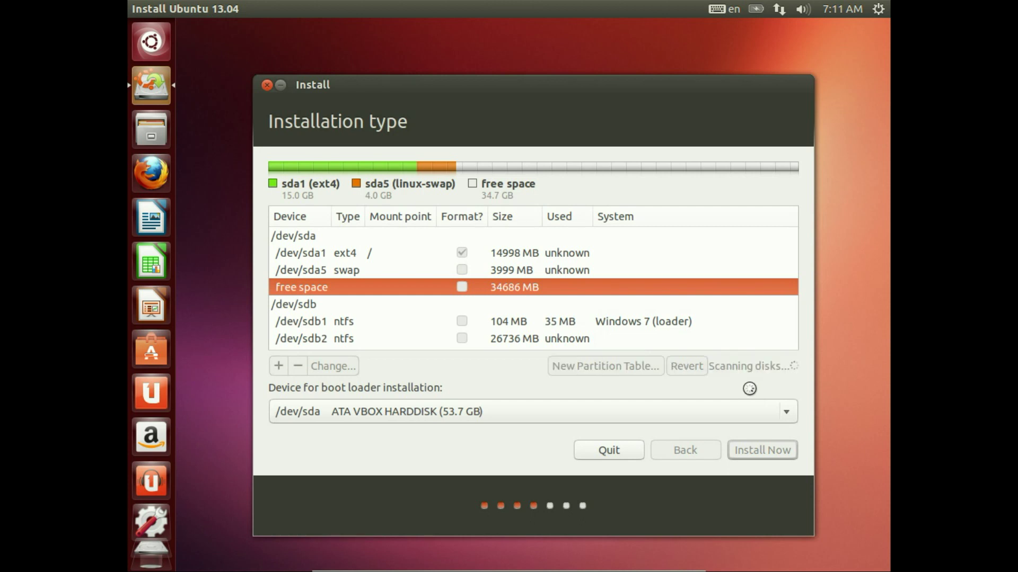
Step: Check the /dev/sda1 root partition settings without changes, then begin installing with this layout
click(354, 287)
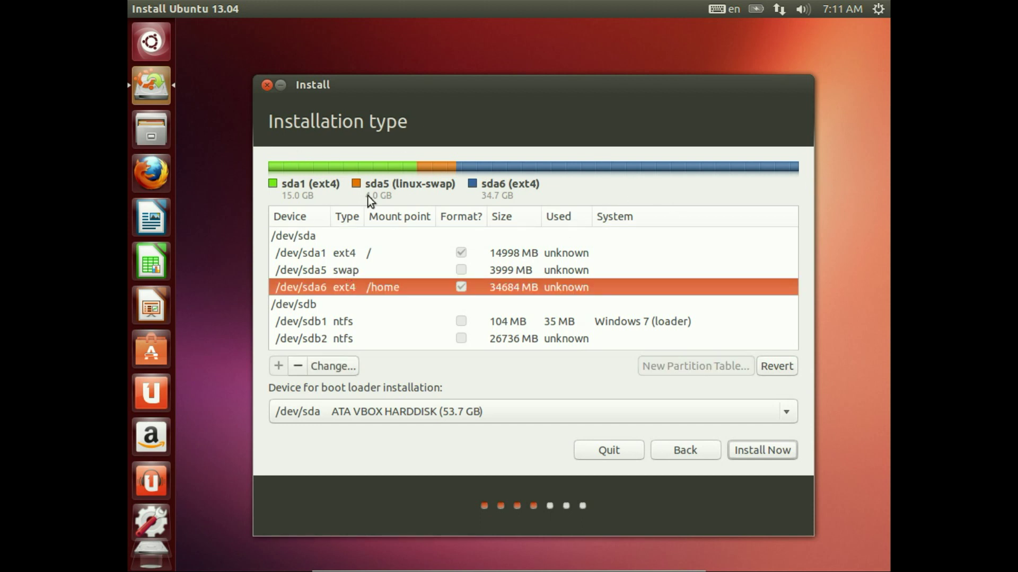
click(495, 252)
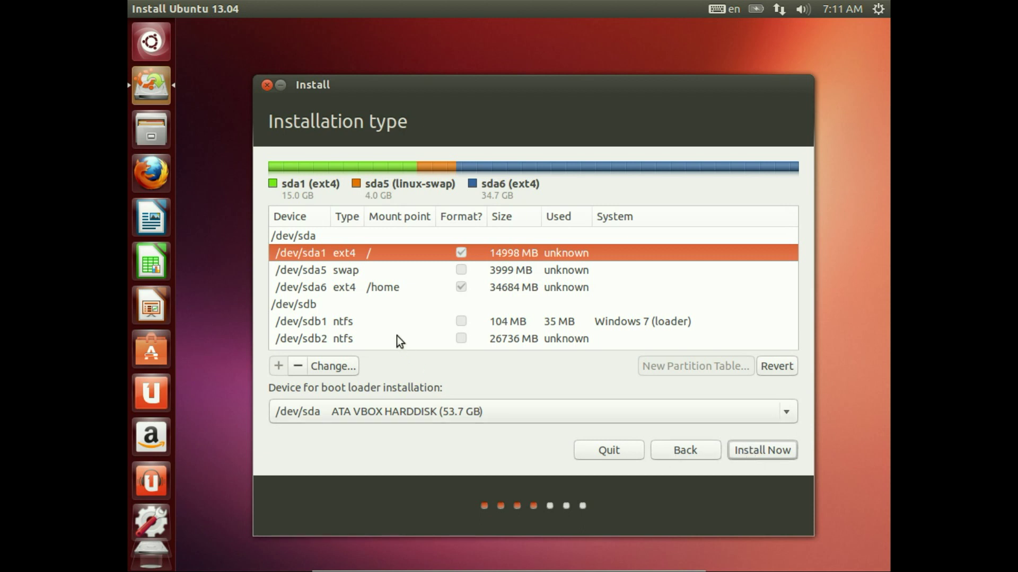
click(329, 363)
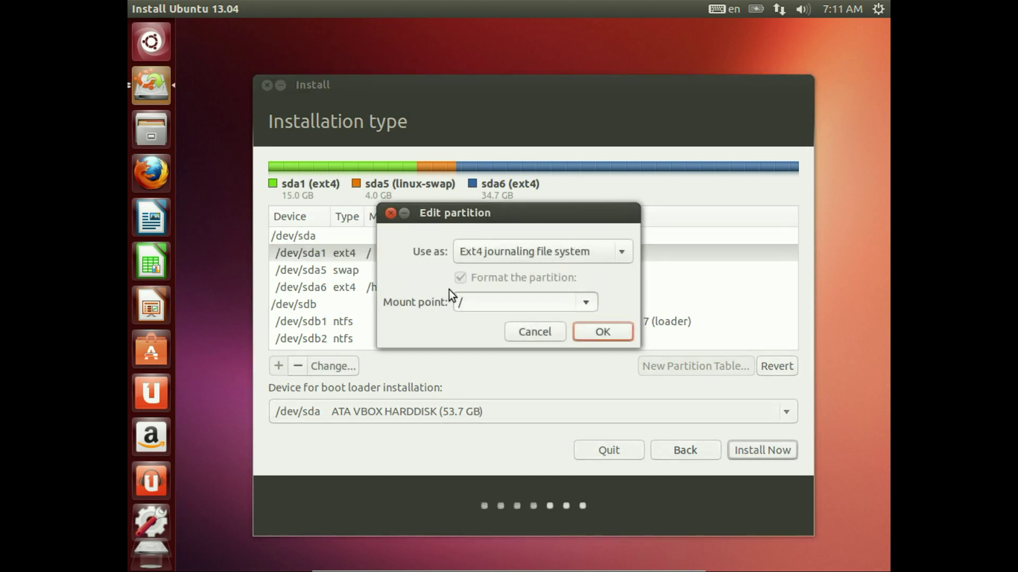
click(536, 333)
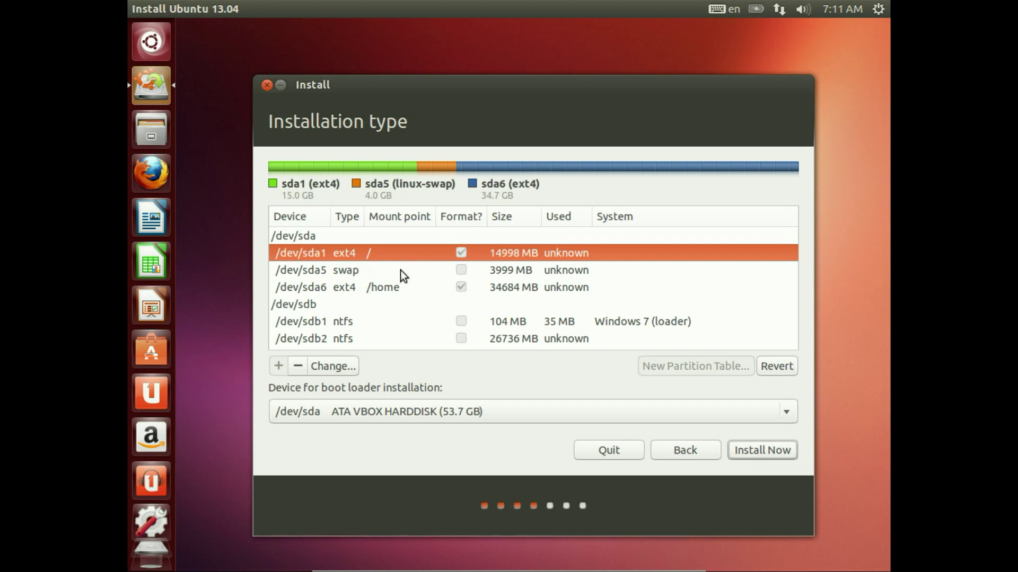
click(396, 287)
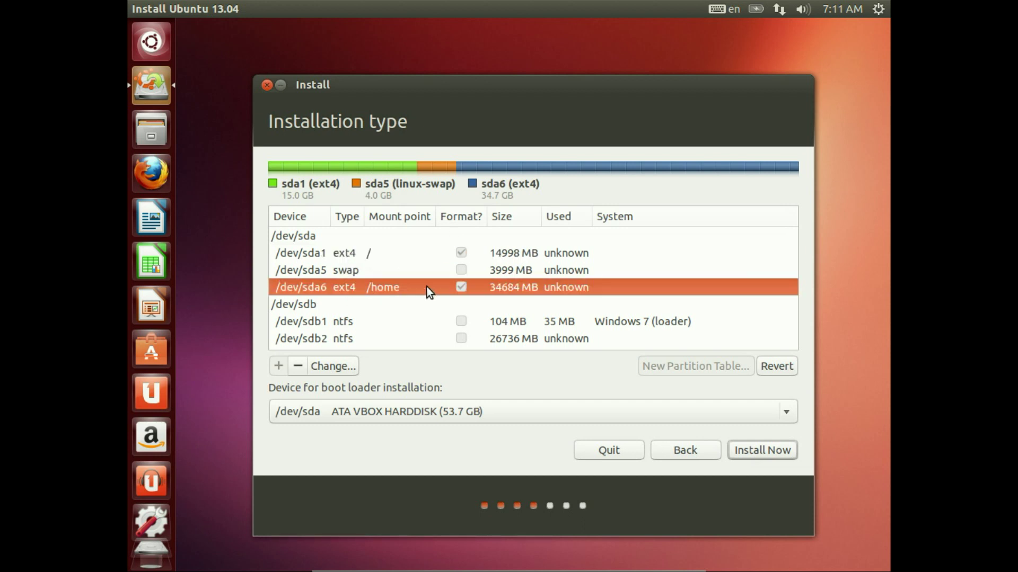
click(774, 451)
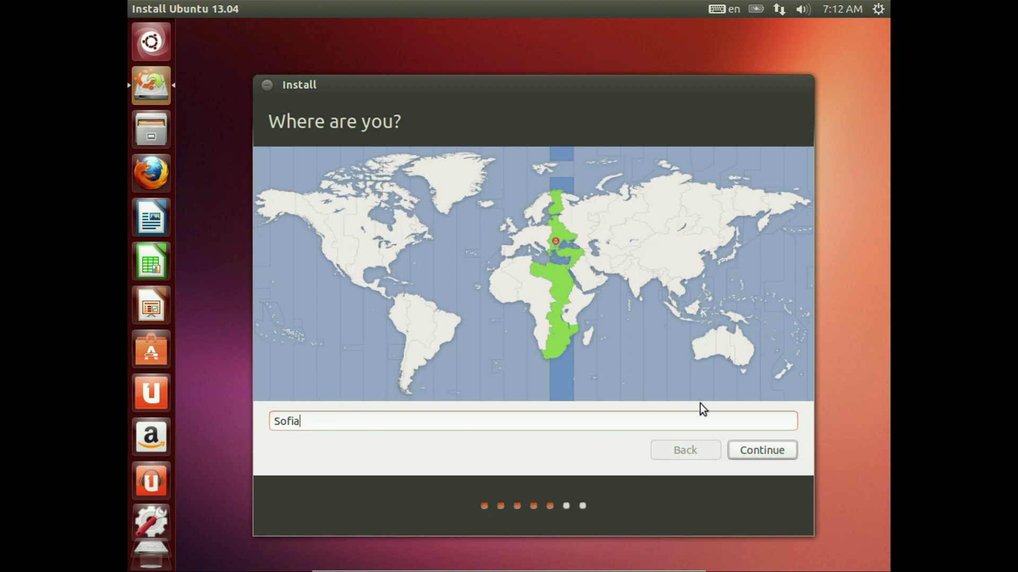
Step: Keep Sofia as the time zone location and continue
click(754, 451)
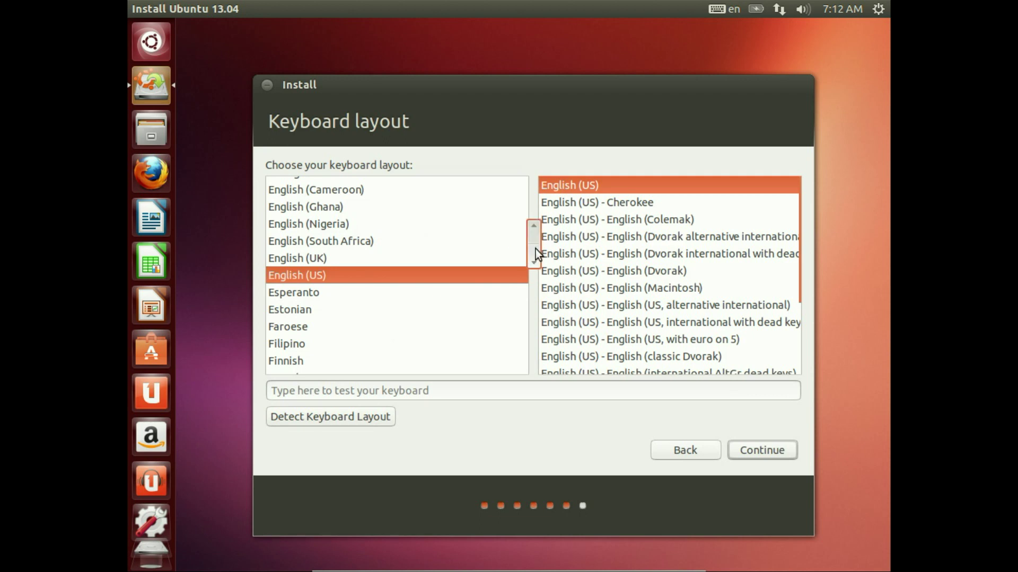
Step: Choose the Bulgarian keyboard layout, dismiss the detection prompt, and continue
drag(533, 249, 536, 219)
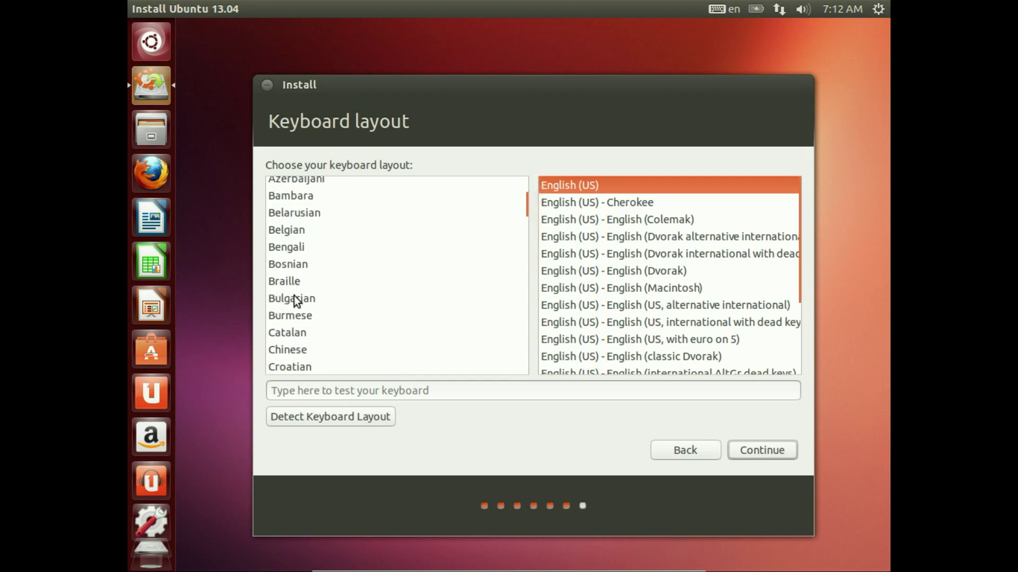
click(294, 299)
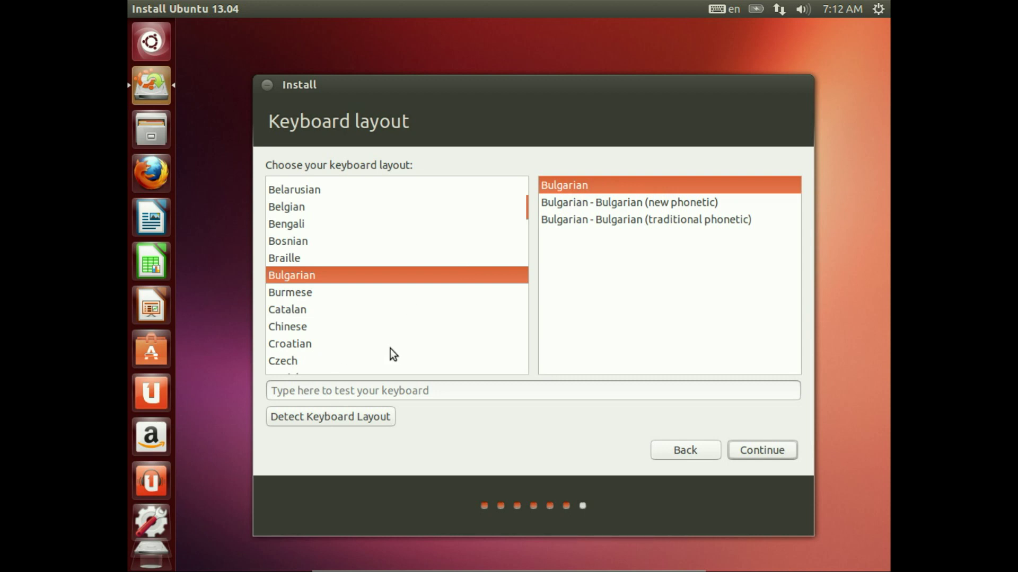
click(351, 418)
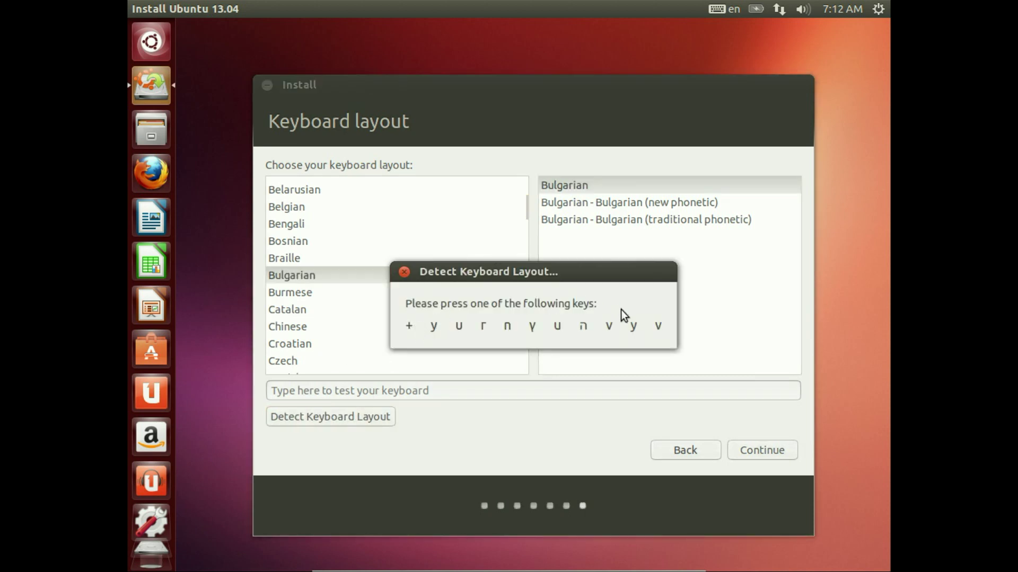
click(401, 272)
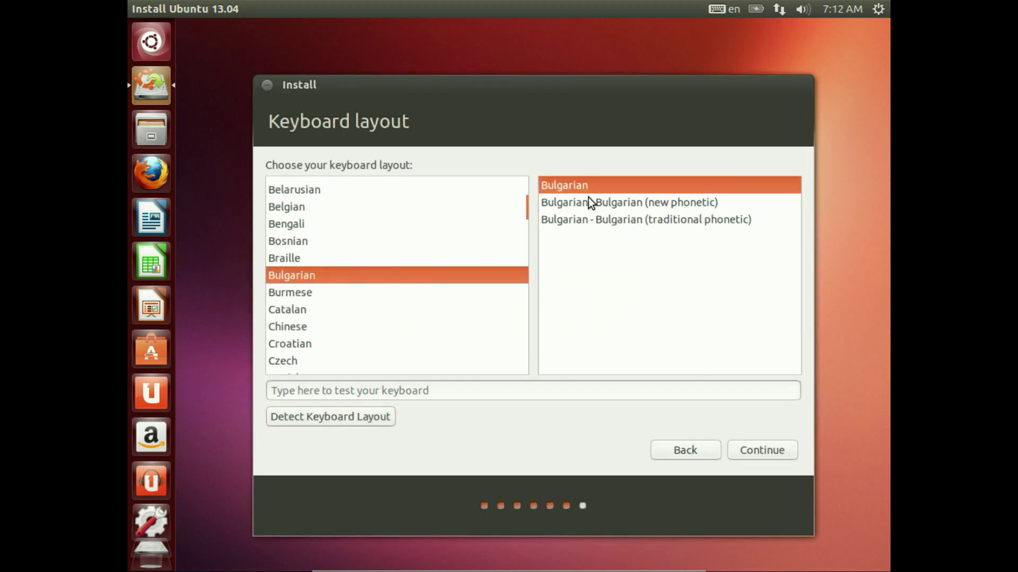
click(767, 450)
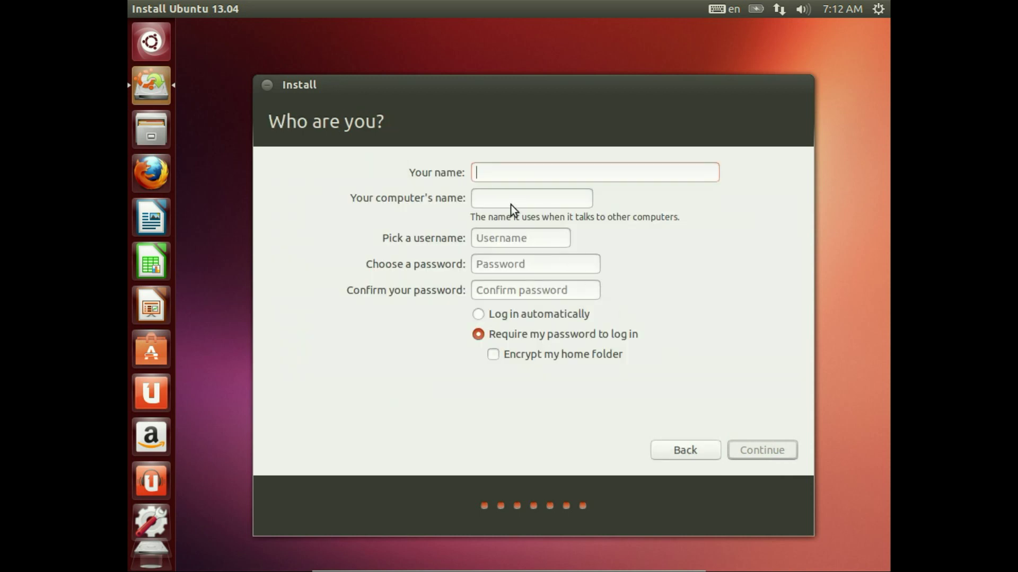
Step: Enter the user's full name, computer name 'ubuntuo', and a username
text(Ivan Ivanov)
key(Tab)
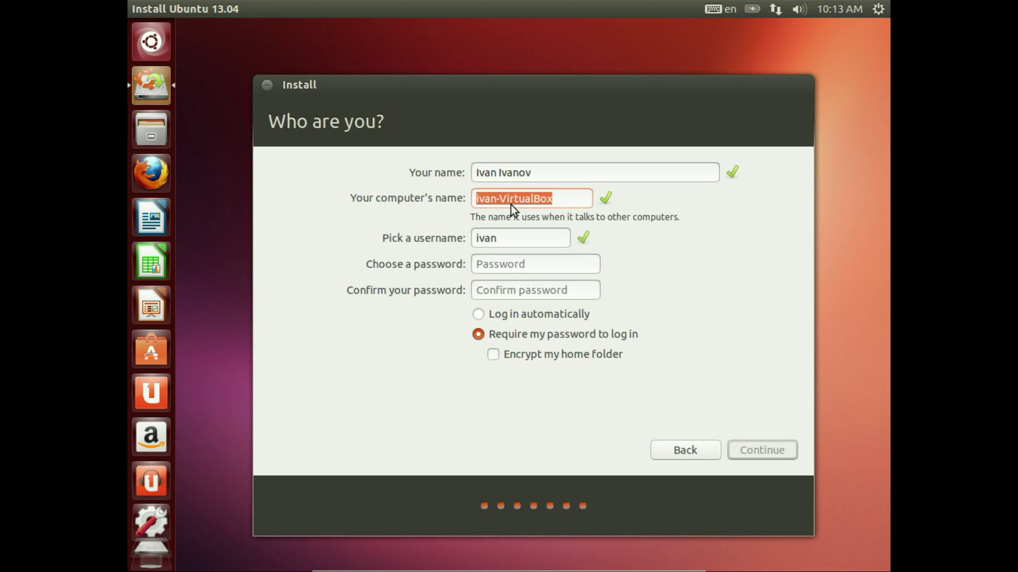
text(ubuntu)
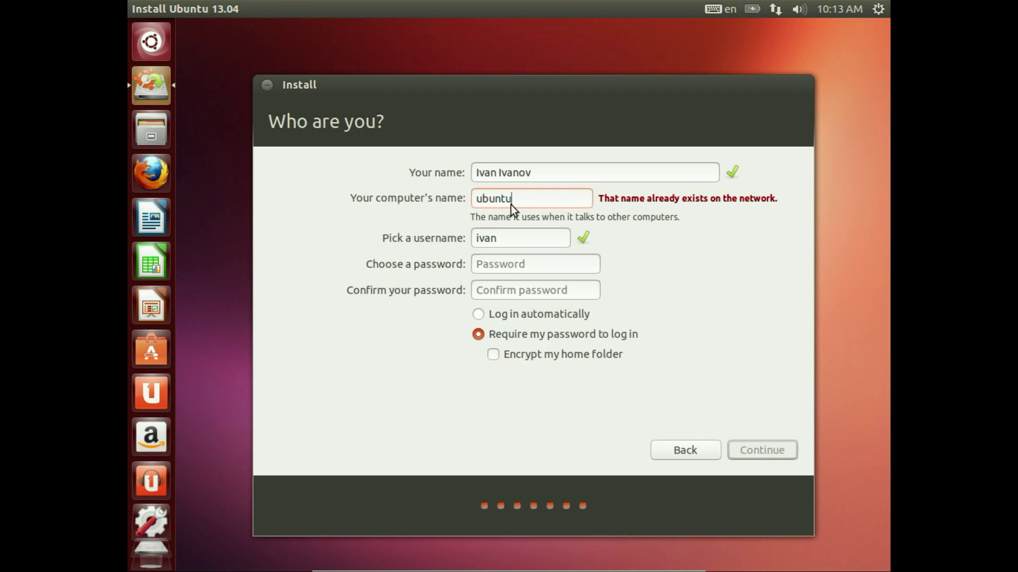
text(os)
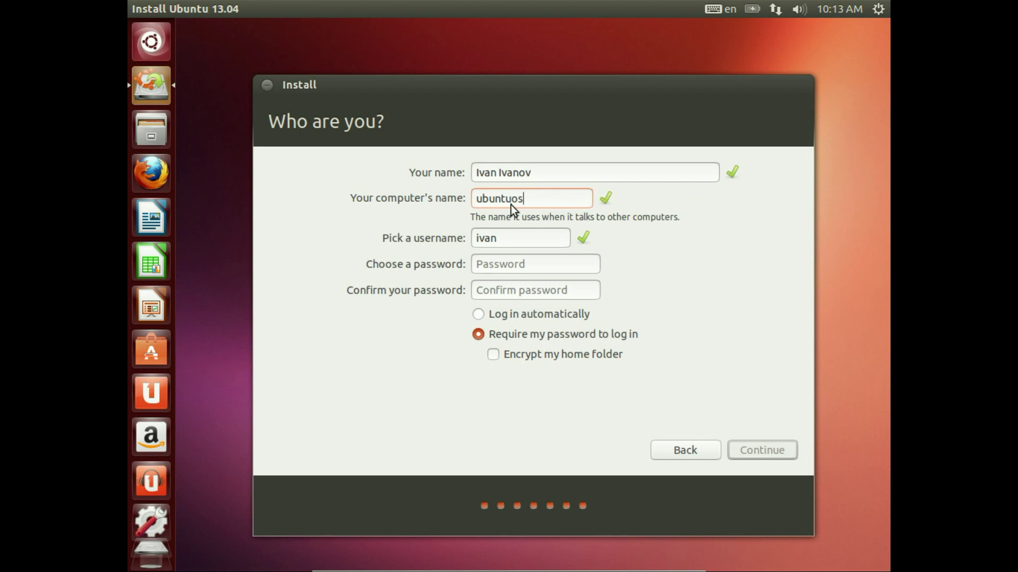
key(Tab)
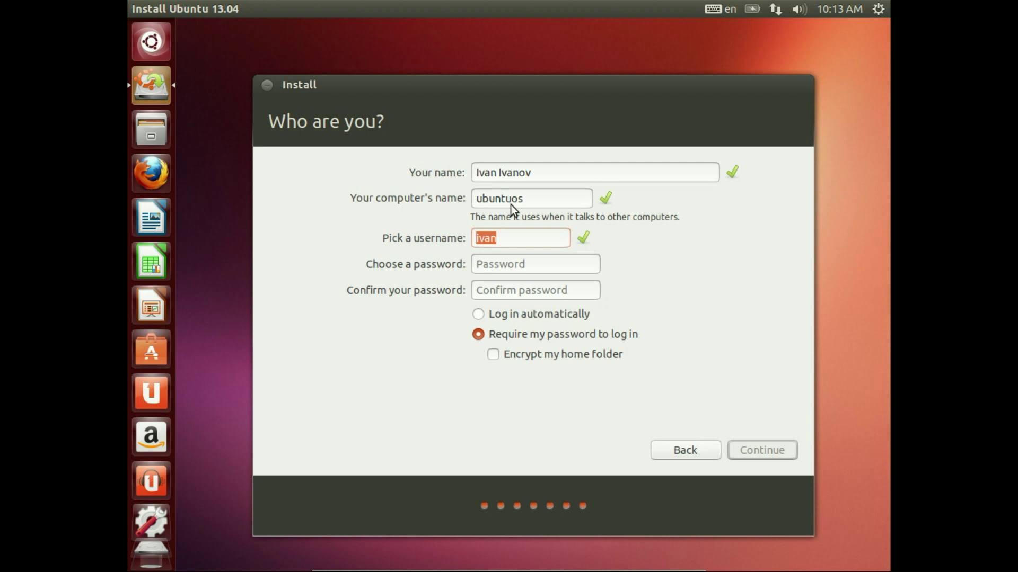
text(suricactus)
key(Tab)
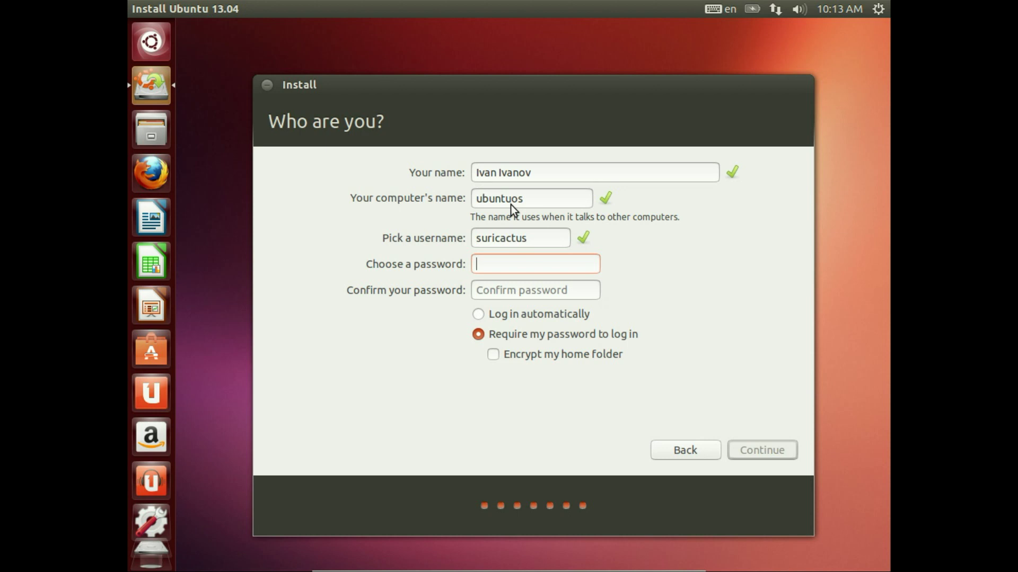
Step: Set and confirm the six-character login password
text(123456)
key(Tab)
text(123456)
key(Tab)
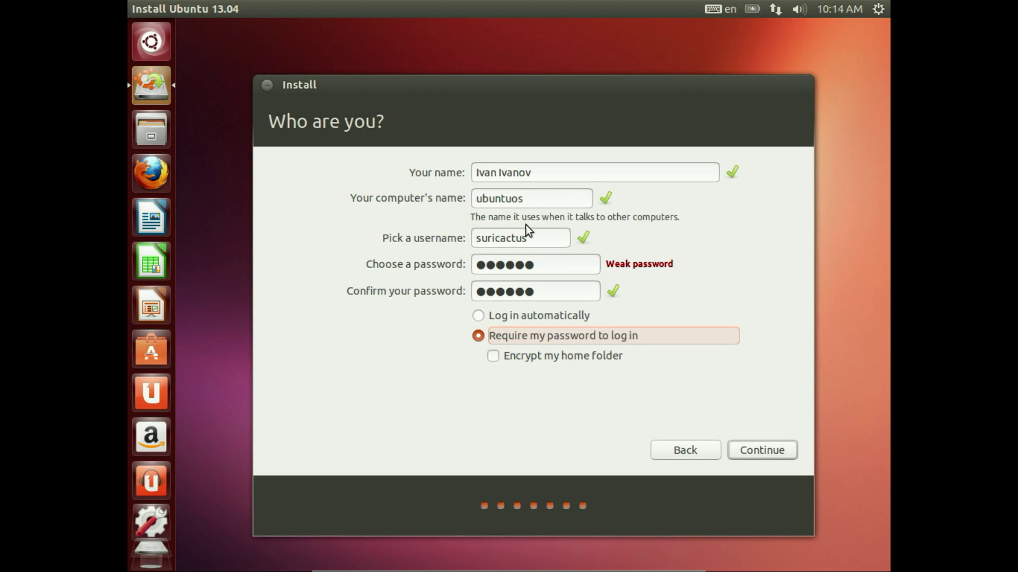
Step: Review the account details and continue to start the installation
drag(539, 194, 439, 188)
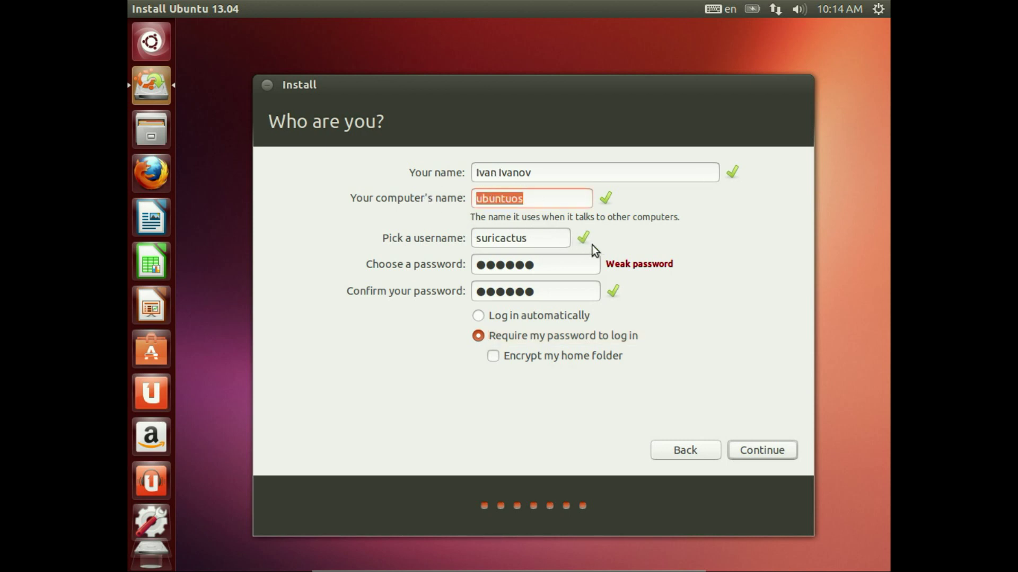
drag(565, 243, 384, 220)
drag(577, 268, 431, 253)
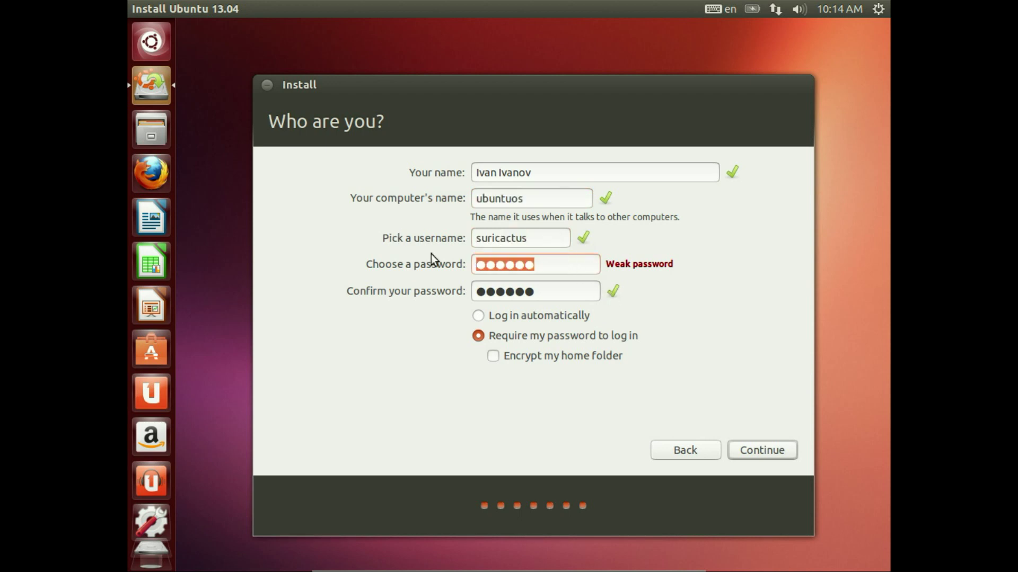
double_click(518, 295)
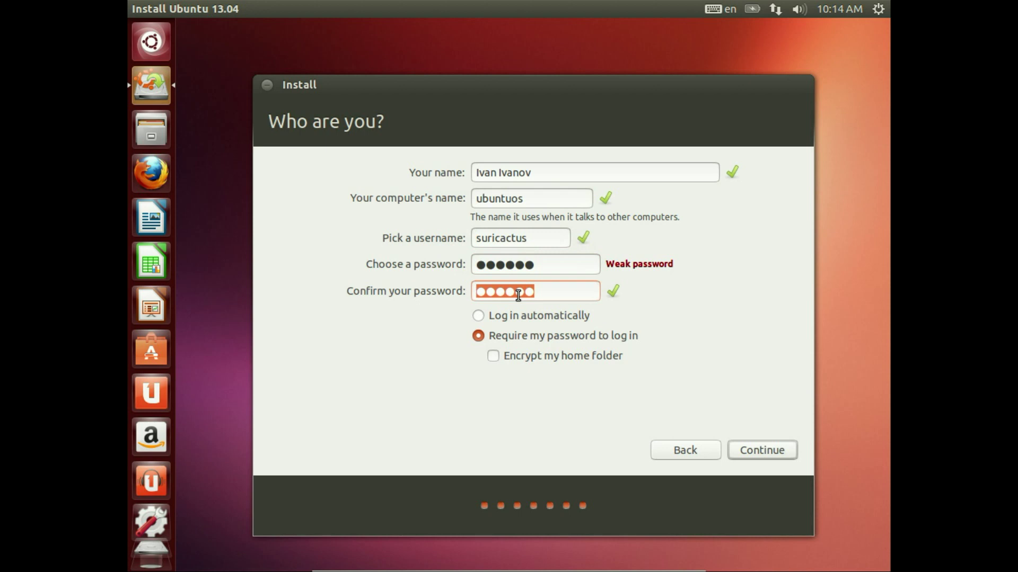
click(753, 452)
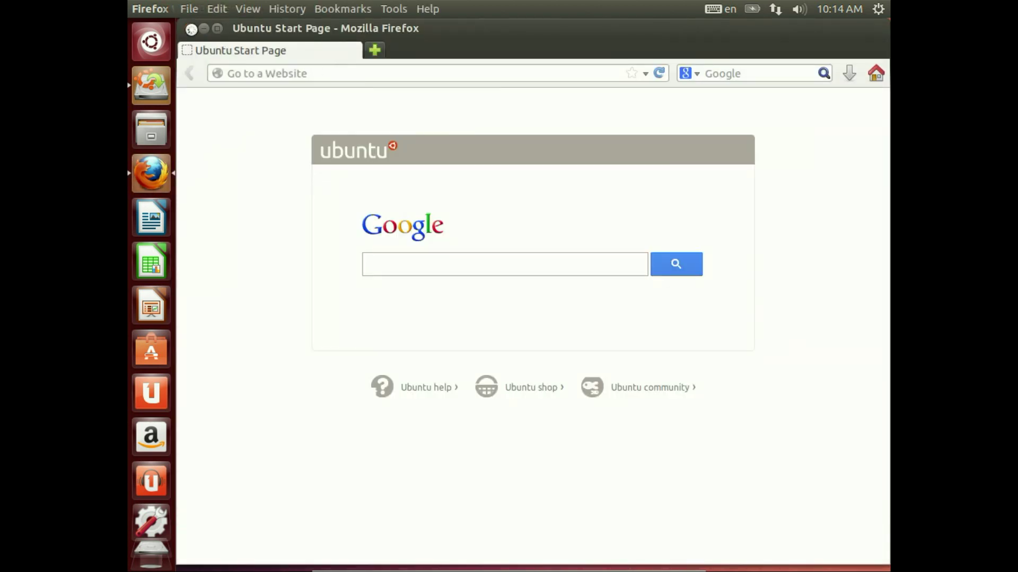
Step: Close the Firefox window showing the Ubuntu Start Page
click(190, 28)
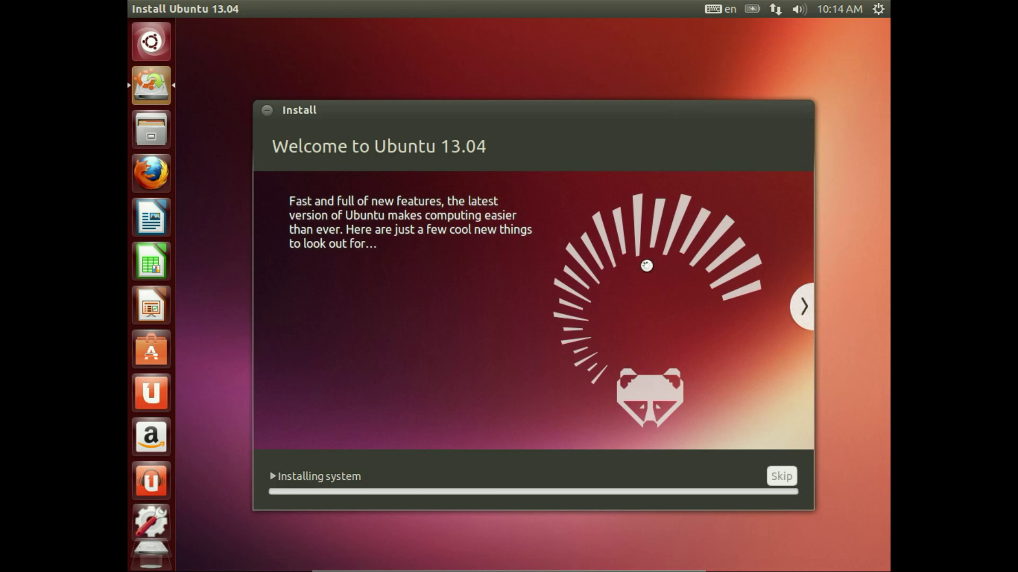
Step: Advance the installer slideshow through to its final slide
click(805, 305)
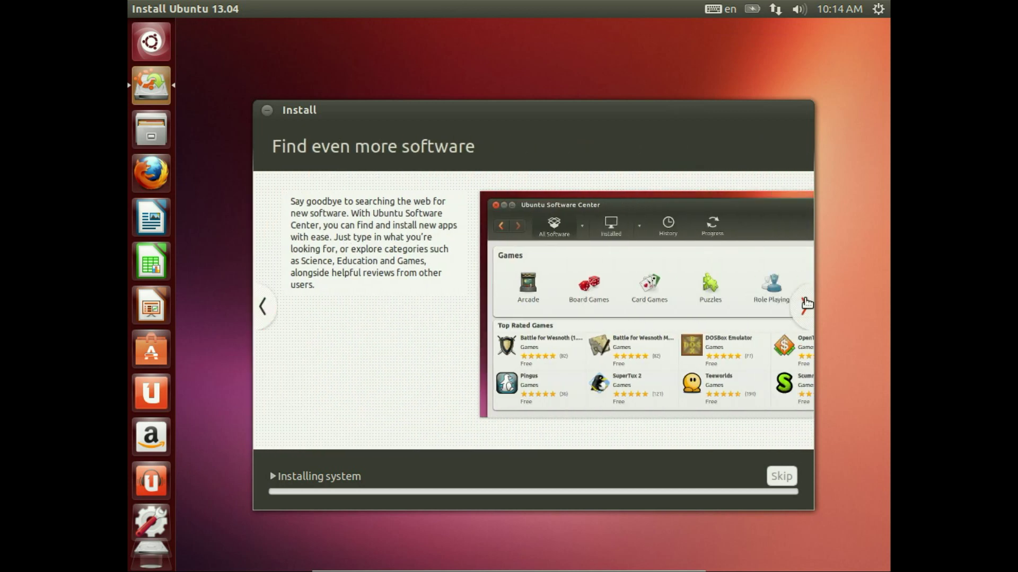
click(805, 304)
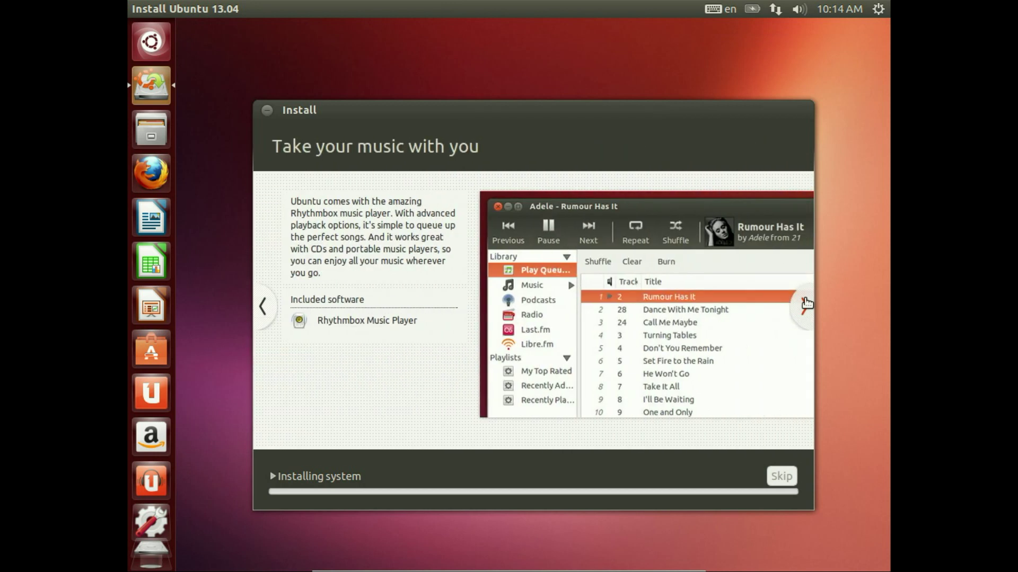
click(805, 304)
click(805, 304)
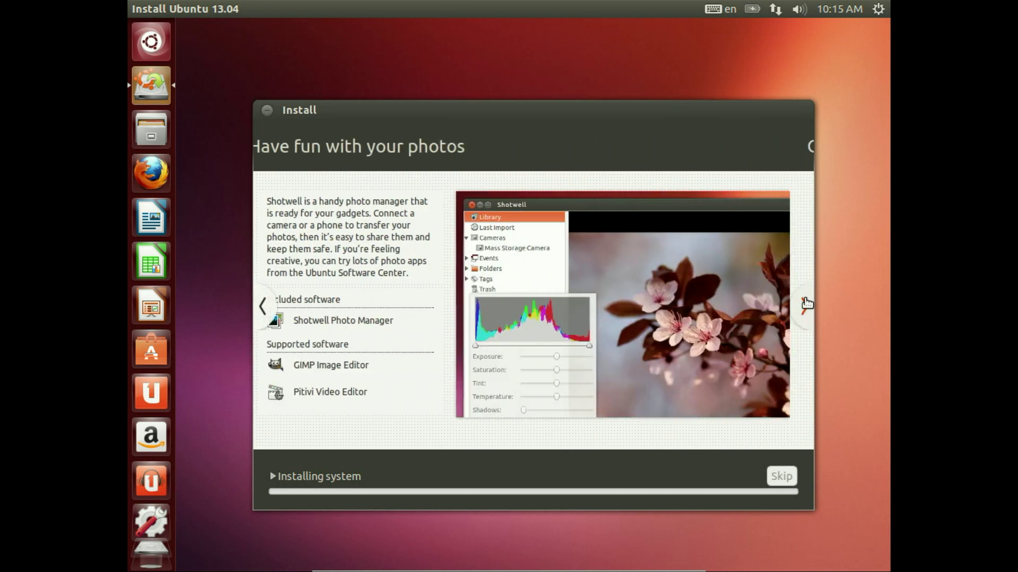
click(806, 303)
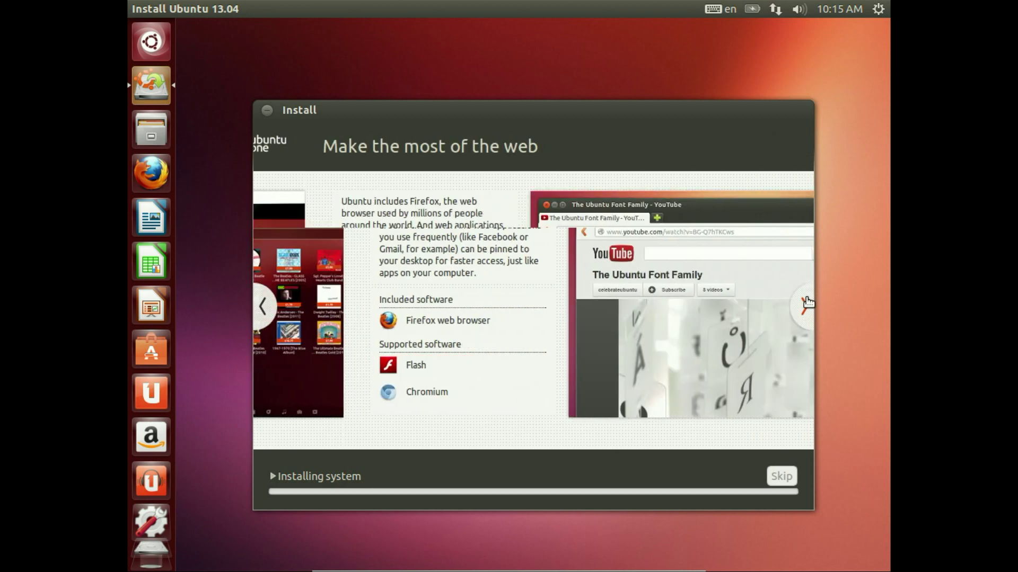
click(806, 304)
click(806, 303)
click(807, 301)
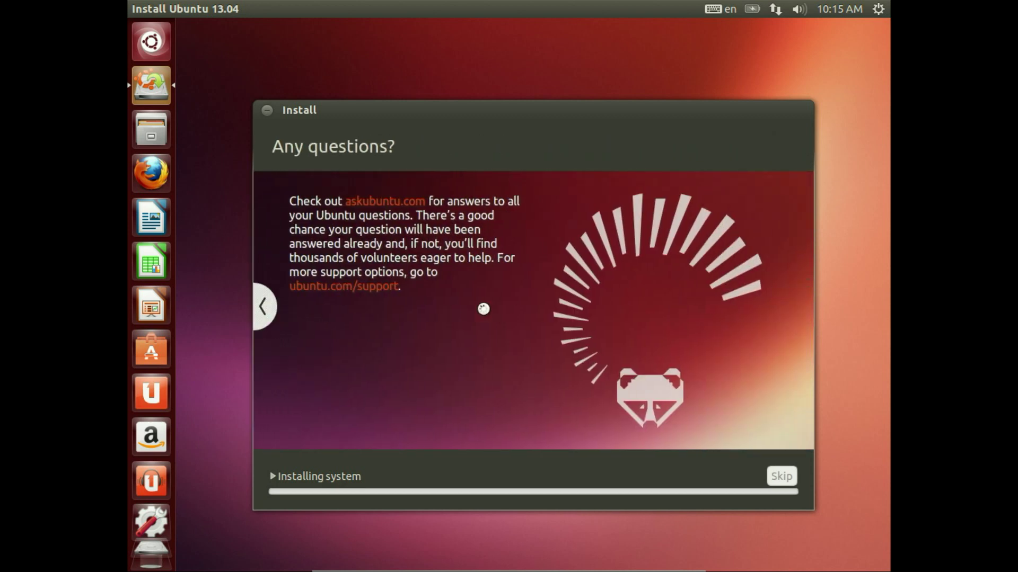
Step: Expand the details panel to view the terminal installation log
click(298, 478)
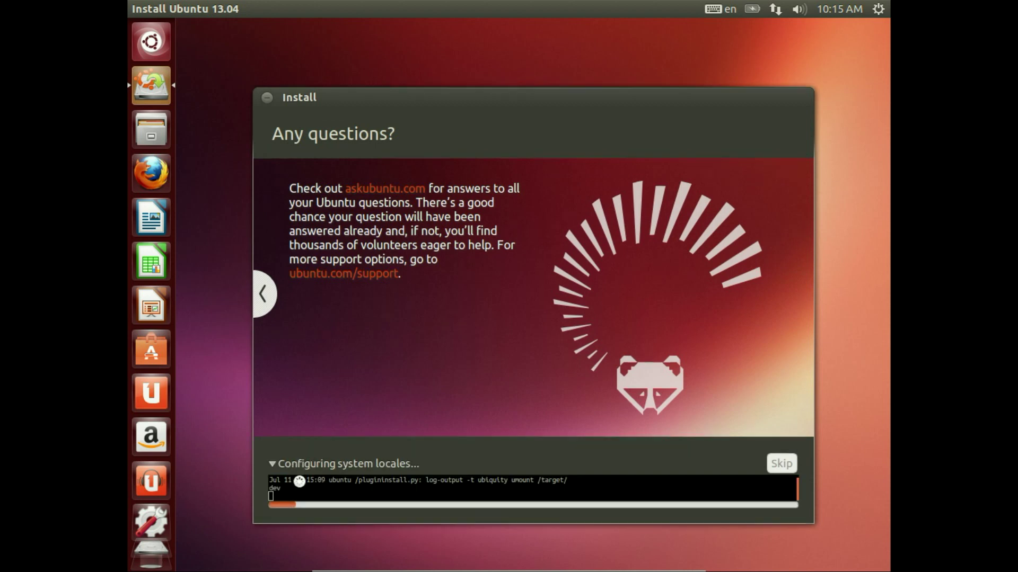
drag(462, 487, 325, 463)
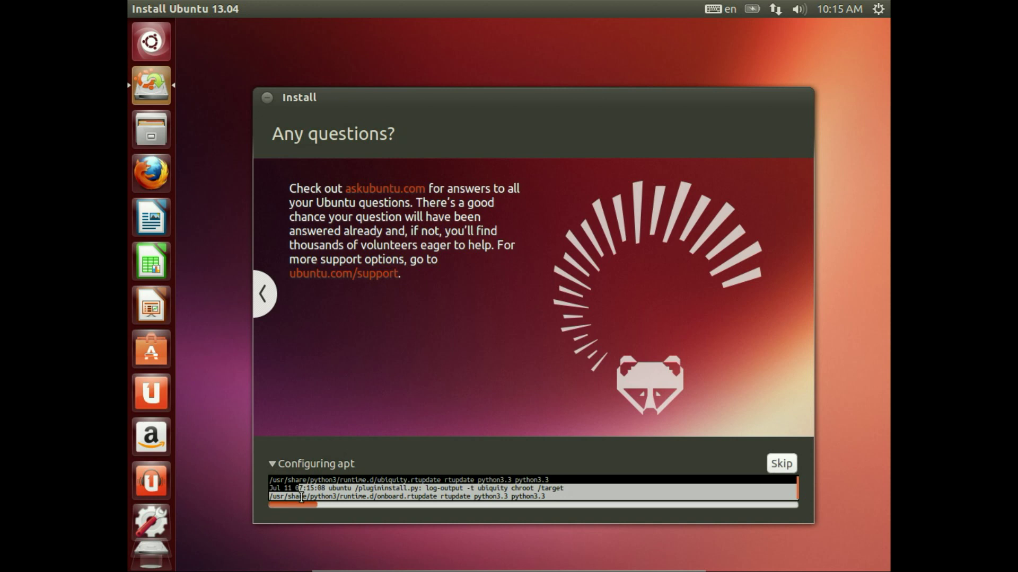
click(361, 488)
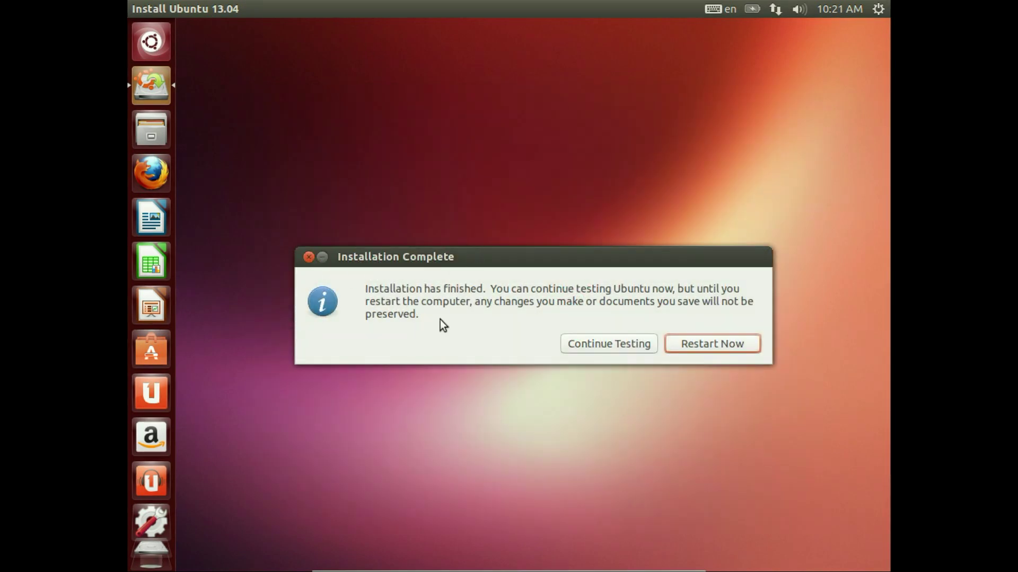
Step: Move the Installation Complete dialog up and choose Restart Now
drag(467, 265, 466, 234)
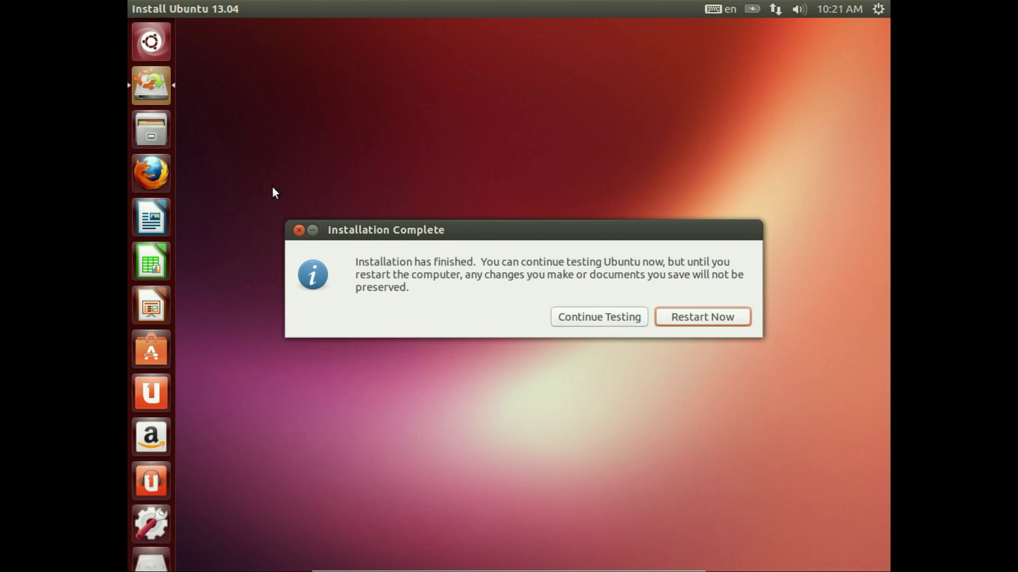
click(707, 316)
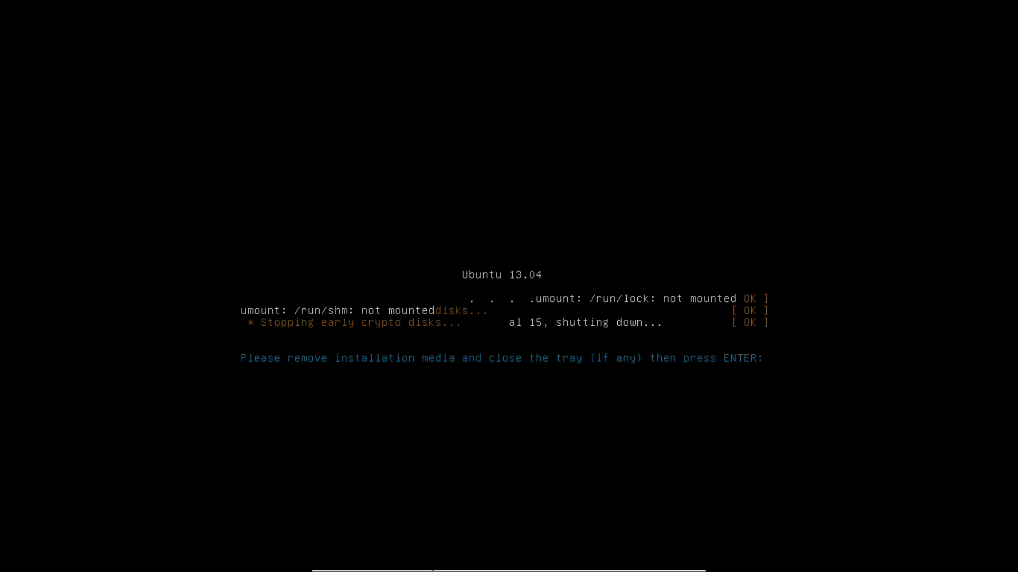
Step: Eject the ubuntu-13.04 ISO from the virtual CD/DVD drive and confirm the reboot prompt
click(456, 561)
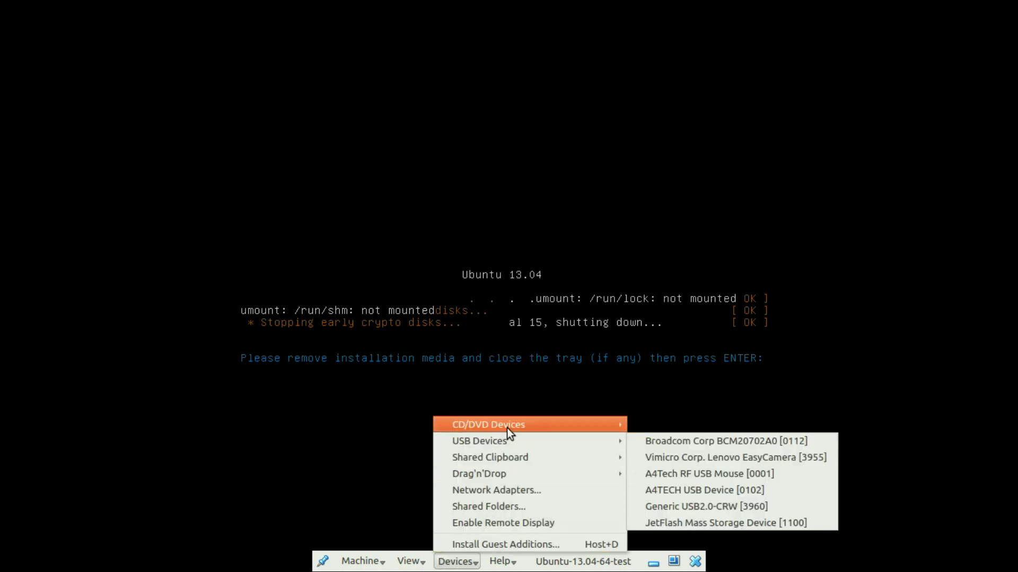
mouse_move(507, 427)
click(703, 451)
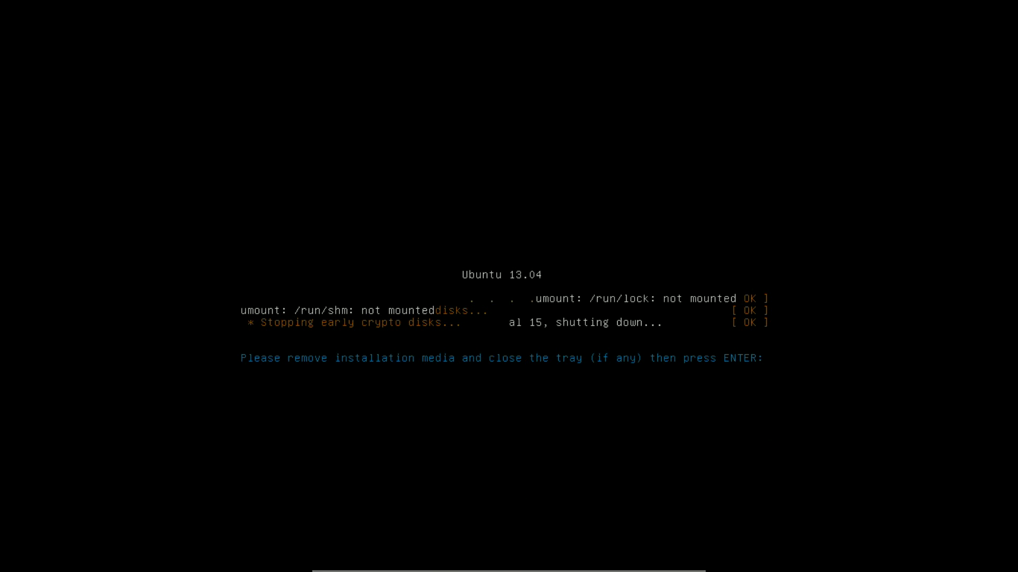
mouse_move(438, 566)
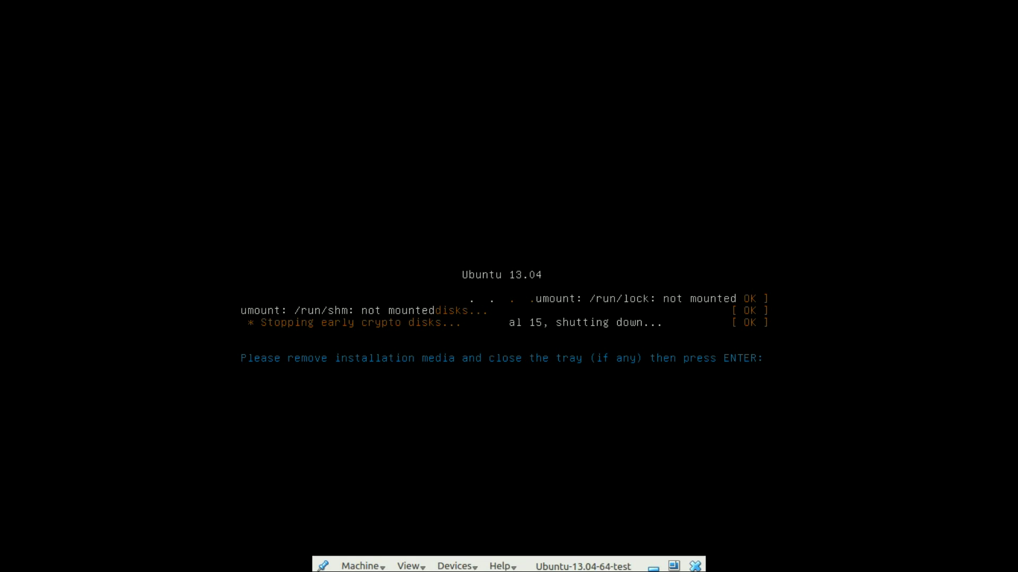
key(Return)
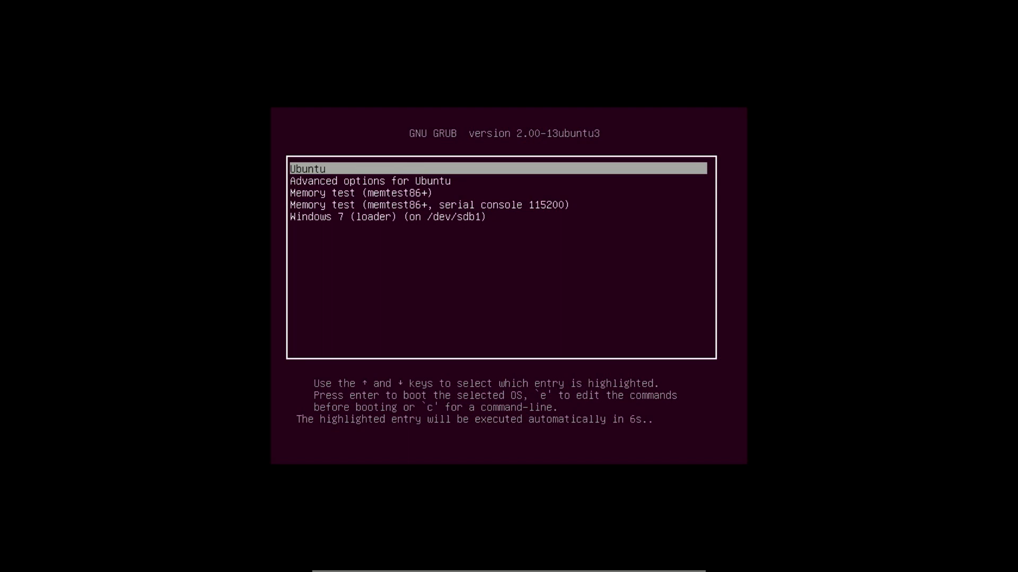
Step: Start the installed Ubuntu 13.04 from the GRUB menu's Ubuntu entry
key(Return)
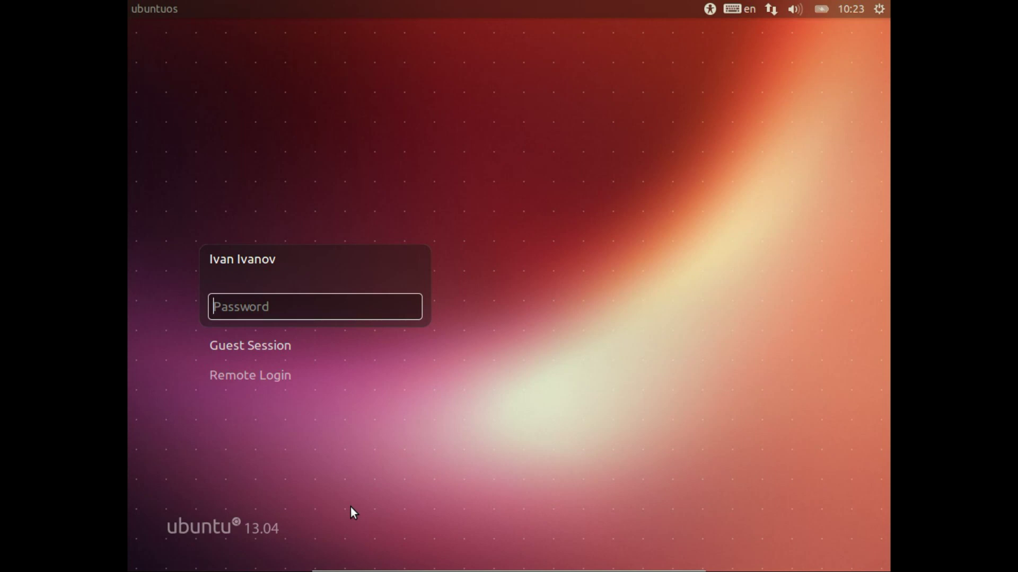
Step: Log in to the new user account with its password at the login screen
click(288, 350)
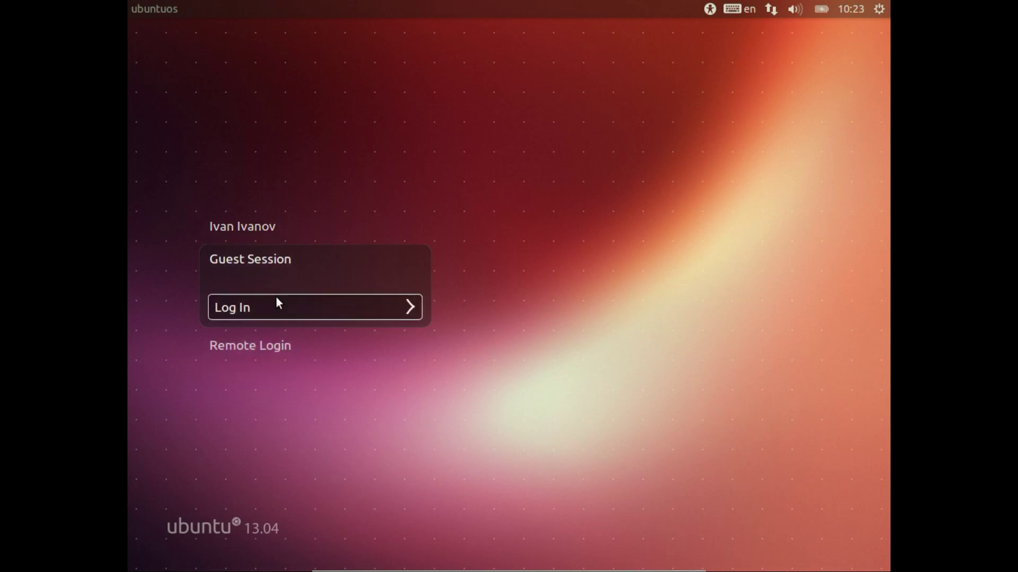
click(255, 226)
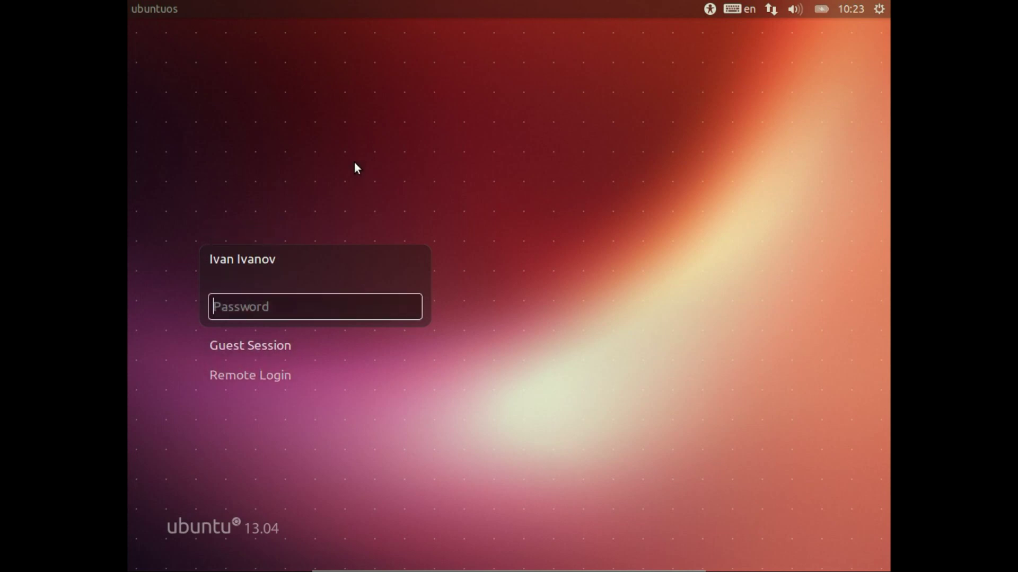
text(••••••)
key(Return)
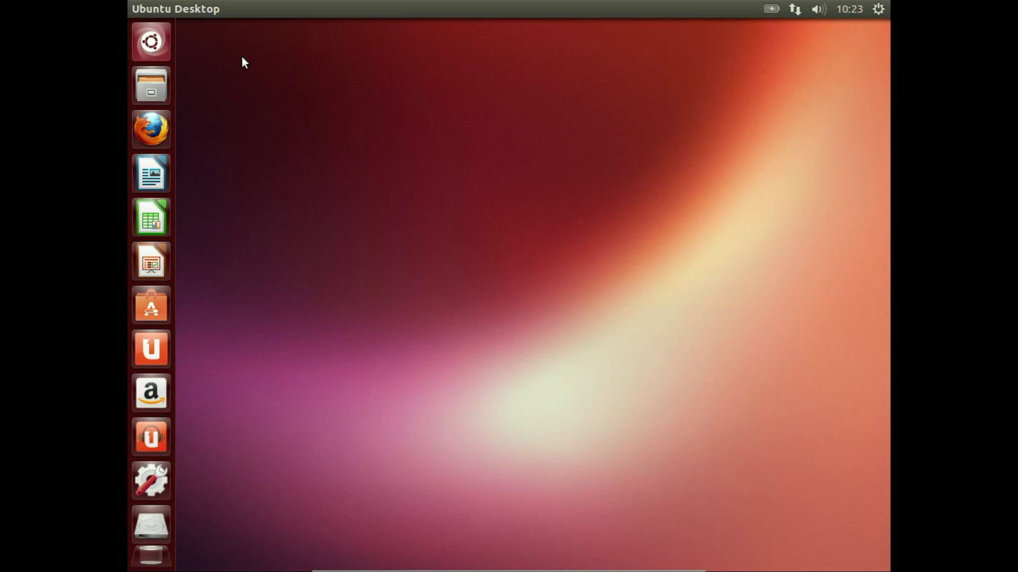
Step: Check the clock's calendar and the battery status indicator, then dismiss the menu
click(842, 5)
mouse_move(779, 6)
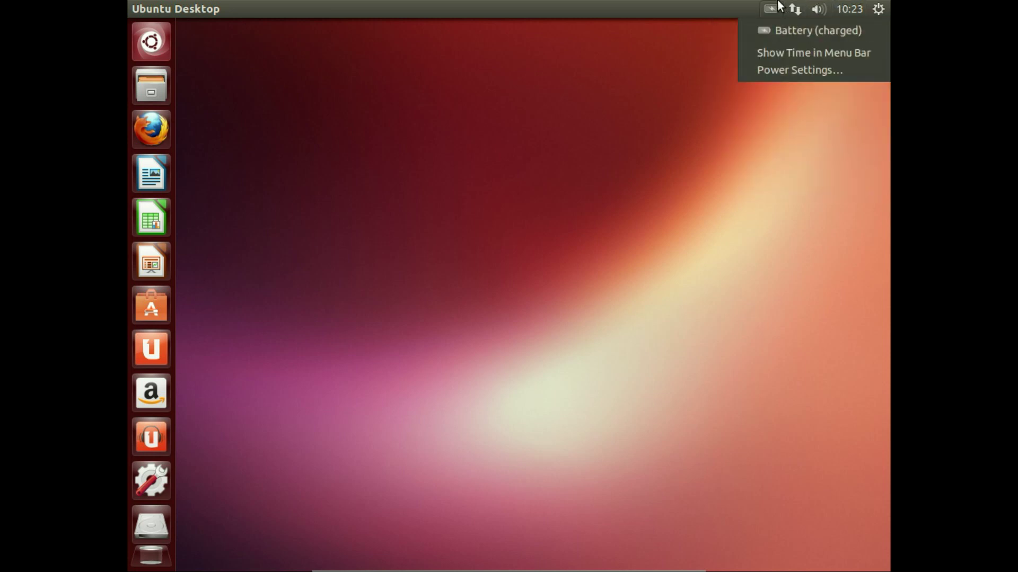
click(608, 83)
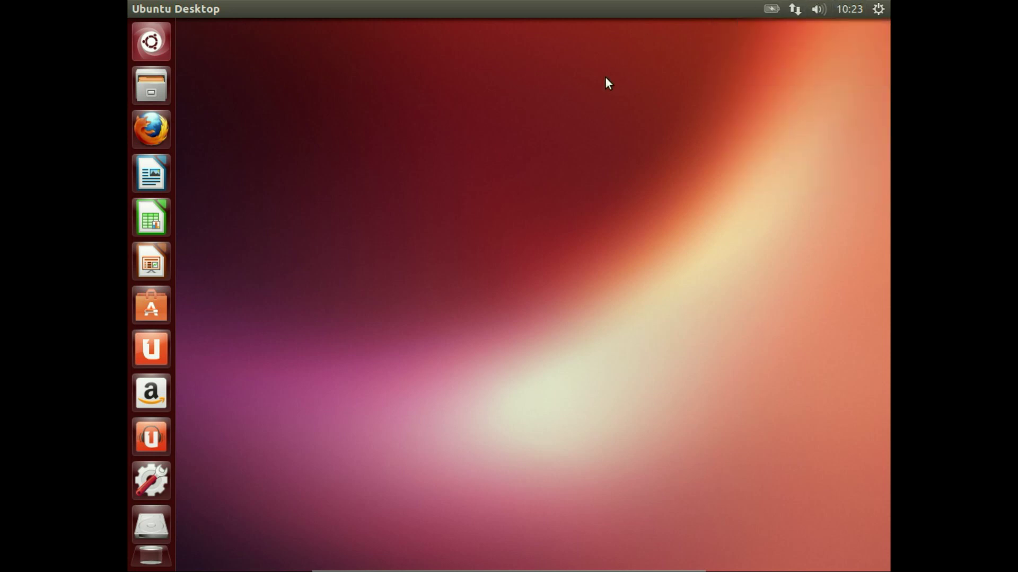